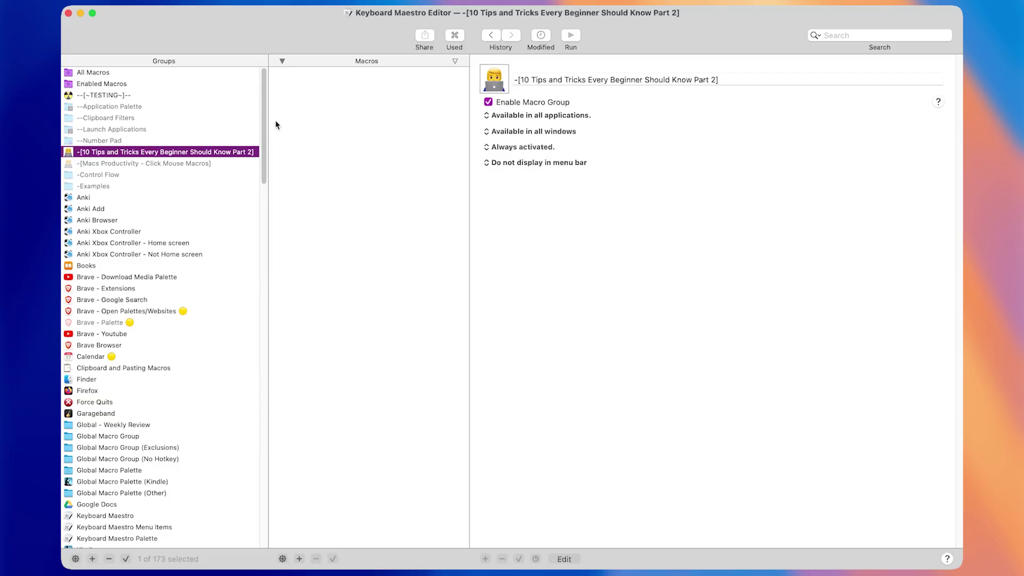
- Create a new macro named "Set Up Workspace" in the "10 Tips and Tricks Every Beginner Should Know Part 2" group
left_click(300, 559)
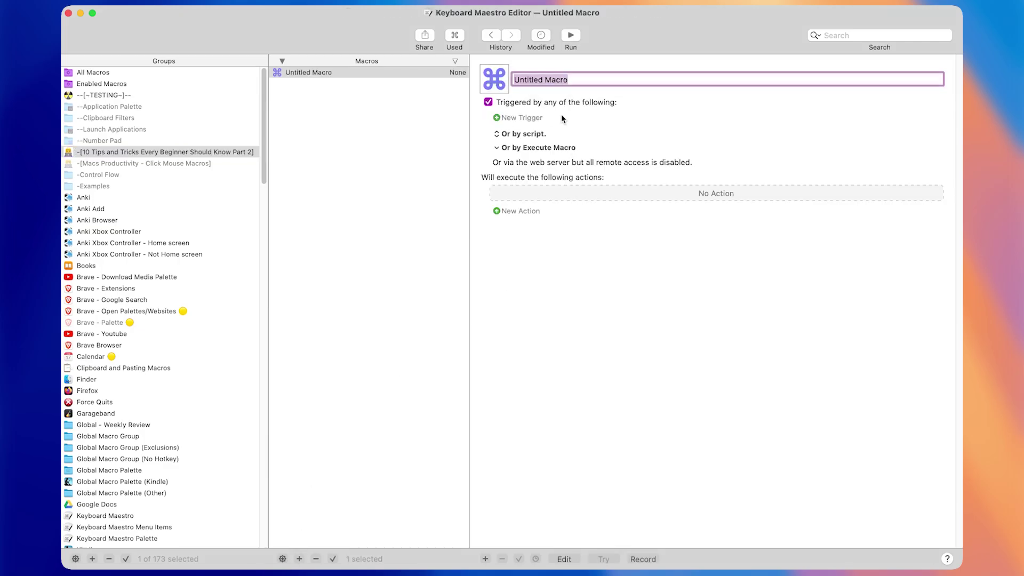
type("Set")
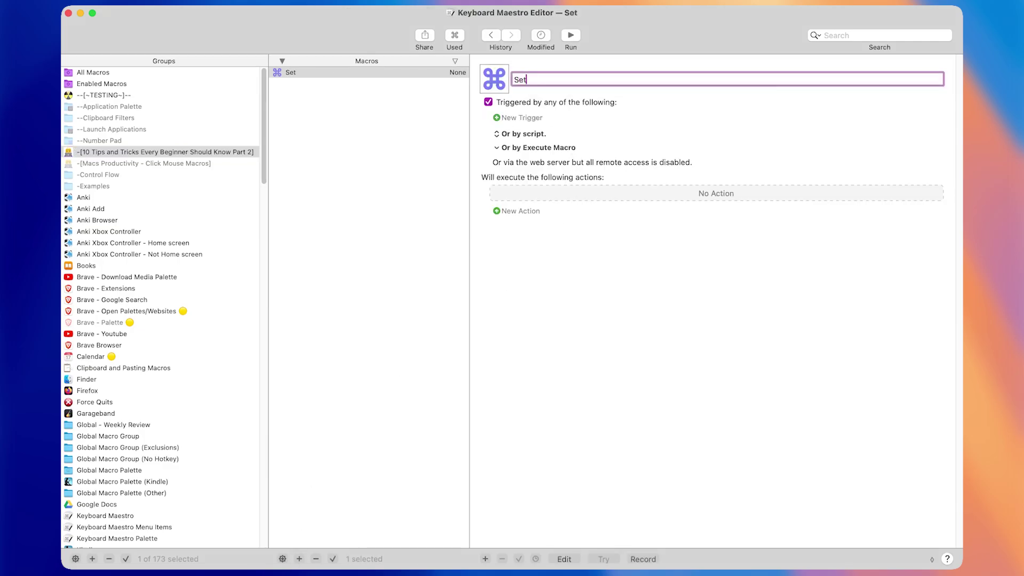
type(" Up Wok")
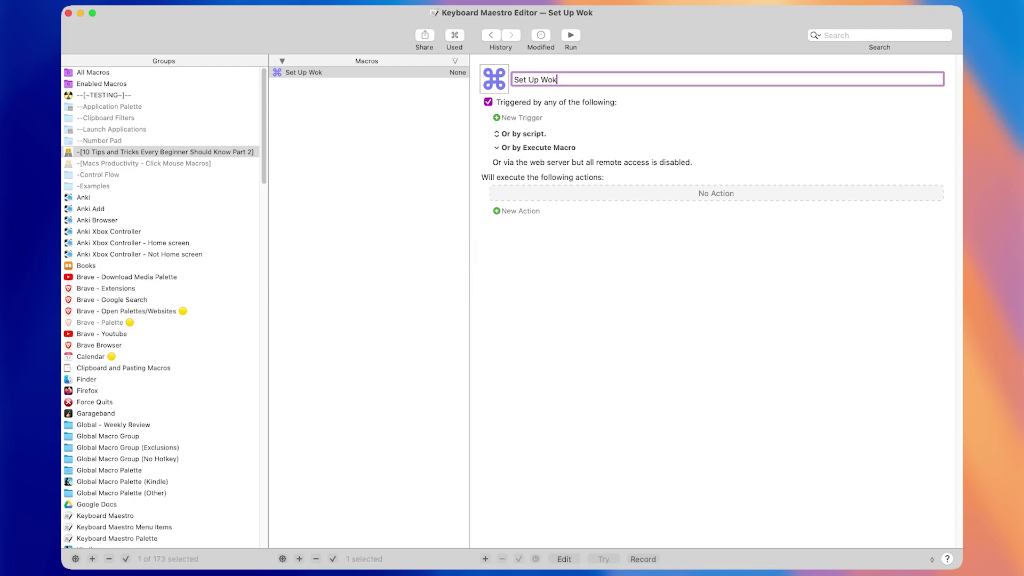
key("BackSpace")
type("rkspace")
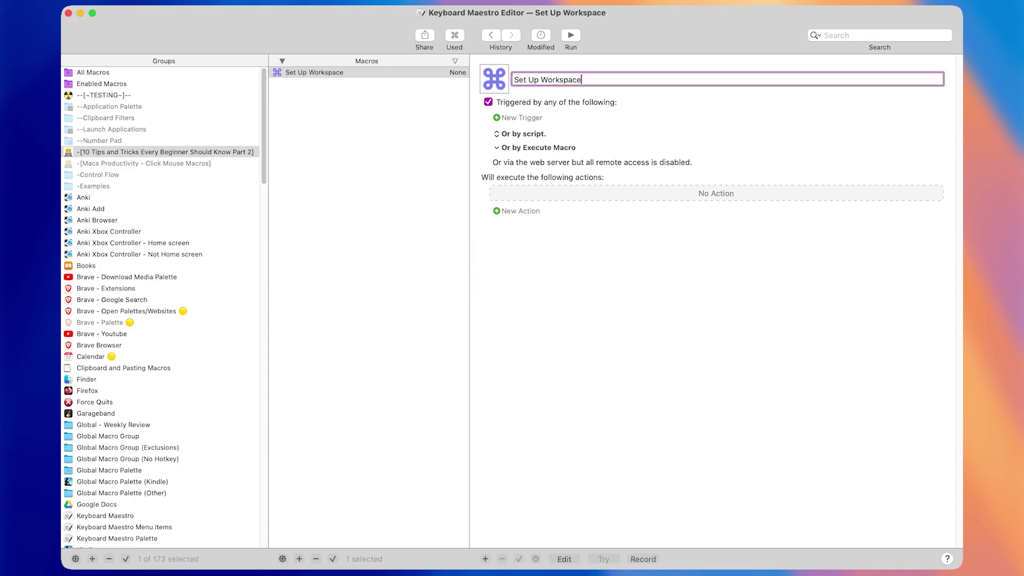
- Add a hot key trigger to the macro and set it to ⌃⌥⌘S
left_click(521, 118)
left_click(522, 120)
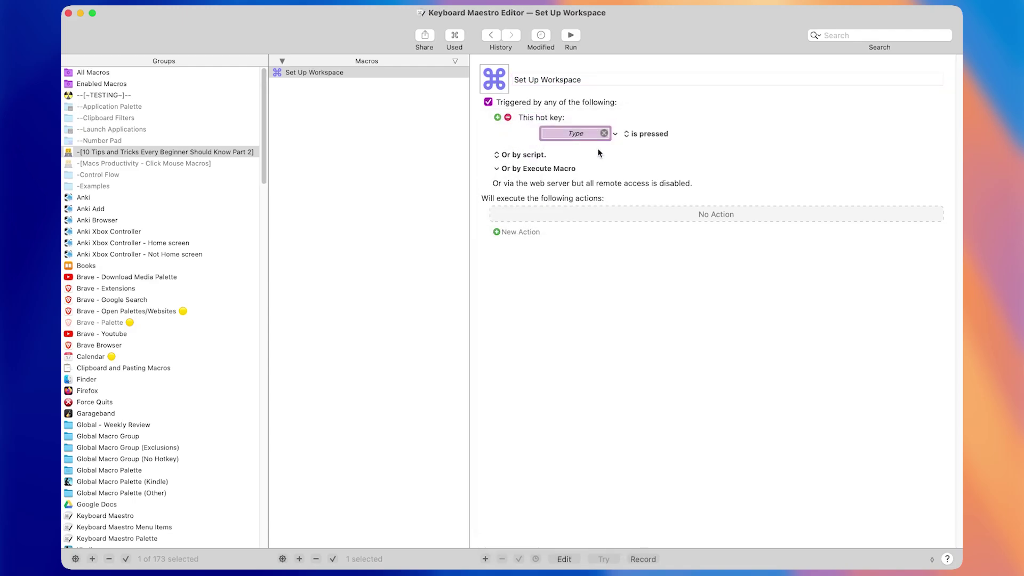
key("ctrl+alt+super+s")
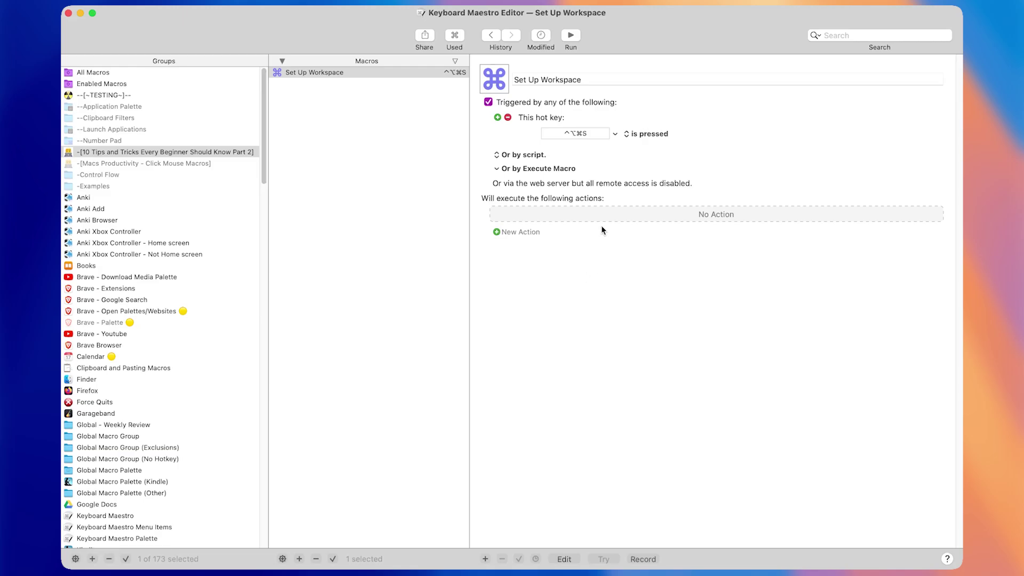
- Copy the URL of the "Important Work" Google Drive folder from Brave Browser and return to Keyboard Maestro
key("super+Tab")
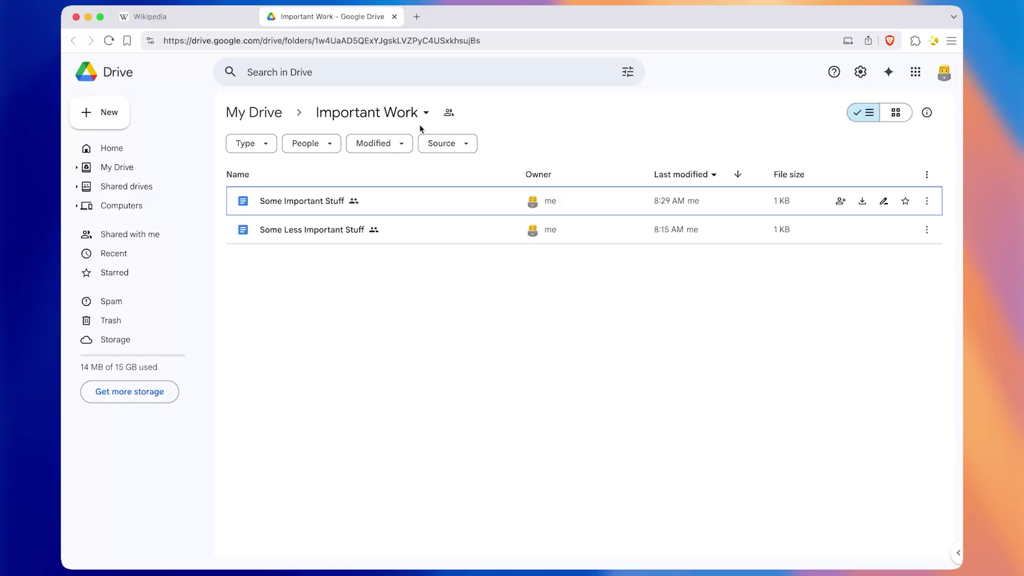
left_click(334, 38)
key("super+c")
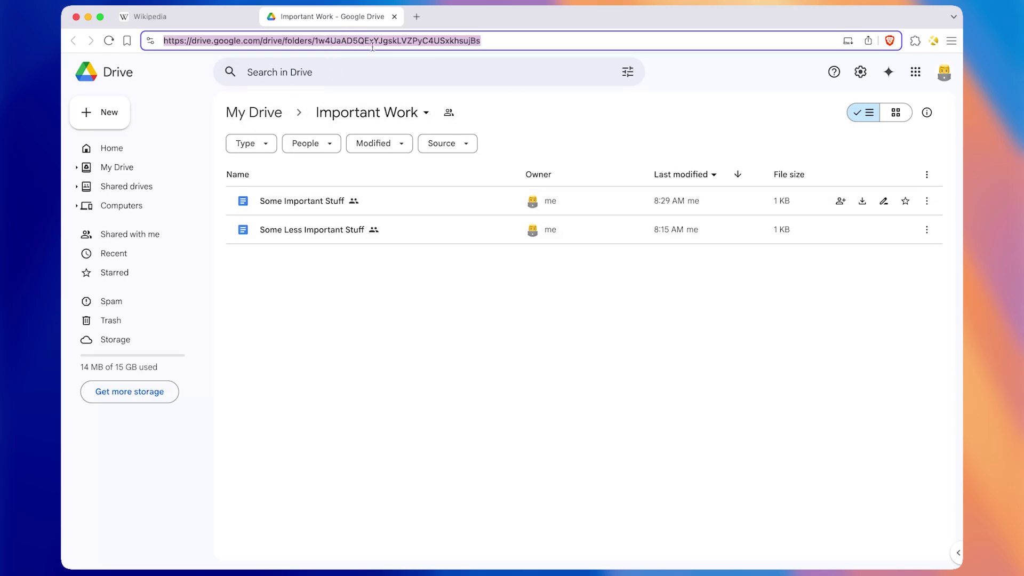
key("super+Tab")
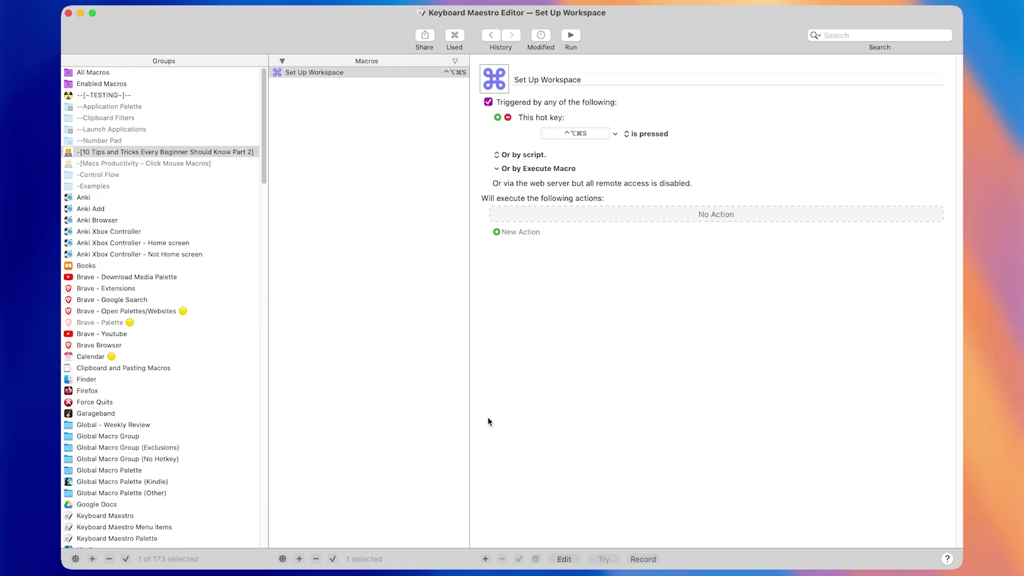
- Find the "Open a URL" action by searching for "url" and add it to the macro
left_click(521, 235)
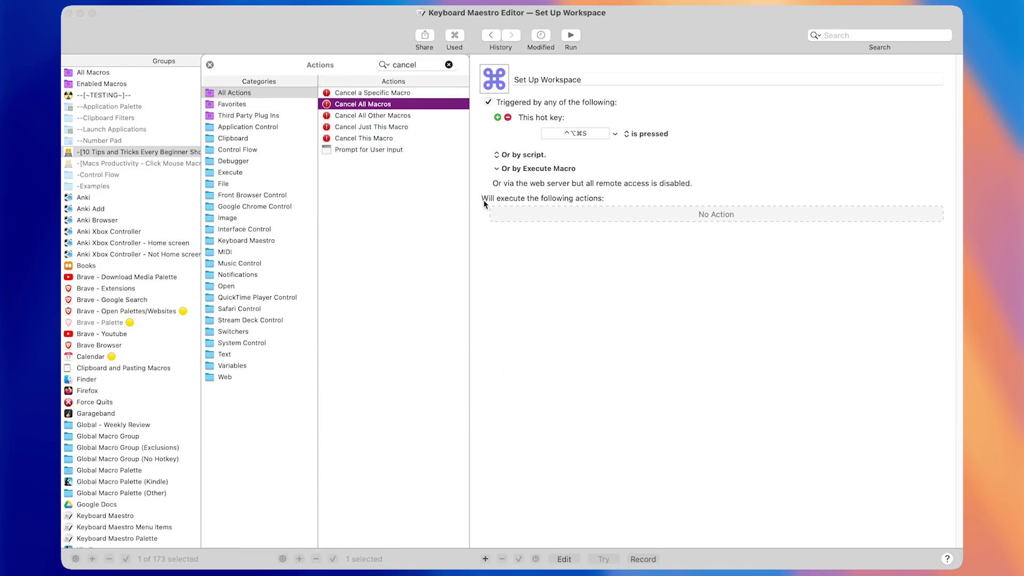
left_click(448, 64)
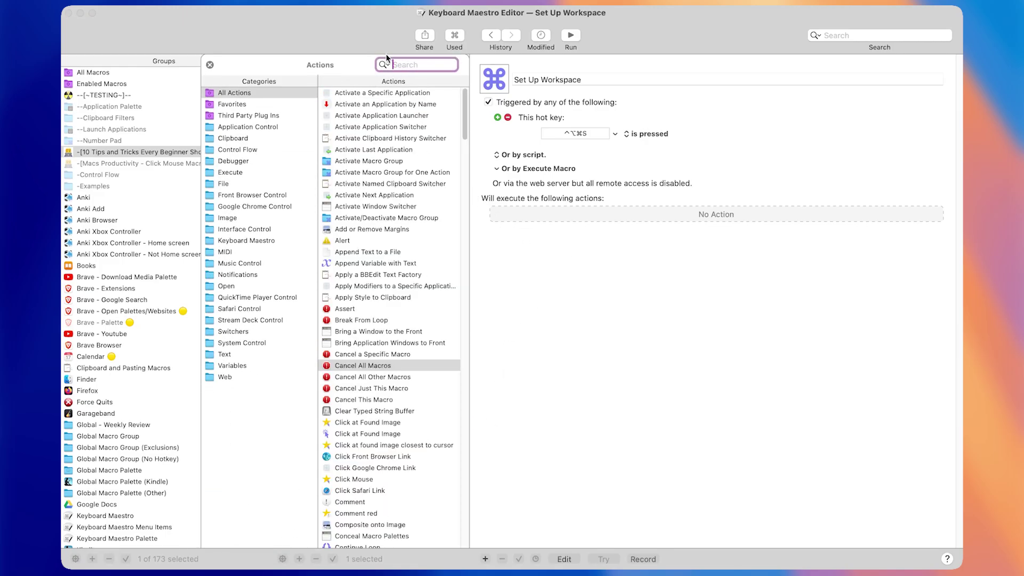
type("url")
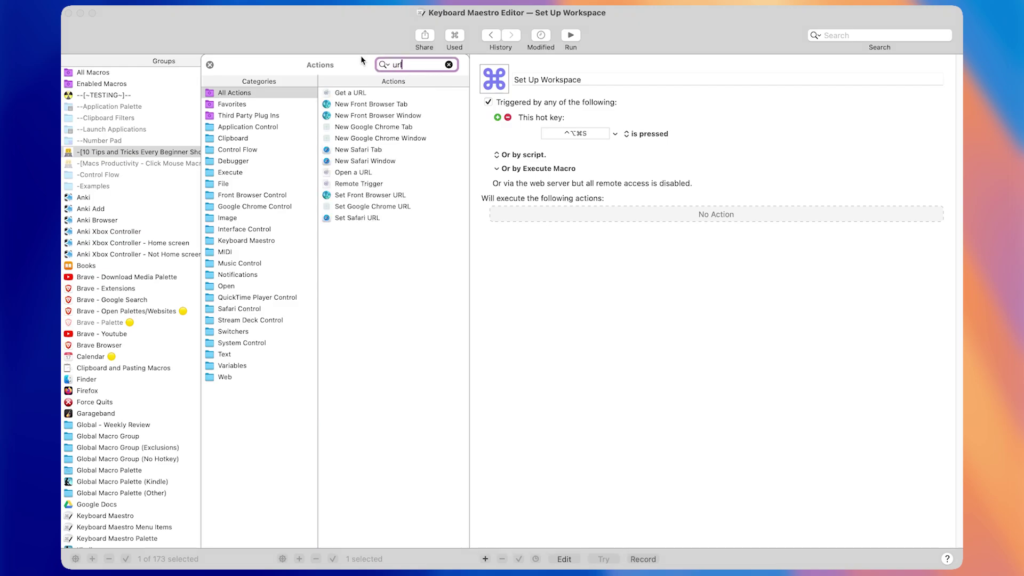
left_click(383, 172)
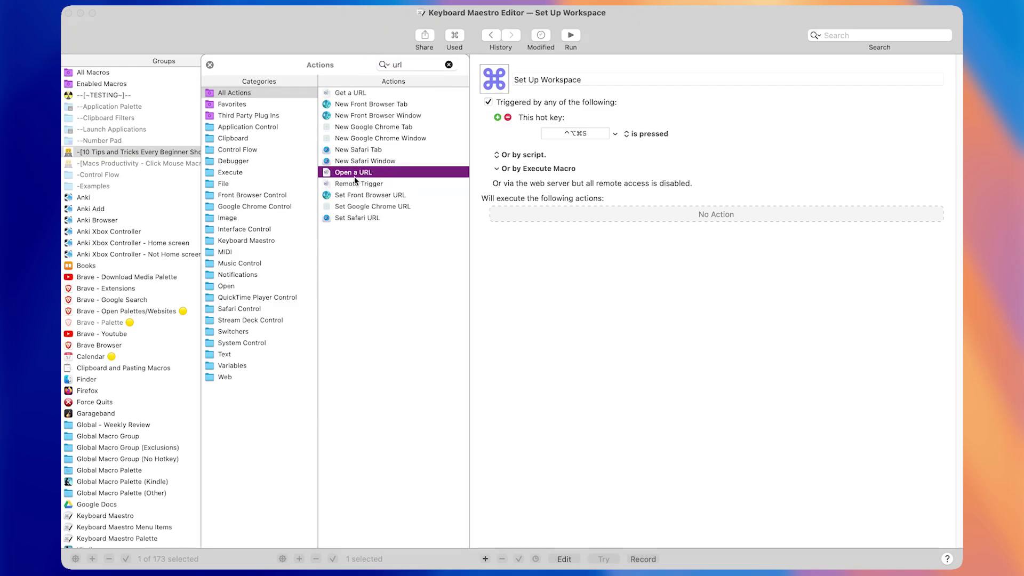
double_click(370, 173)
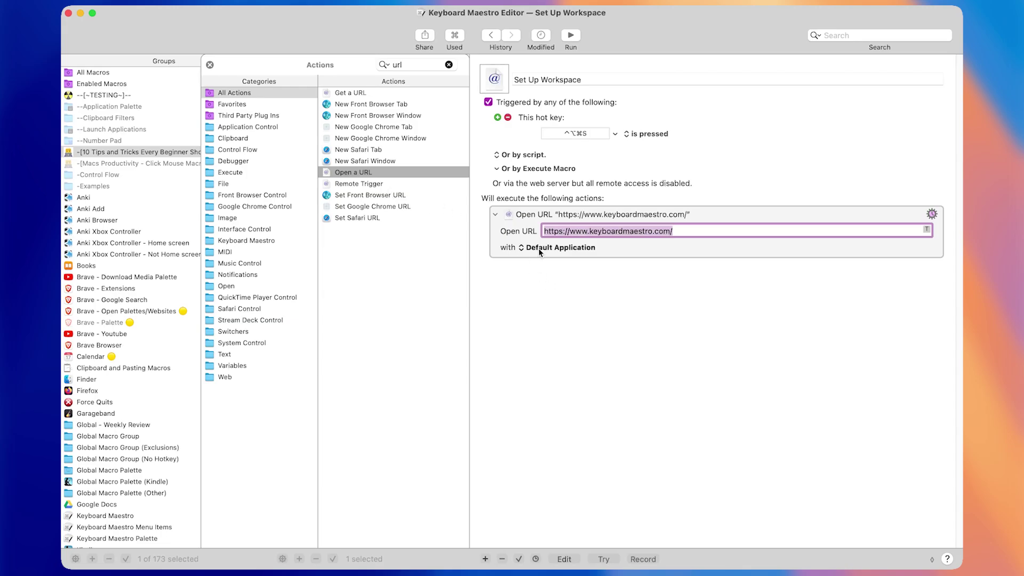
left_click(209, 63)
left_click(210, 158)
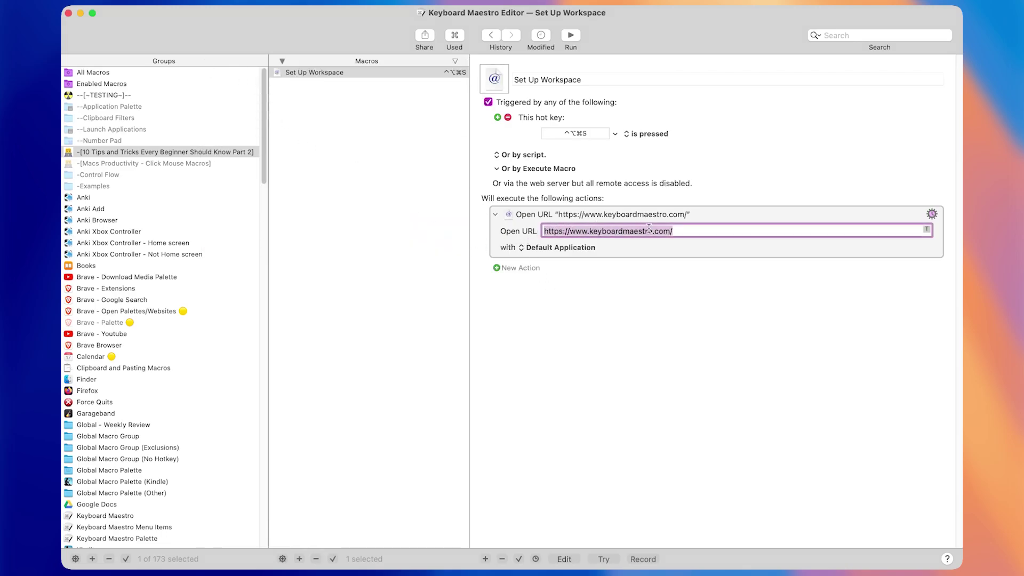
- Paste the copied Drive folder address into the Open URL action and have it open with Brave Browser
key("super+v")
left_click(671, 237)
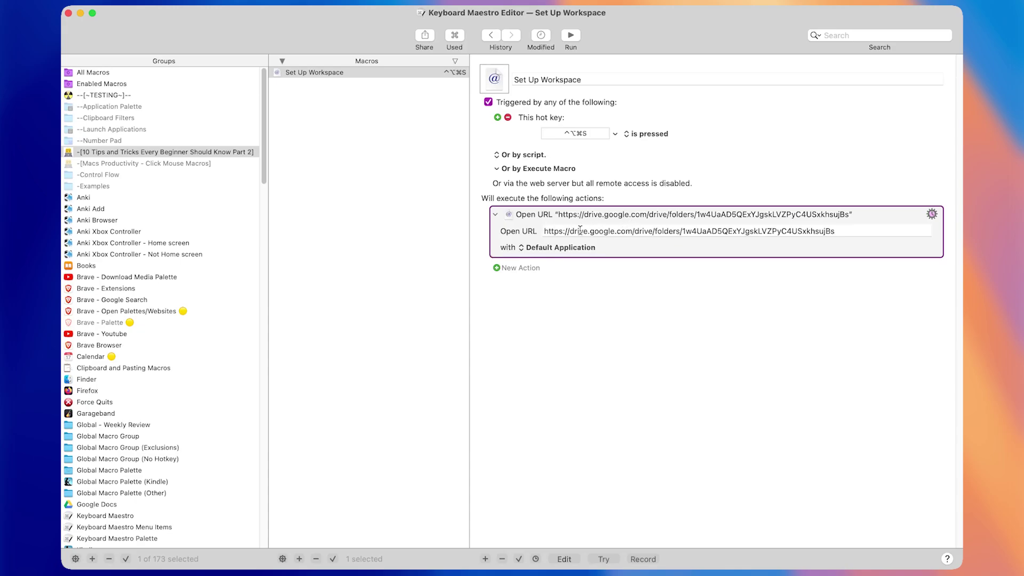
left_click(540, 248)
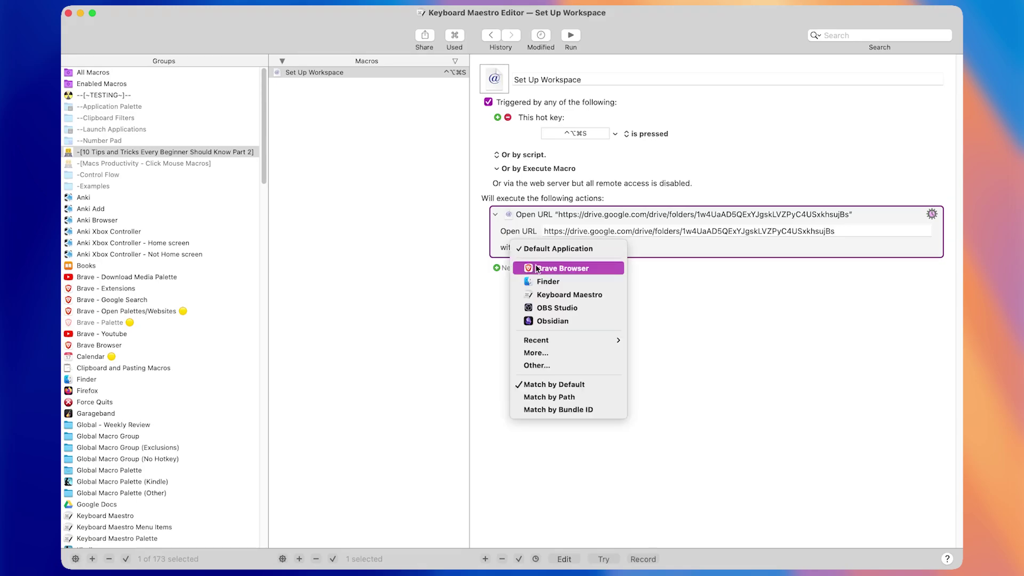
left_click(539, 267)
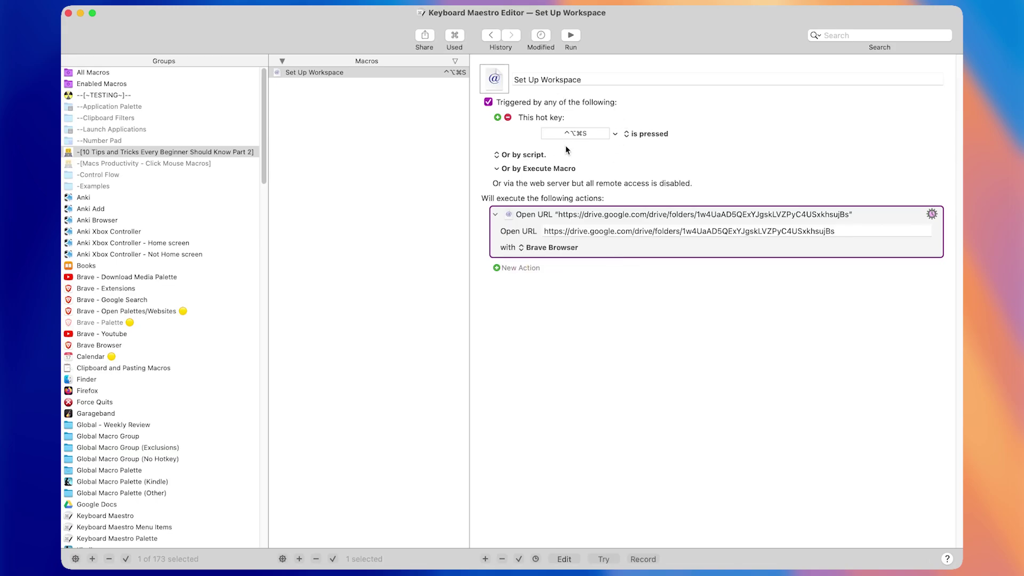
- Test the macro with its ⌃⌥⌘S hot key, close the extra Drive tab and return to Keyboard Maestro
key("ctrl+alt+super+s")
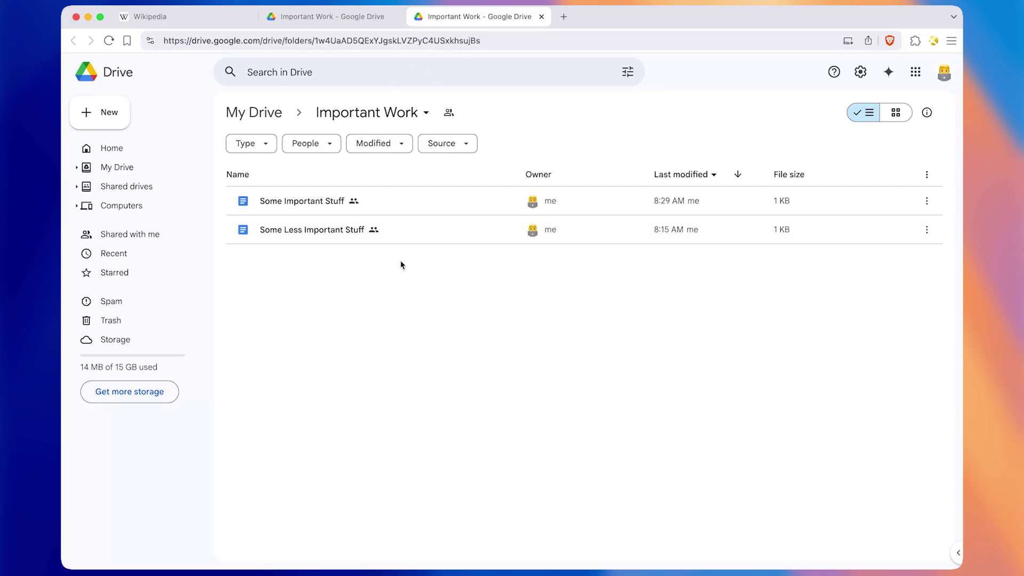
key("super+w")
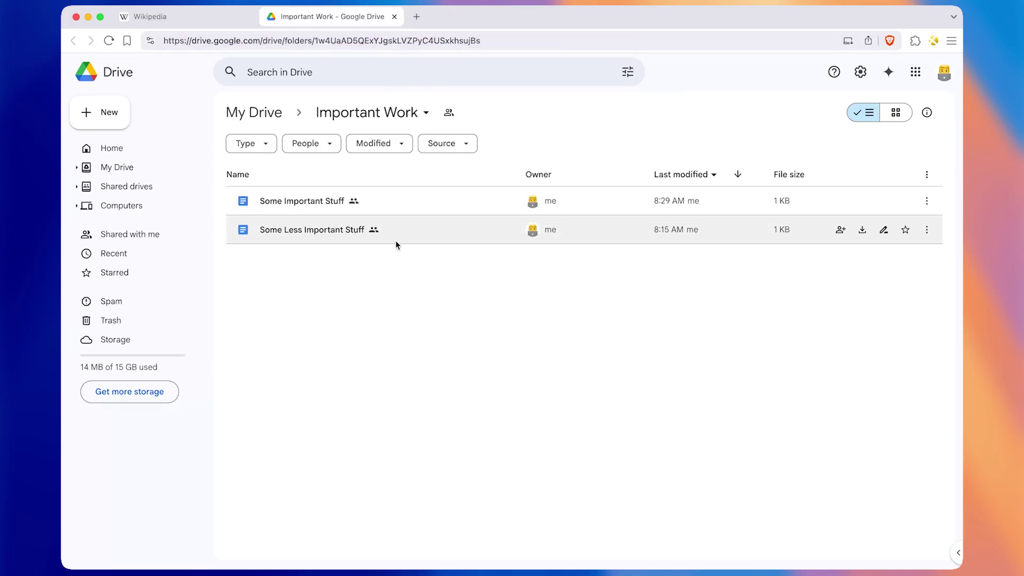
key("super+Tab")
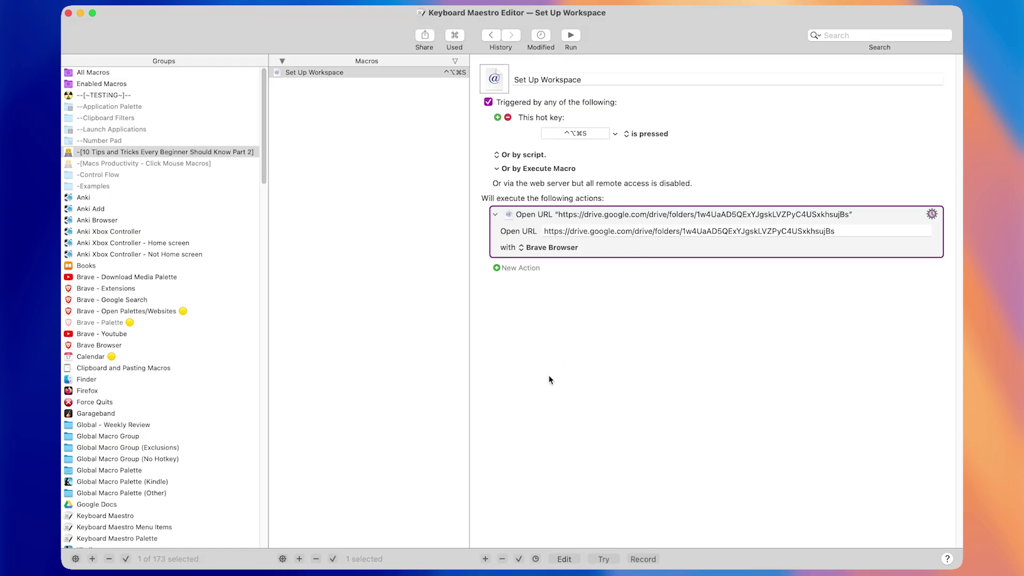
- Try recording a mouse click in the editor window and a Return keystroke as macro actions
left_click(646, 561)
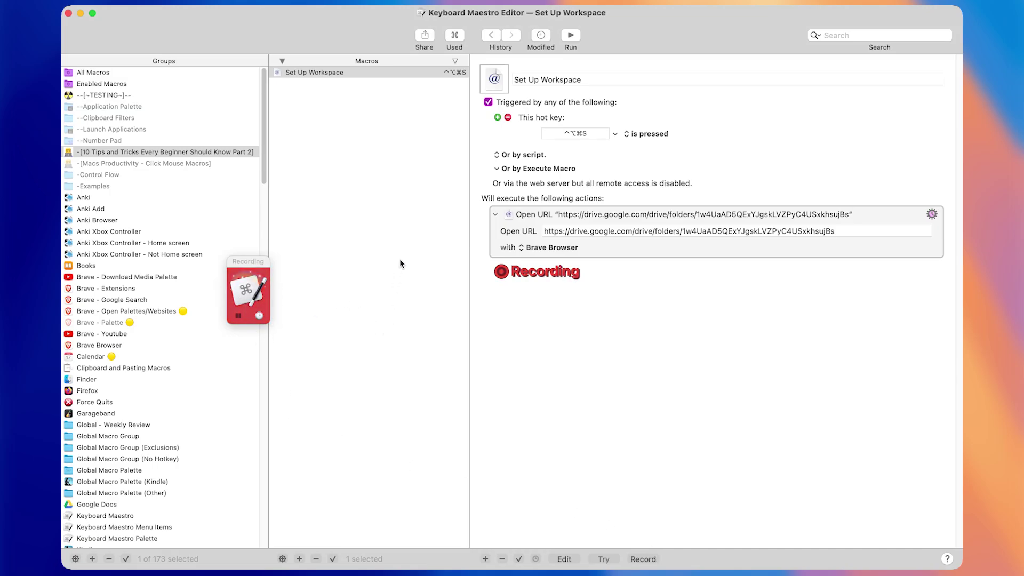
left_click(411, 244)
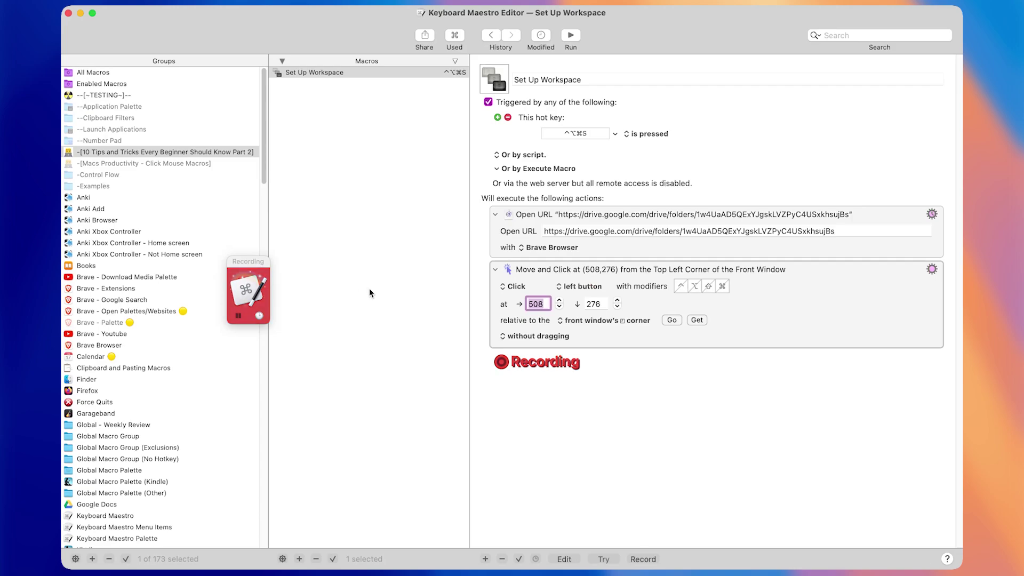
key("Return")
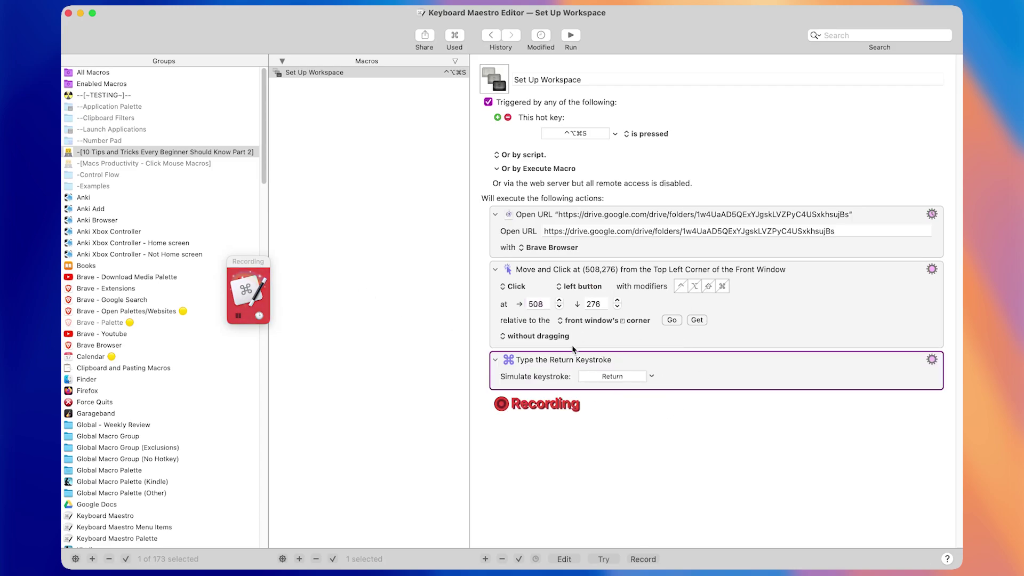
left_click(646, 558)
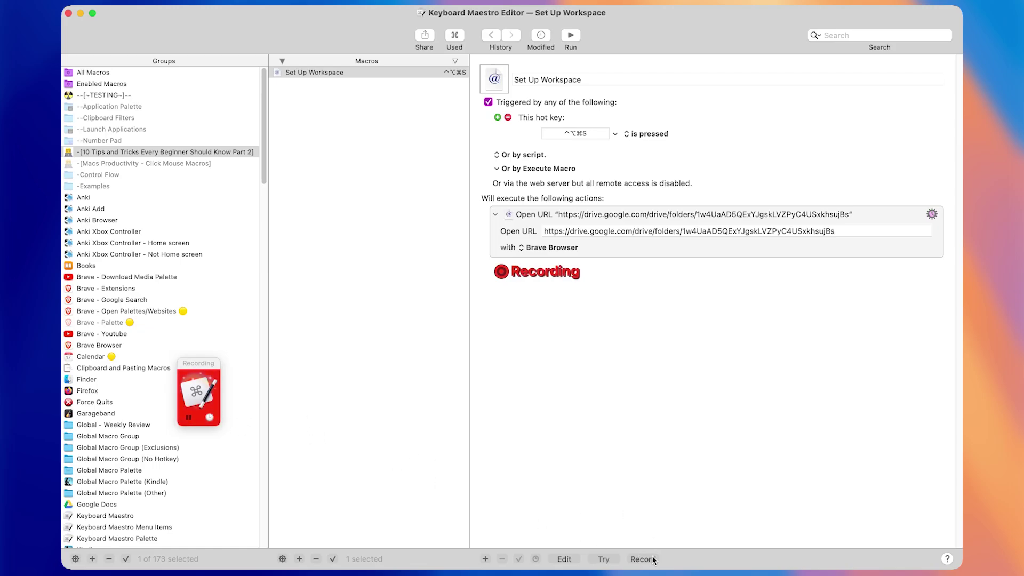
left_click(639, 560)
left_click(638, 561)
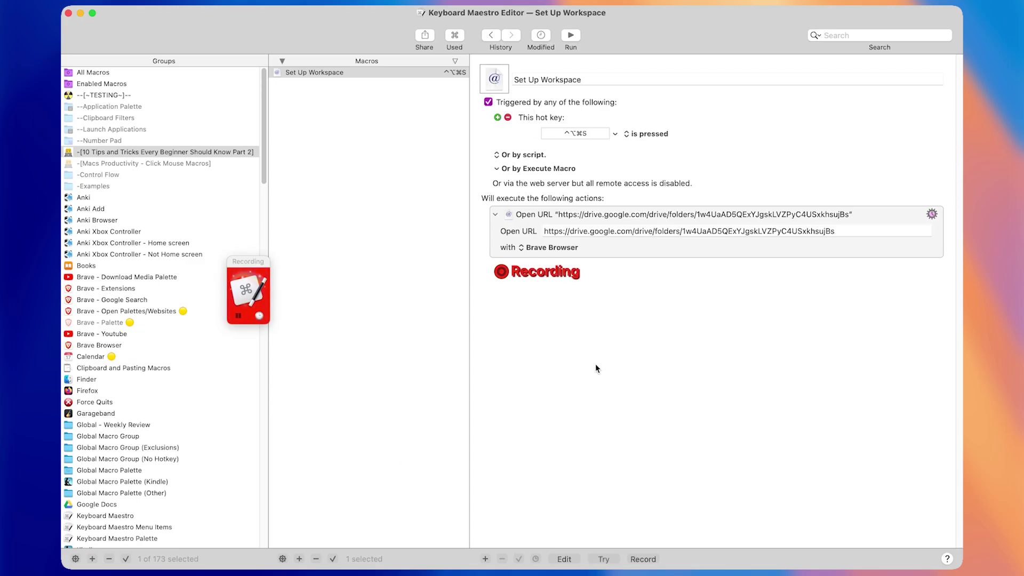
left_click(642, 559)
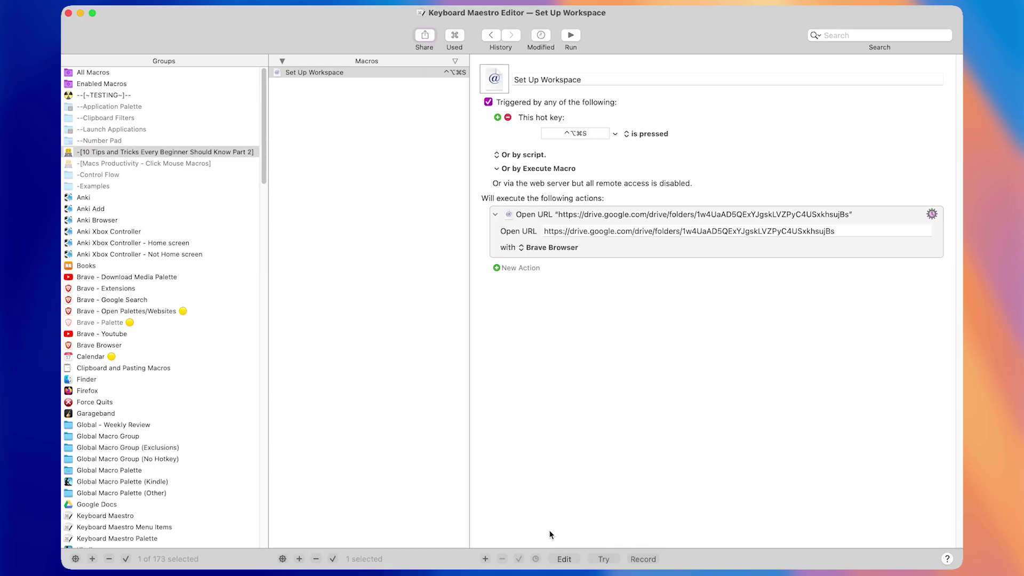
- Record activating Calendar, switching it to week view with ⌘2 and scrolling down and up as macro actions
left_click(647, 559)
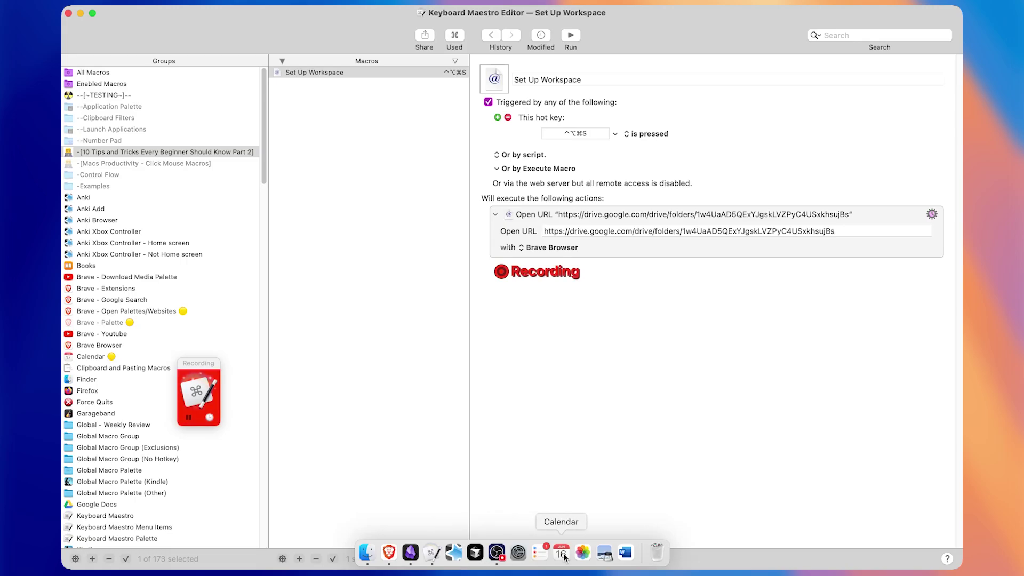
left_click(563, 553)
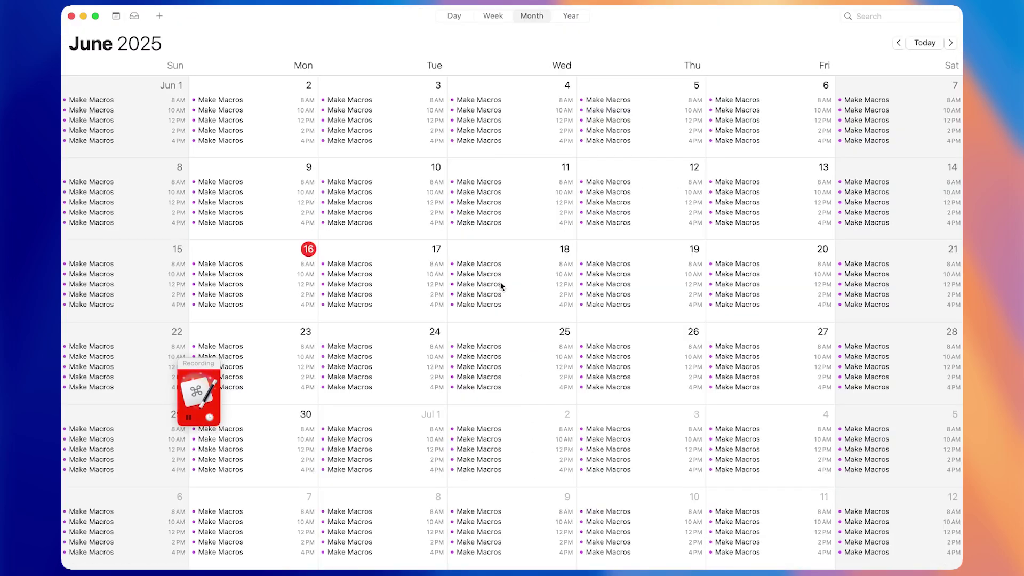
key("super+2")
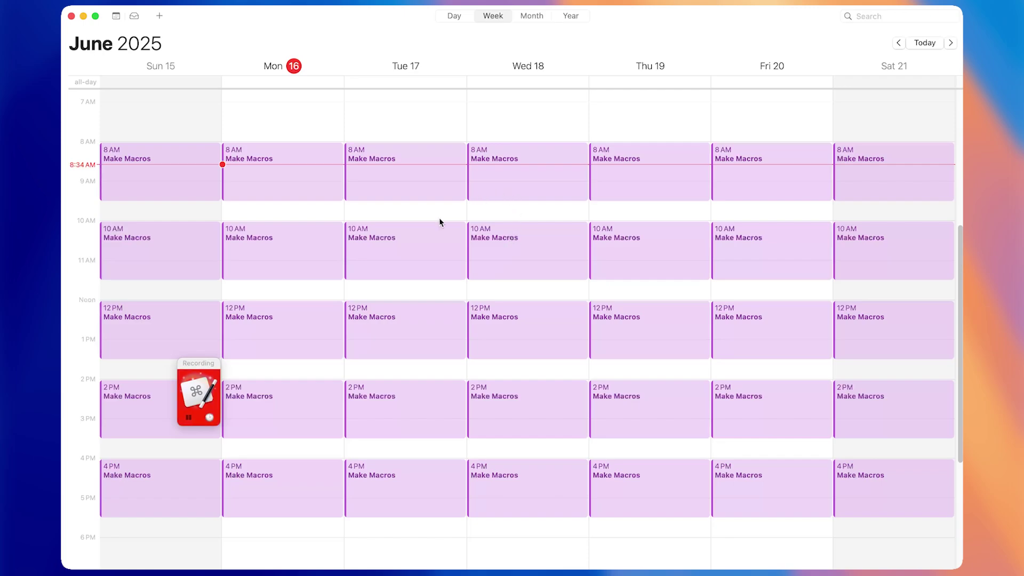
scroll(409, 277, "down", 2)
scroll(411, 276, "up", 3)
key("super+Tab")
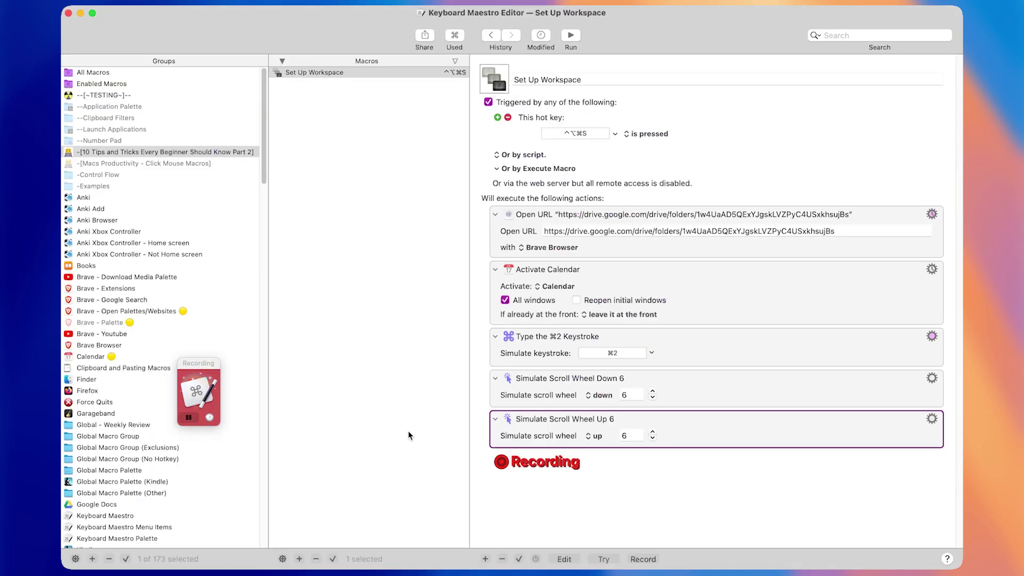
left_click(642, 560)
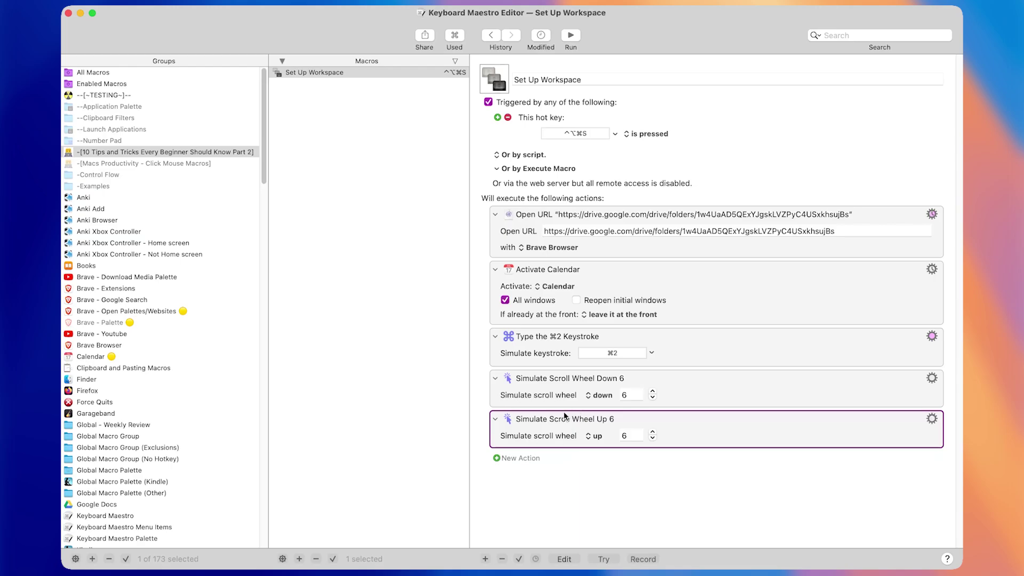
- Delete the two recorded Simulate Scroll Wheel actions from the macro
left_click(536, 398, "shift")
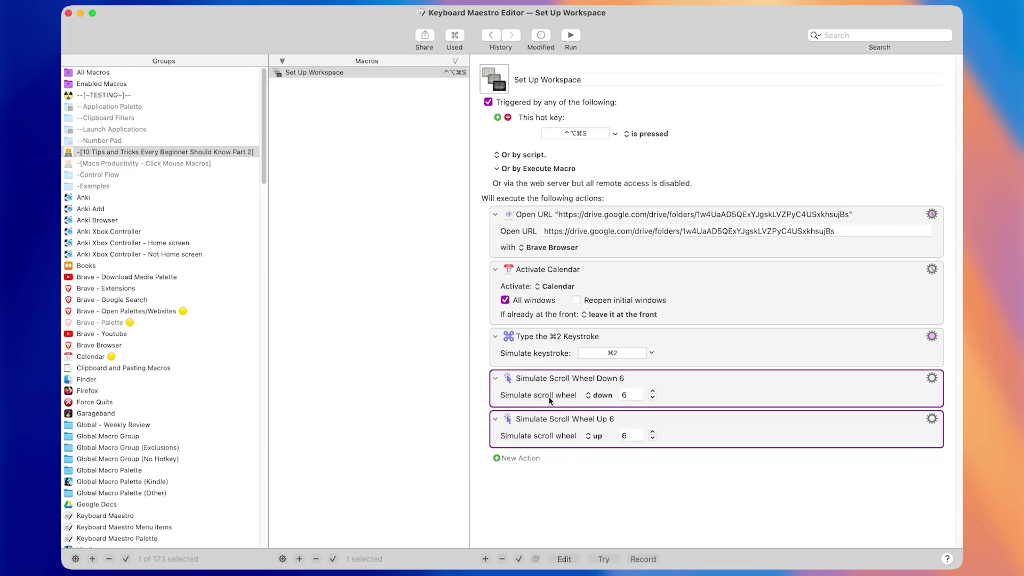
key("Delete")
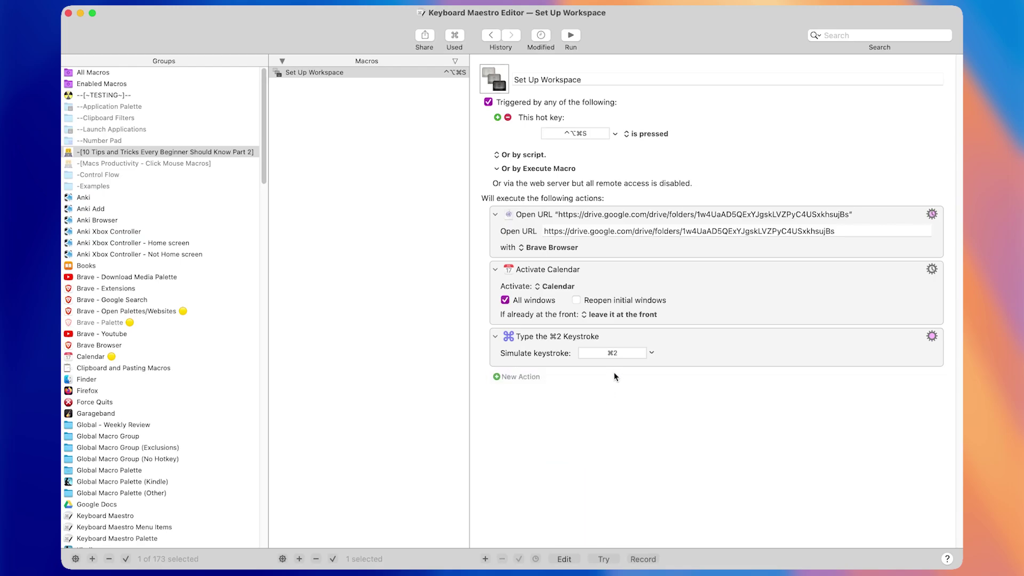
left_click(718, 353)
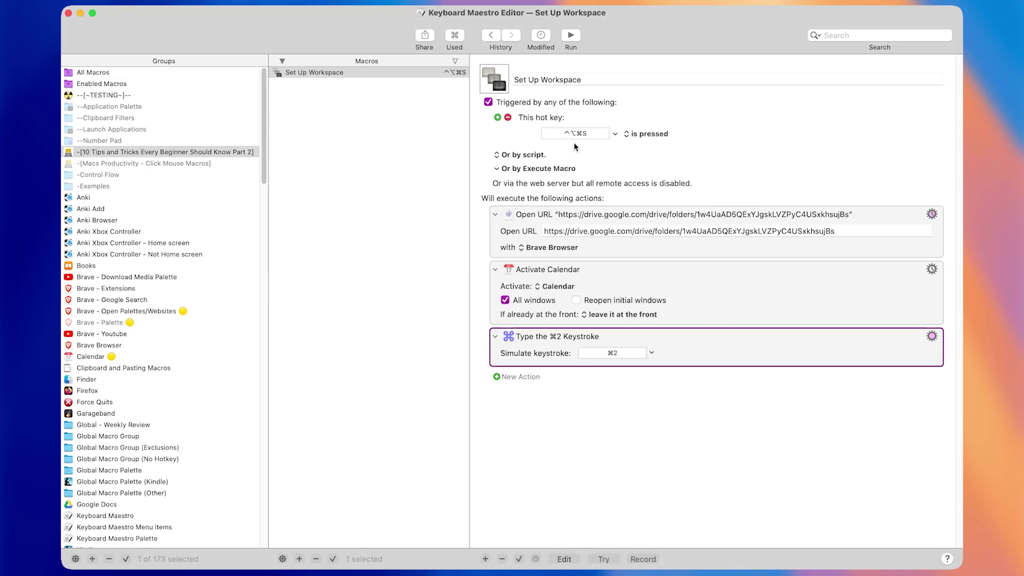
- Test the macro with its ⌃⌥⌘S hot key, check Calendar and the Drive folder in Brave, and return to Keyboard Maestro
key("ctrl+alt+super+s")
scroll(574, 146, "up", 1)
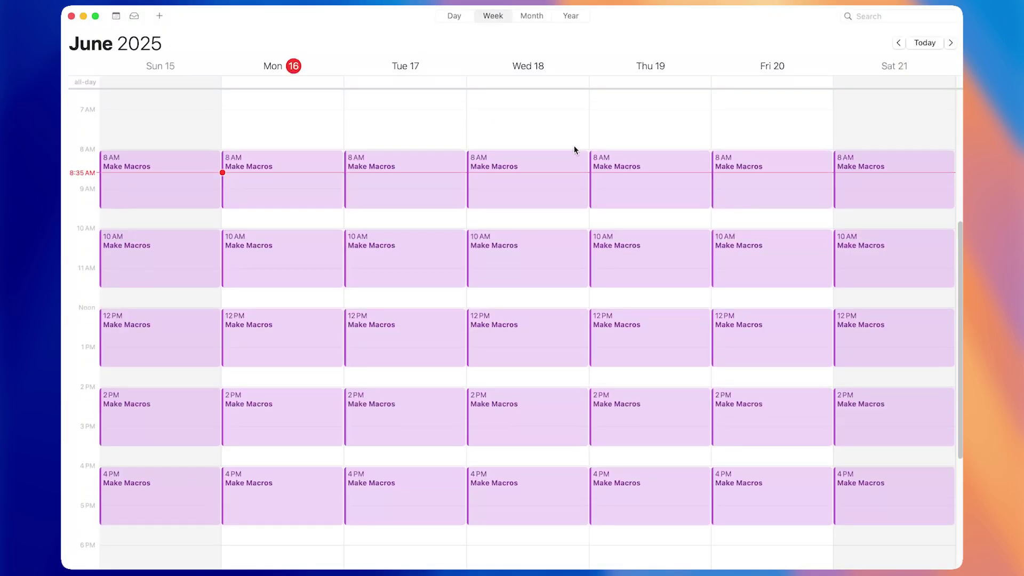
scroll(384, 200, "down", 1)
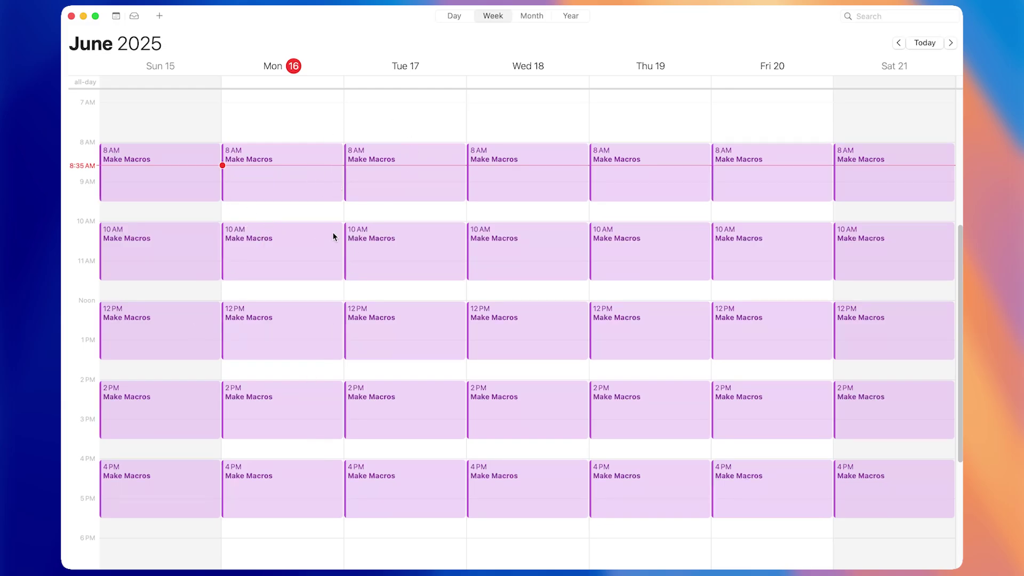
key("super+Tab")
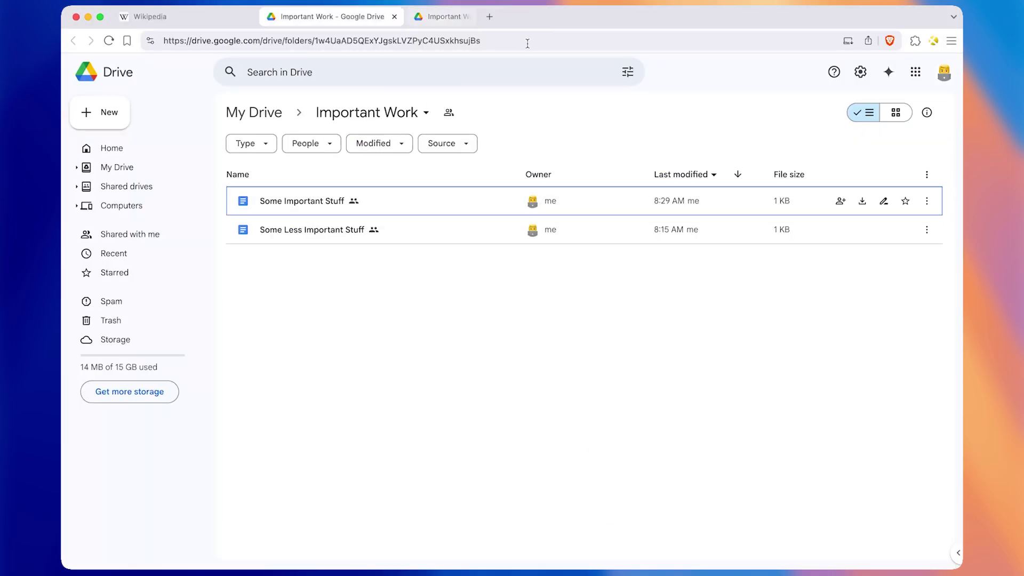
key("super+Tab")
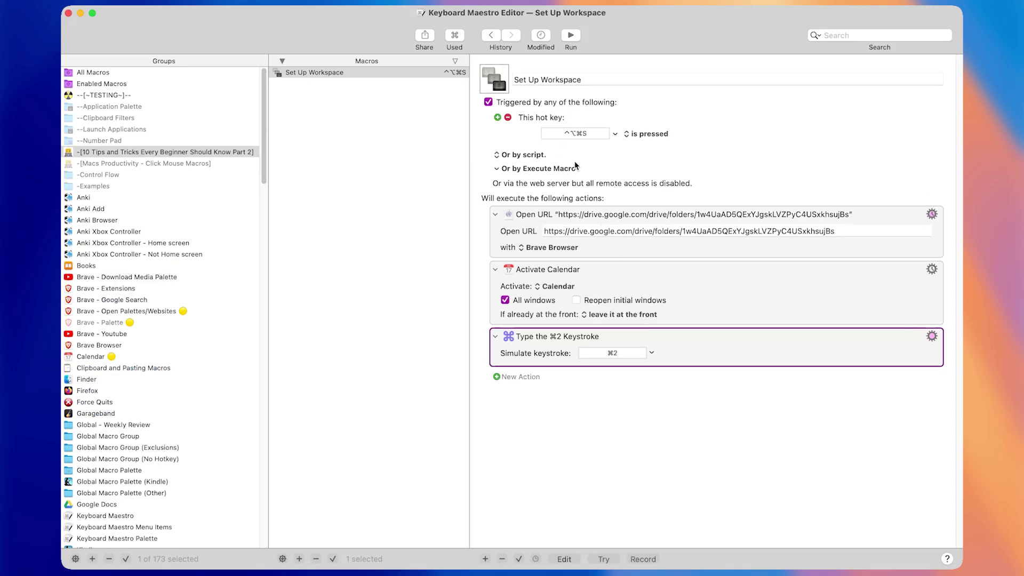
- Add a Login Trigger to the Set Up Workspace macro alongside its hot key trigger
left_click(597, 238)
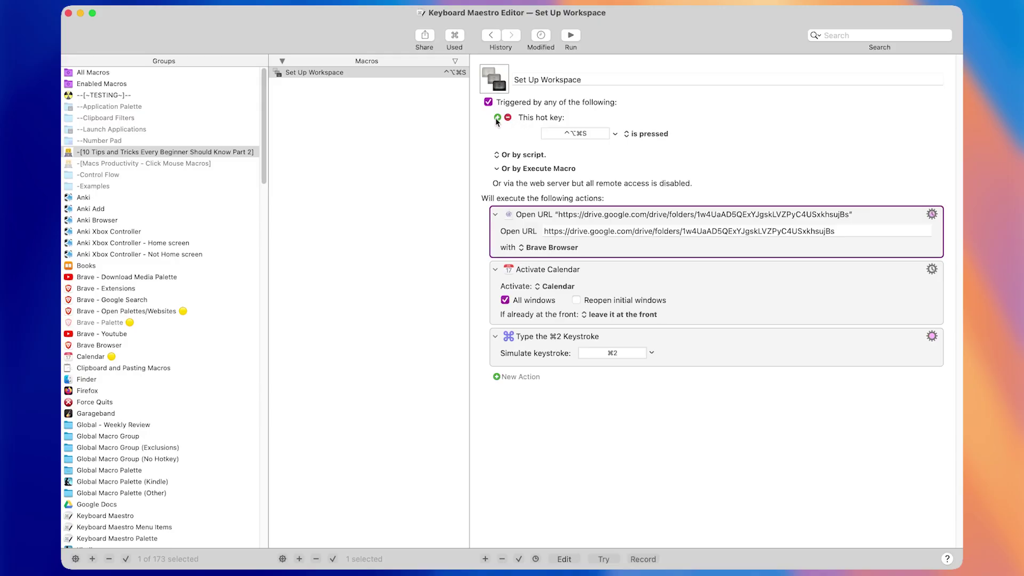
left_click(507, 120)
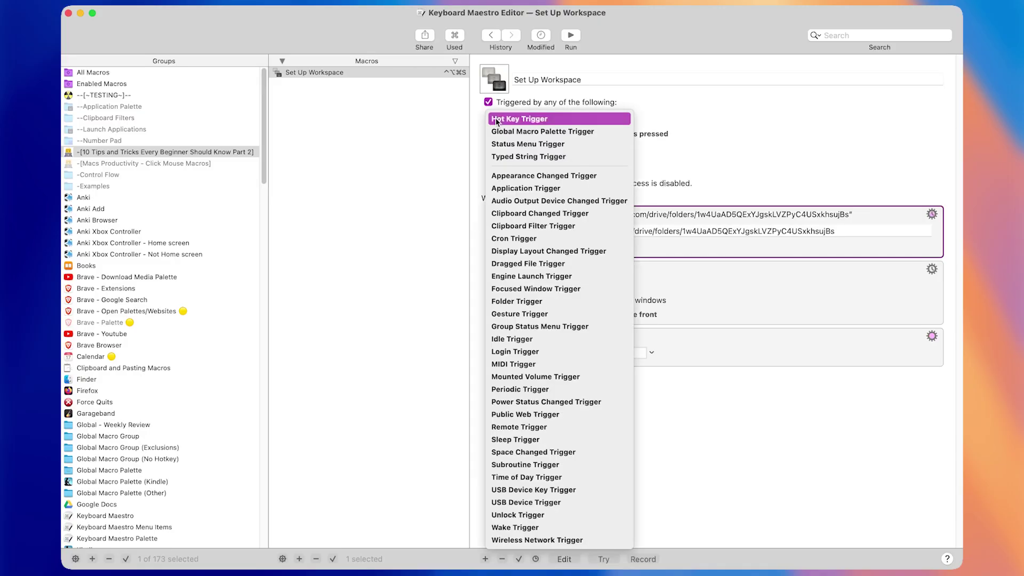
left_click(504, 353)
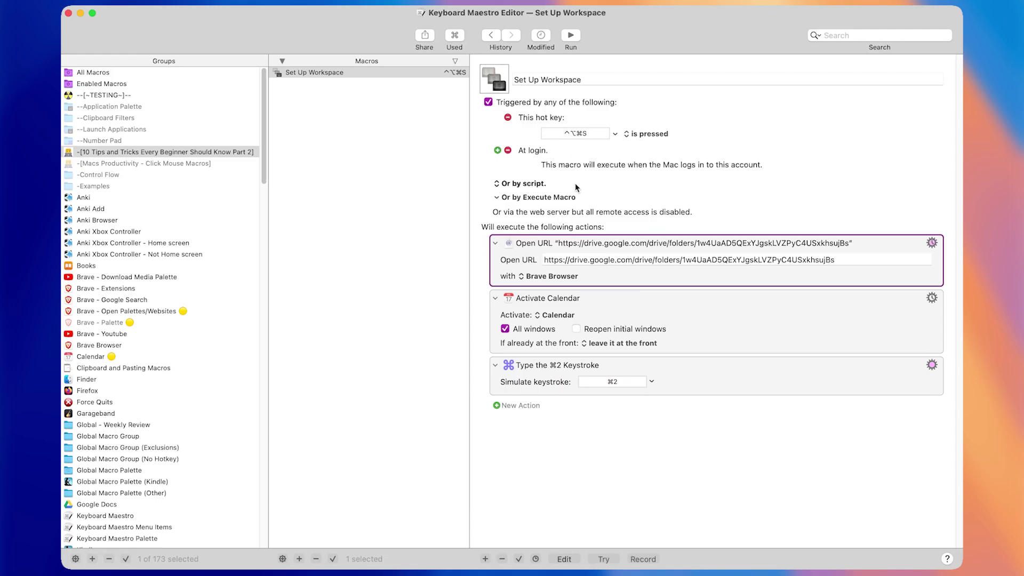
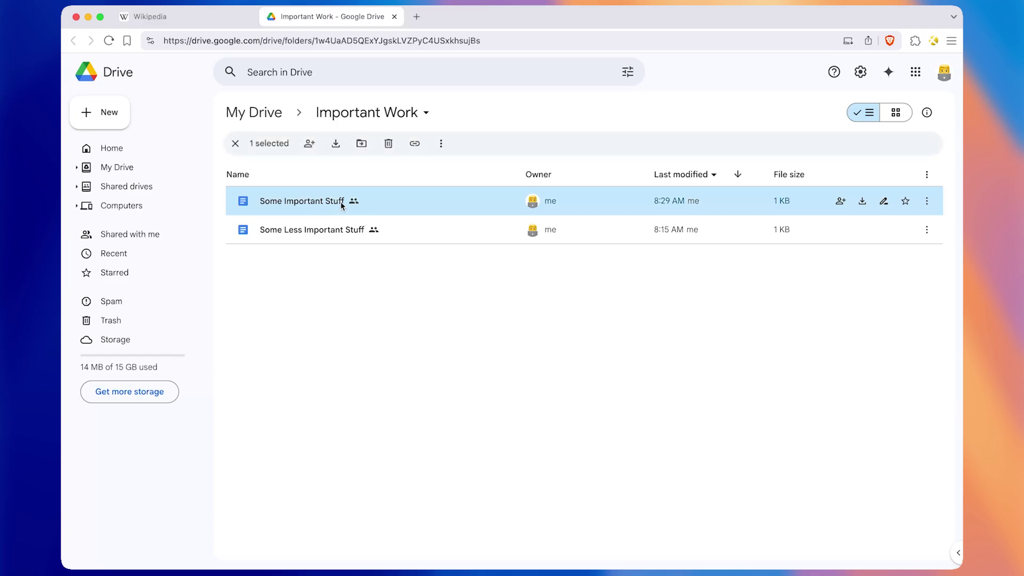
- Open the Some Important Stuff document from the Important Work folder in Drive and close its tab
double_click(328, 203)
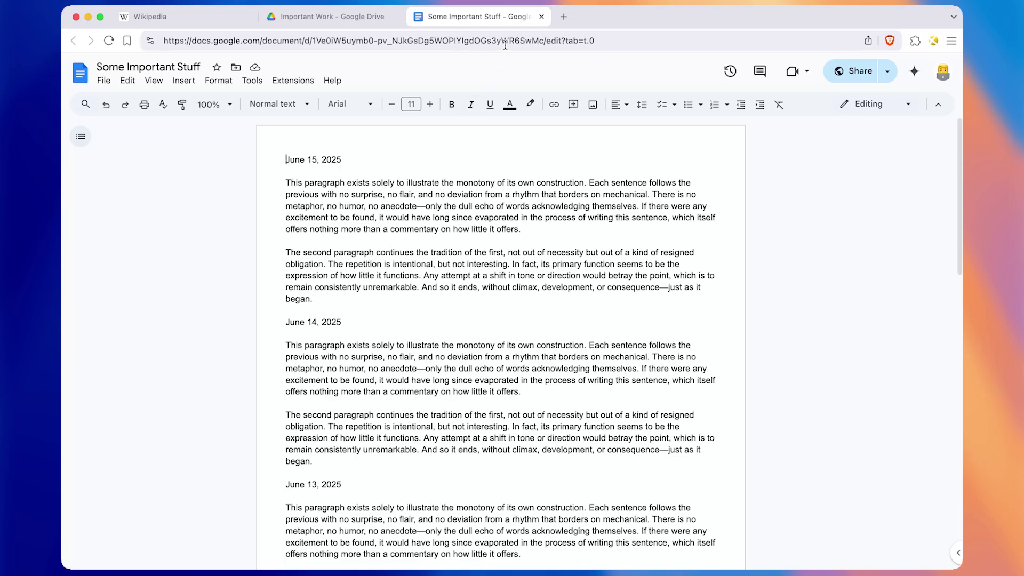
left_click(540, 17)
left_click(445, 318)
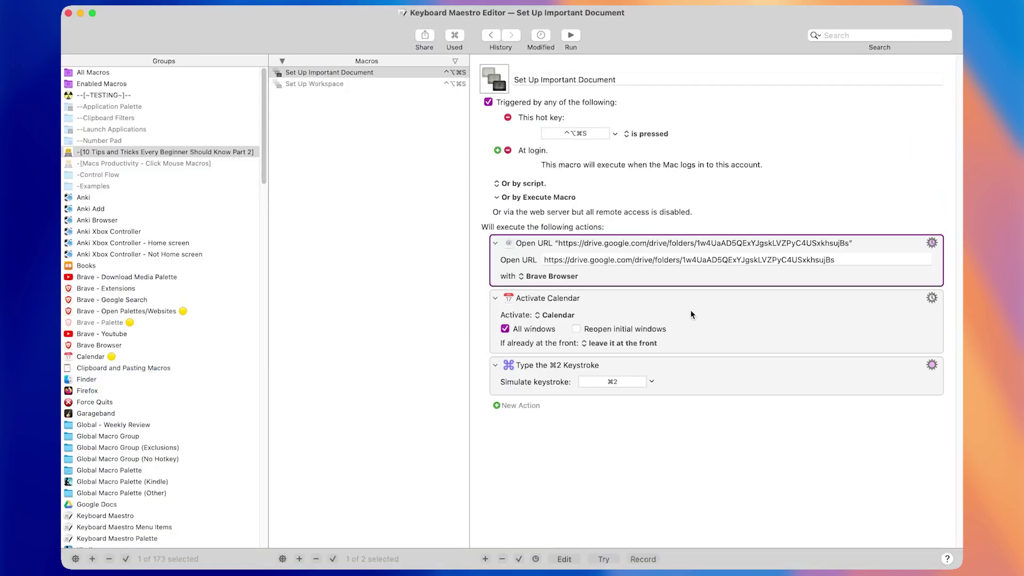
- Delete the Activate Calendar and ⌘2 keystroke actions from the Set Up Important Document macro, keeping the Open URL action
left_click(691, 315)
left_click(708, 373, "shift")
key("Delete")
left_click(674, 267)
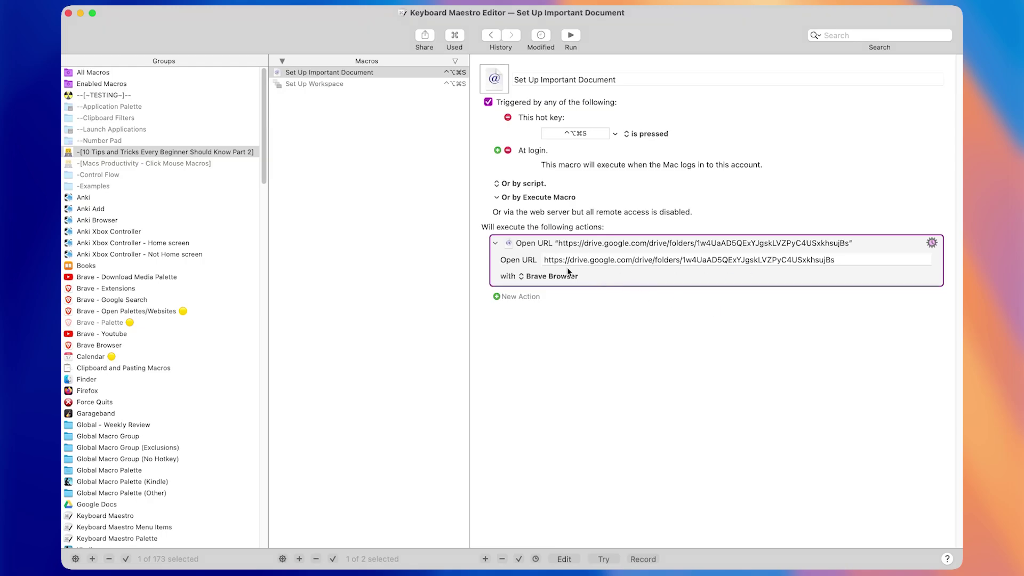
- Switch to Brave, open Some Important Stuff from Drive using only the keyboard, close its tab and return to Keyboard Maestro
key("ctrl+alt+super+s")
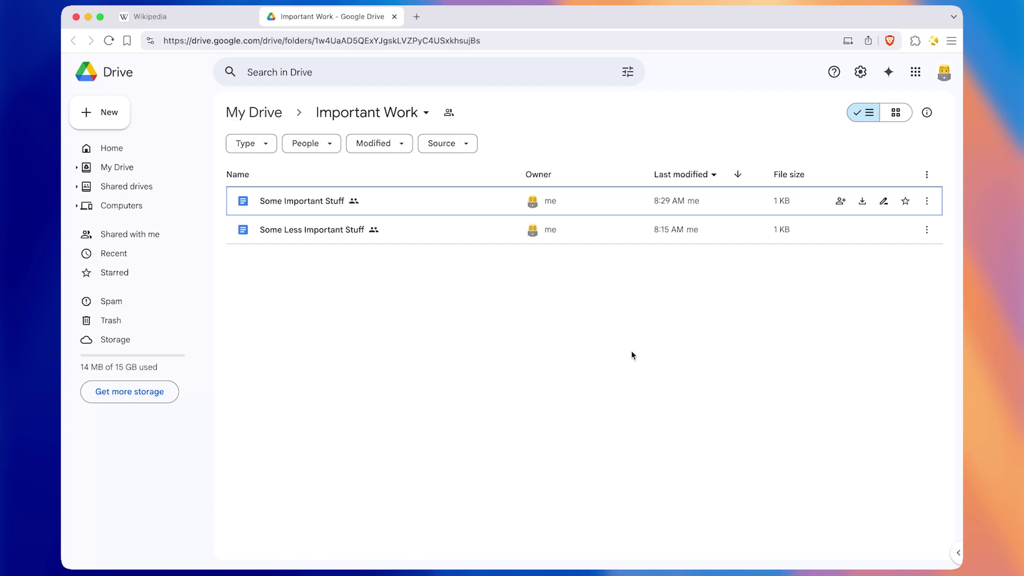
key("x")
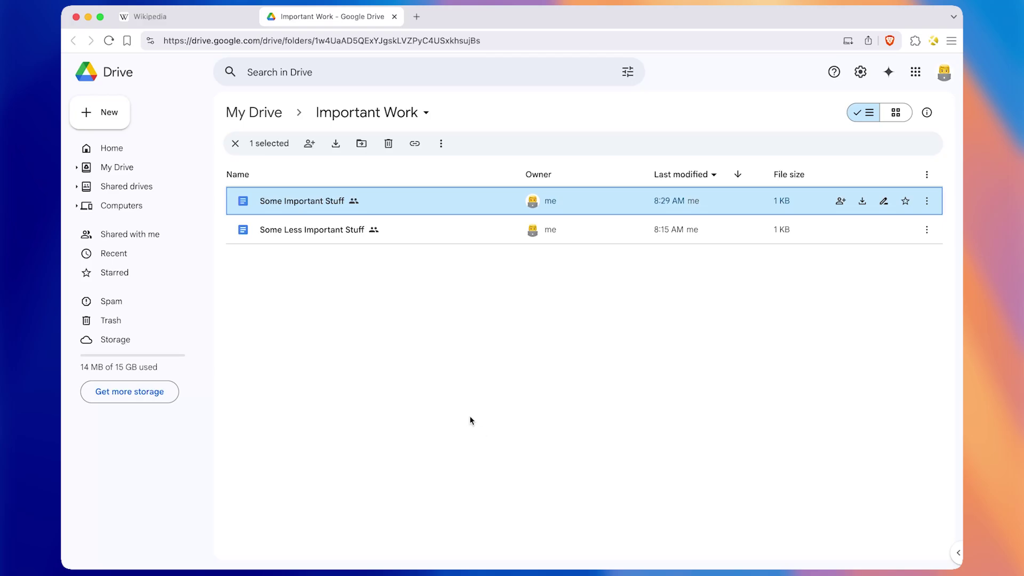
key("Return")
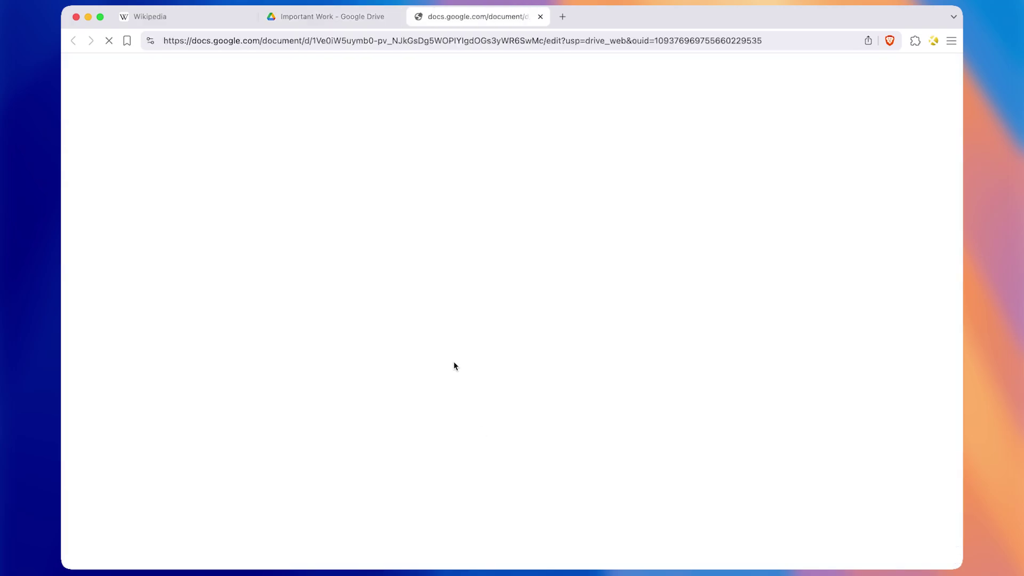
left_click(542, 16)
key("super+Tab")
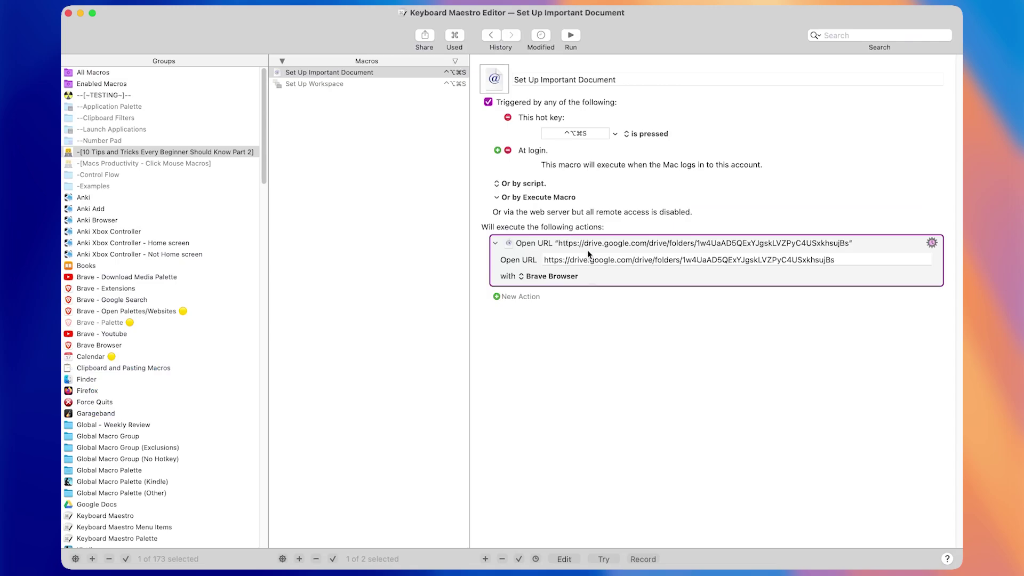
- Record an Up Arrow and a Return keystroke as macro actions after the Open URL action
left_click(636, 559)
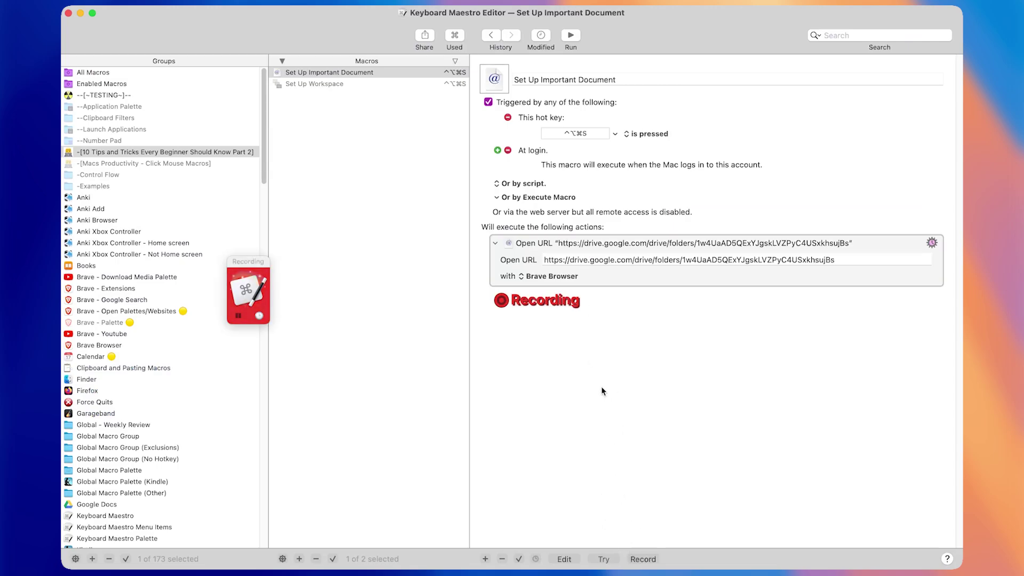
key("Up")
key("Return")
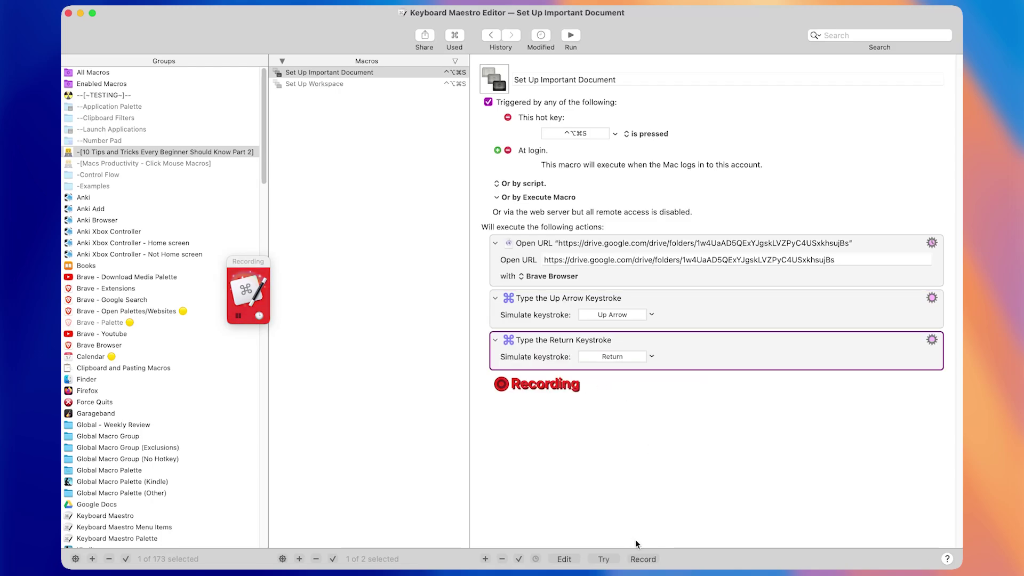
left_click(643, 559)
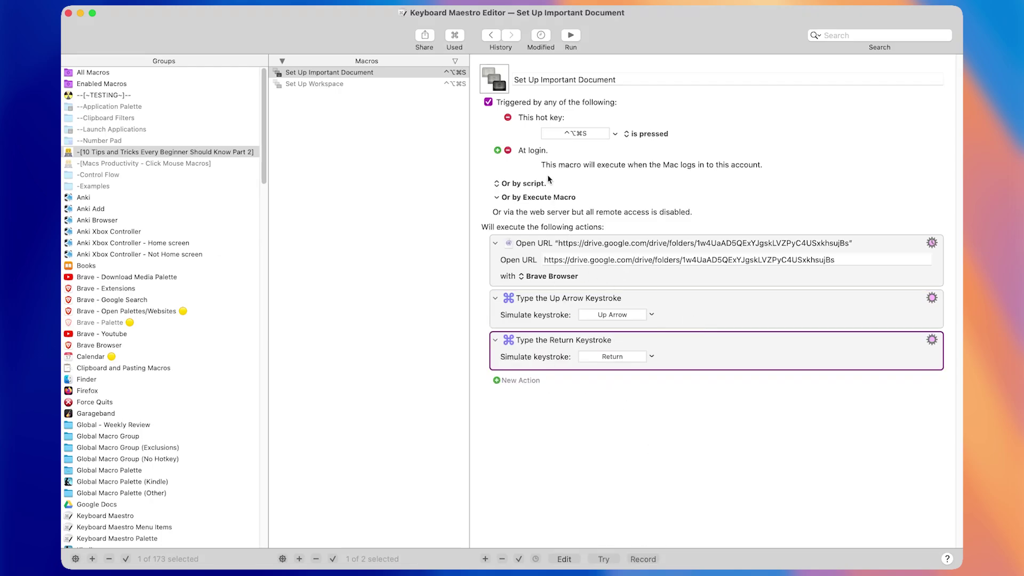
- Run the Set Up Important Document macro as a test, close the extra Drive tab in Brave and return to Keyboard Maestro
left_click(580, 37)
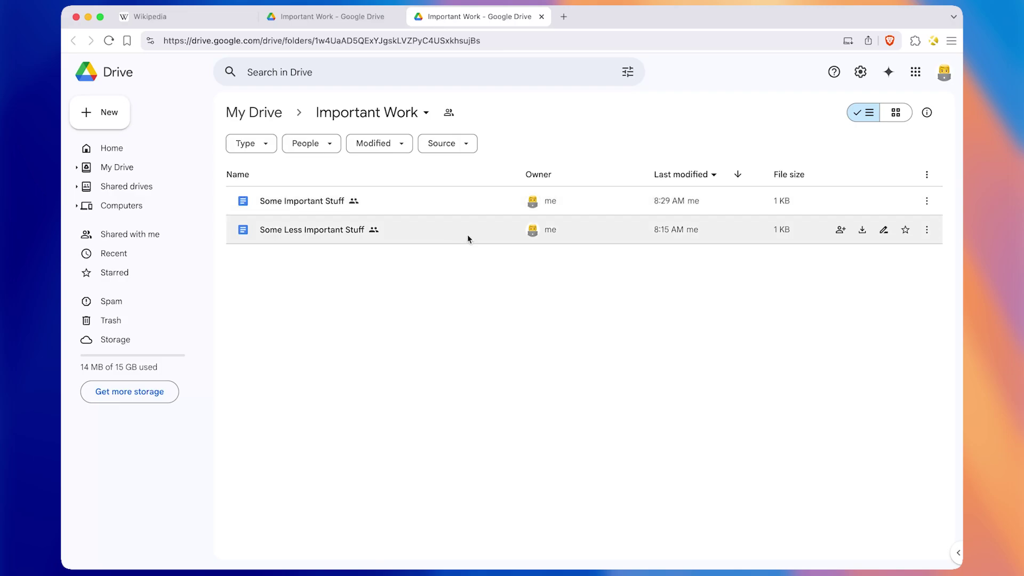
key("super+w")
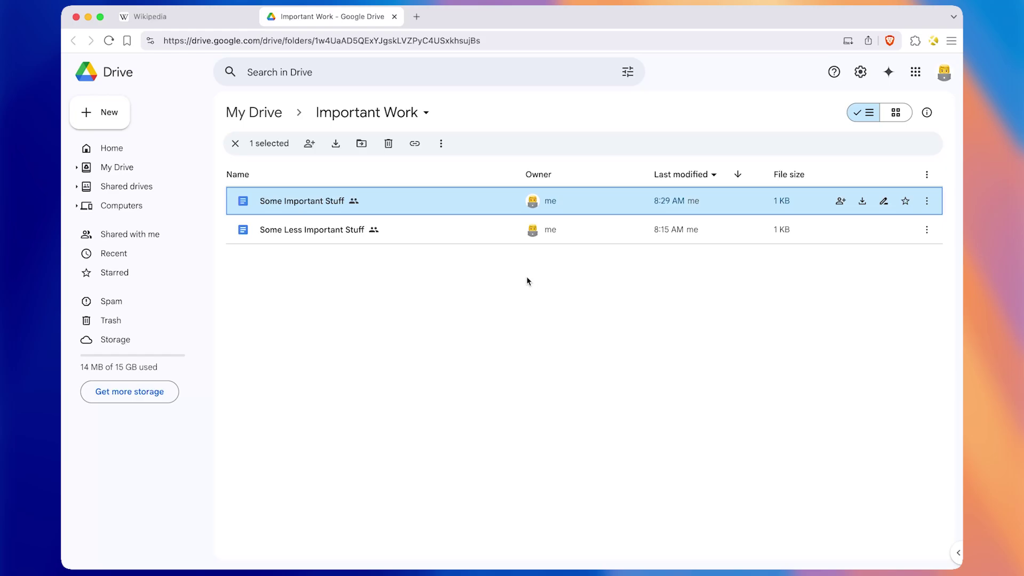
key("super+Tab")
- Insert a Wait For Front Browser to Finish Loading action between the Open URL action and the Up Arrow keystroke
left_click(684, 352)
left_click(697, 326)
left_click(697, 334)
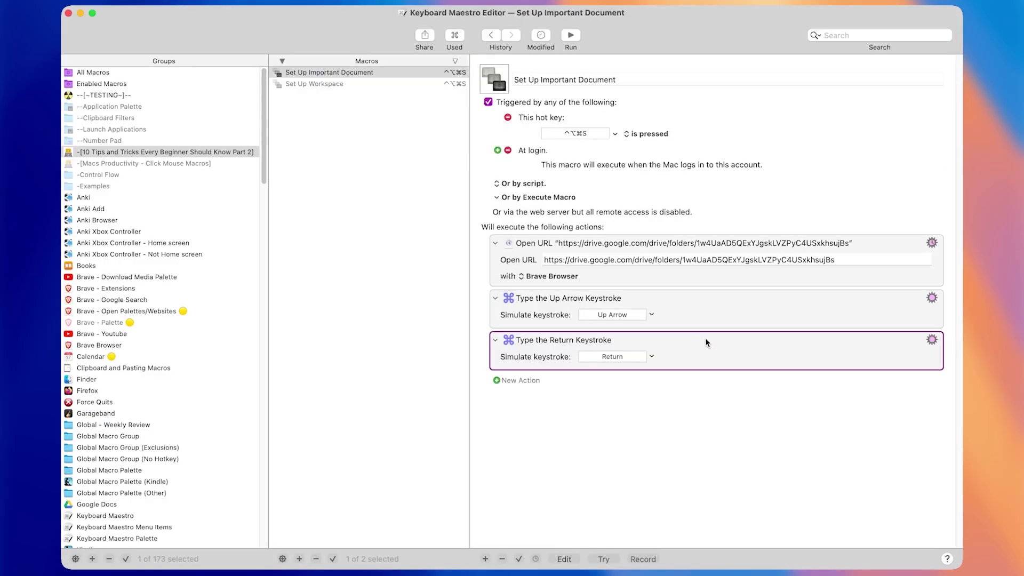
left_click(745, 312)
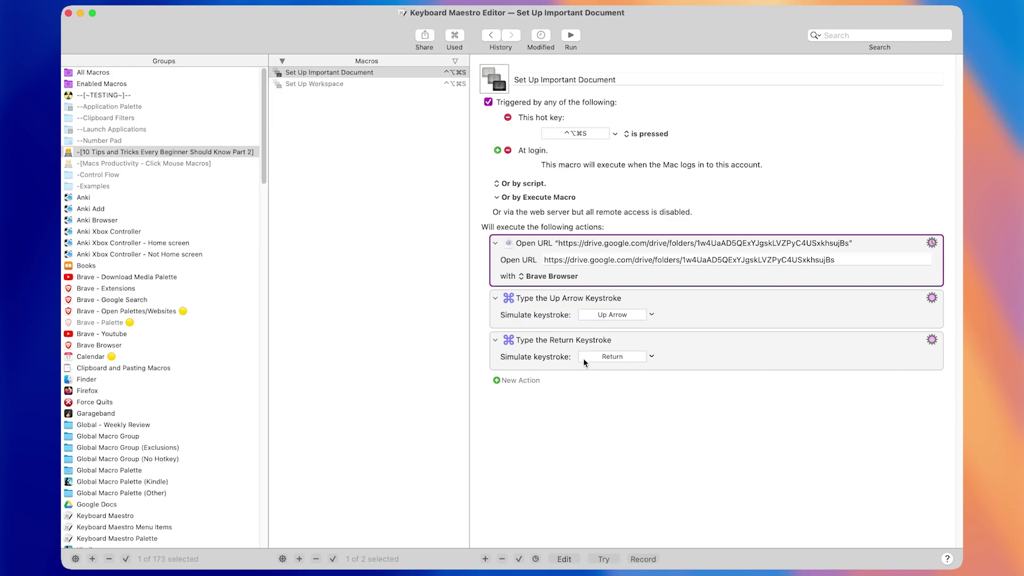
key("ctrl+super+t")
type("wait")
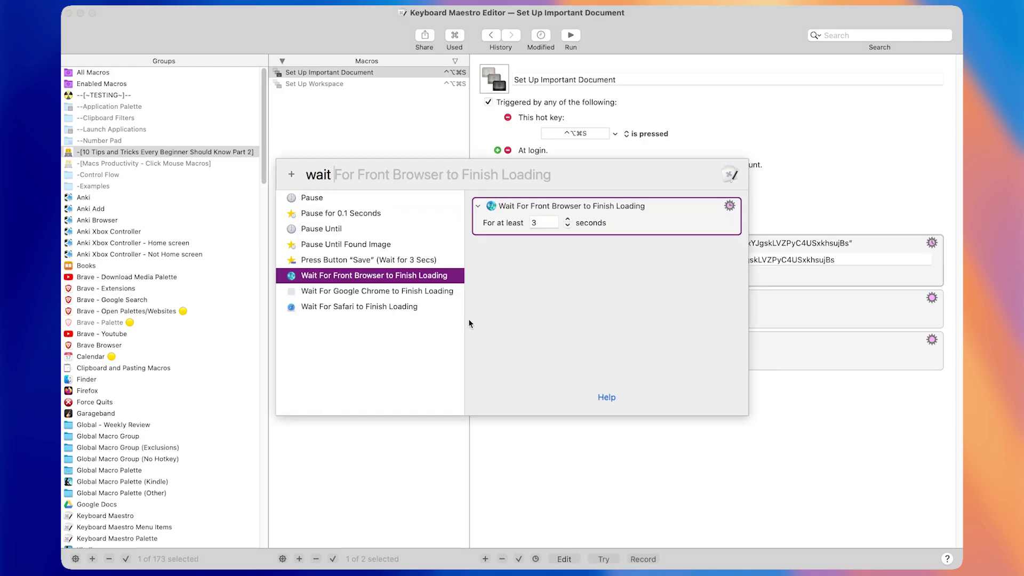
key("Return")
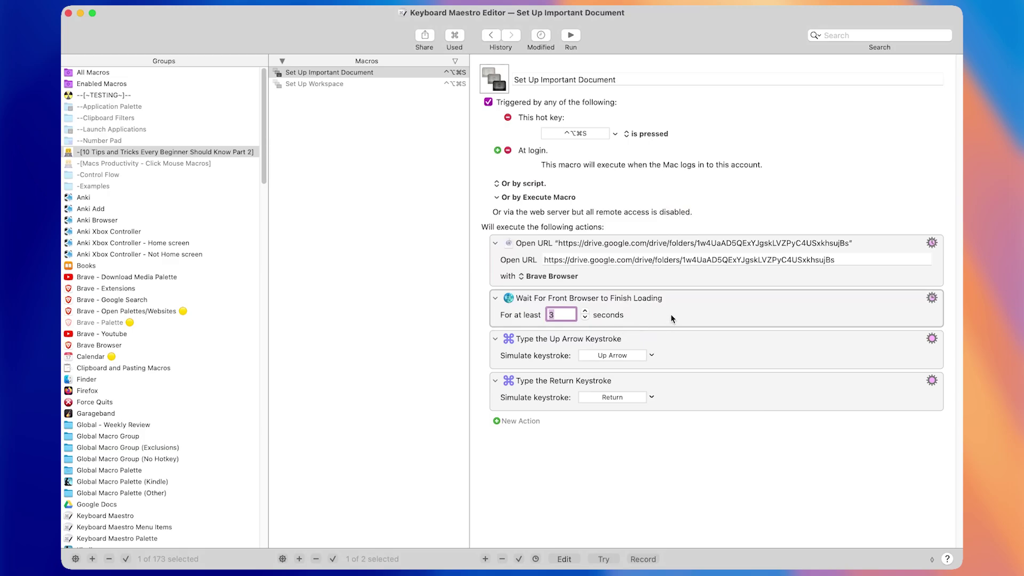
left_click(670, 313)
left_click(597, 271)
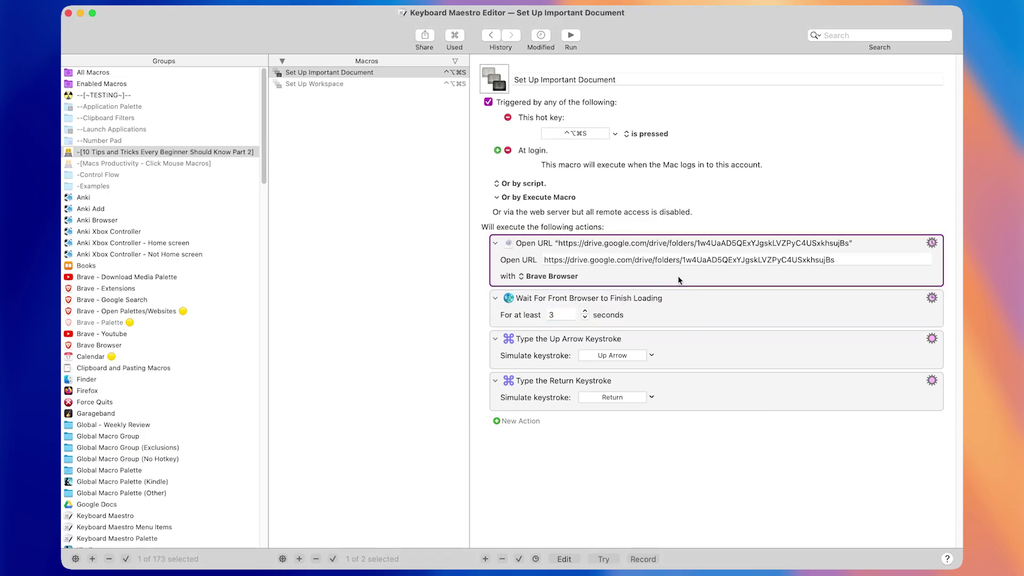
left_click(675, 307)
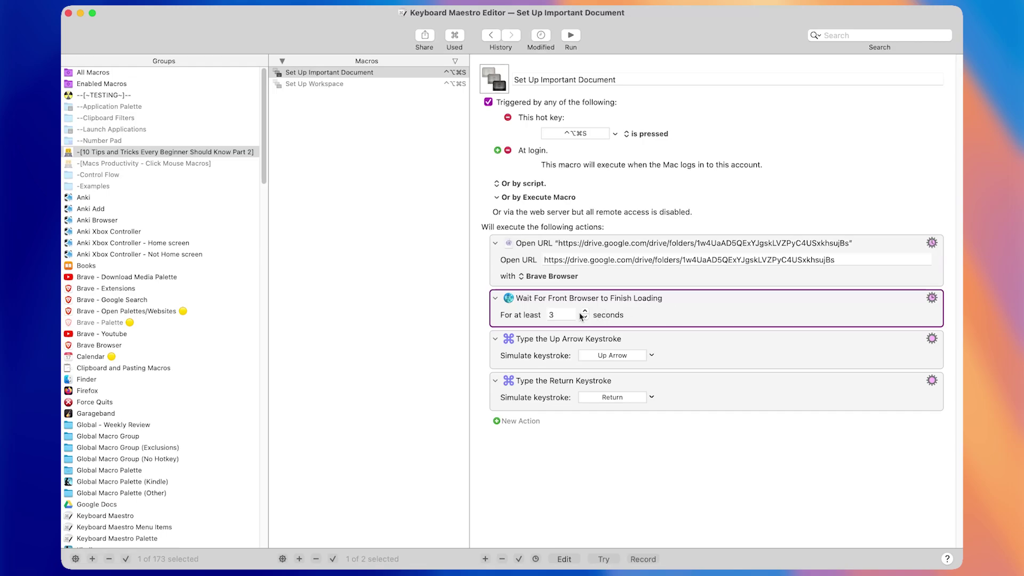
left_click(563, 313)
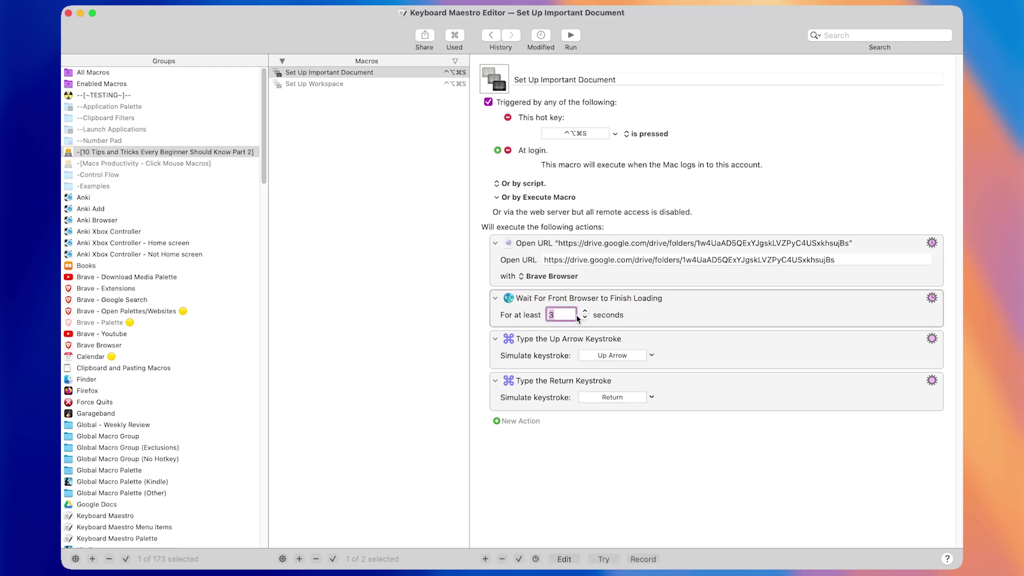
left_click(635, 298)
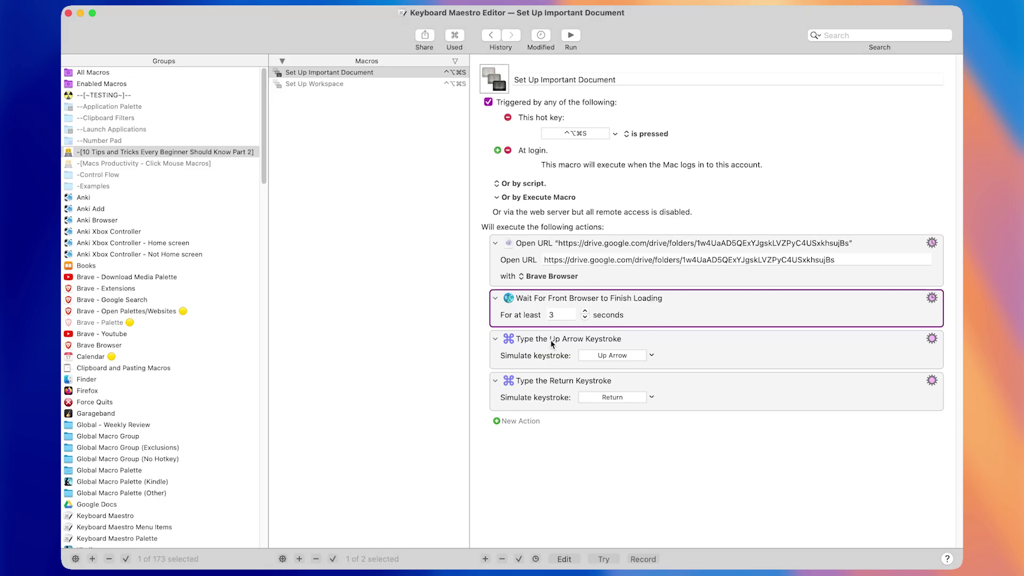
left_click(557, 316)
double_click(567, 315)
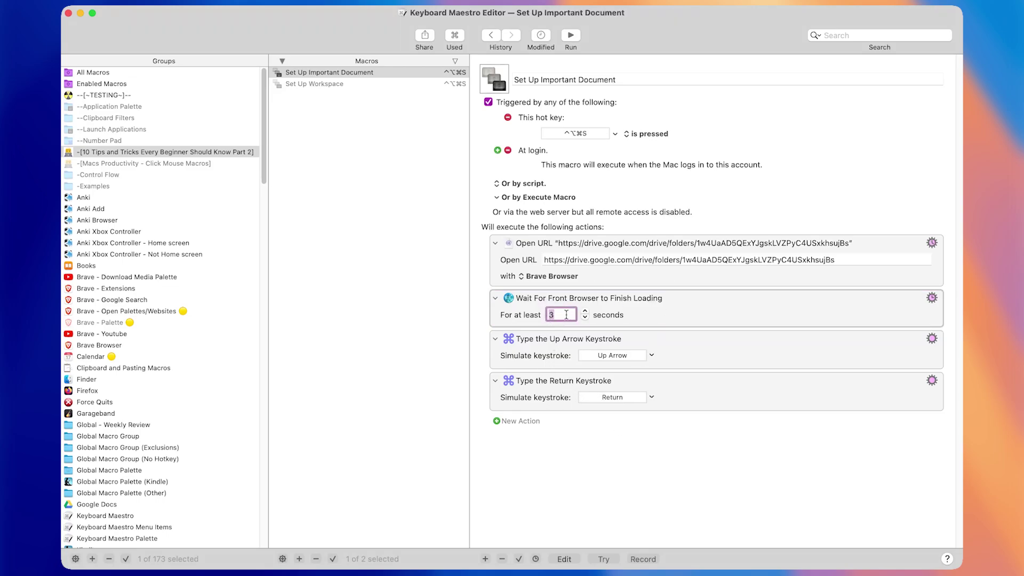
left_click(627, 319)
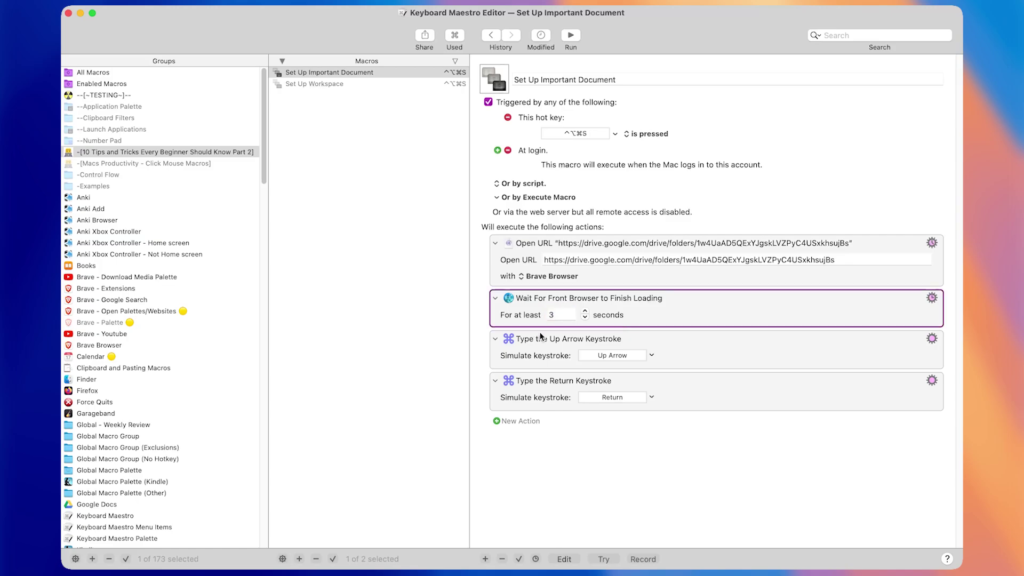
left_click(546, 319)
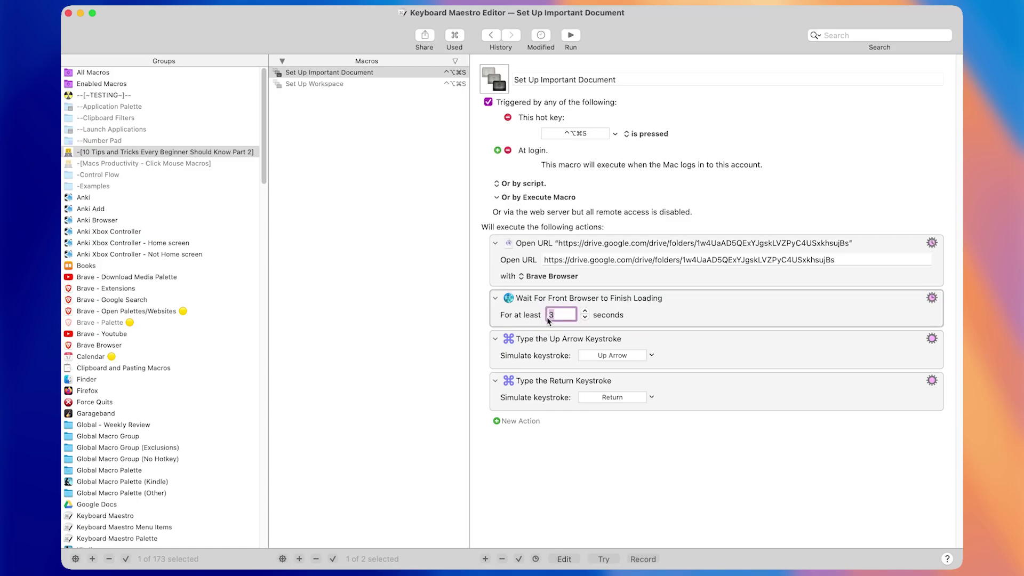
double_click(570, 315)
left_click(688, 357)
left_click(684, 387)
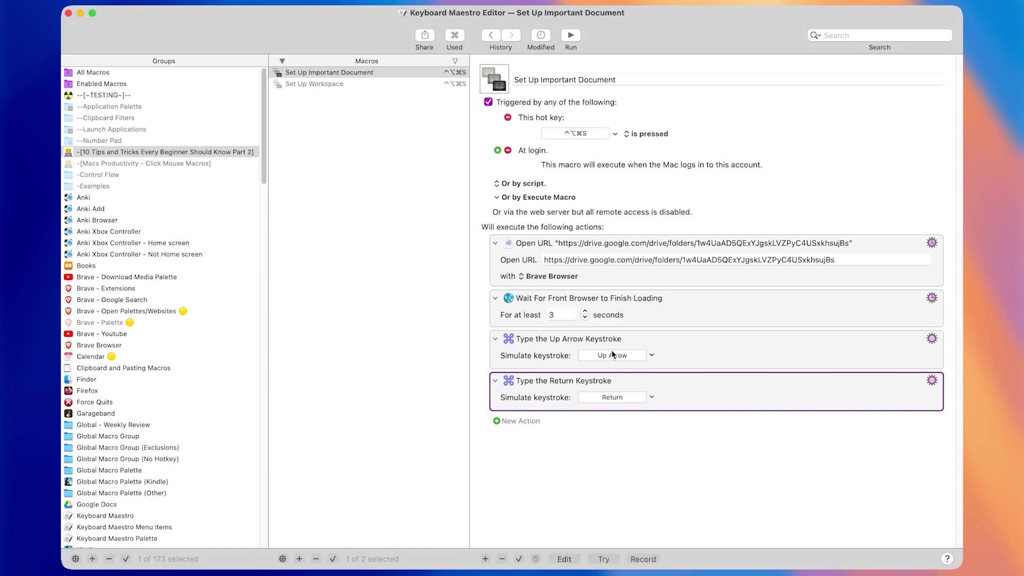
- Set the browser wait to at least 2 seconds, test the macro with its ⌃⌥⌘S hot key and view the new Drive tab
double_click(556, 316)
type("2")
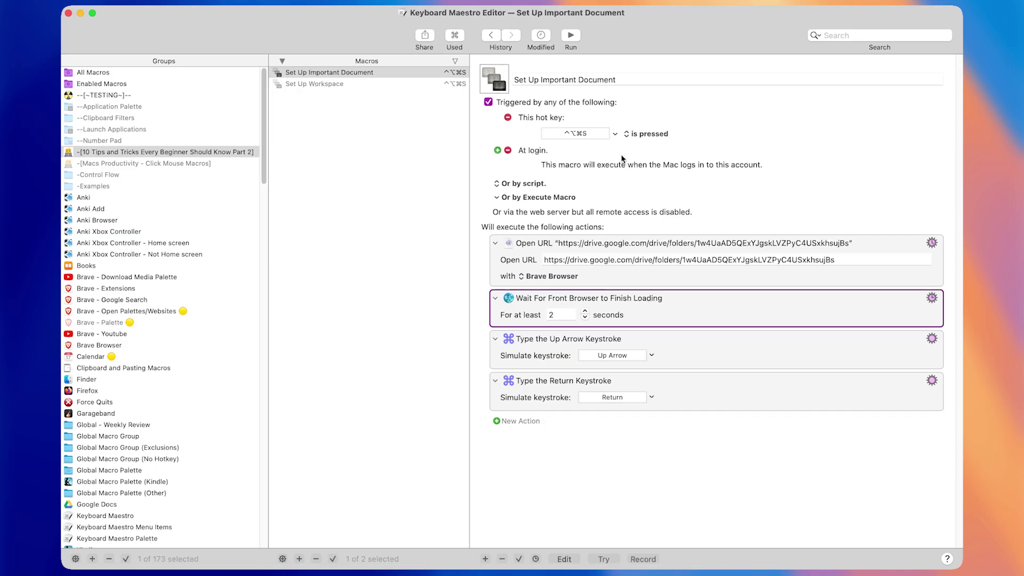
key("ctrl+alt+super+s")
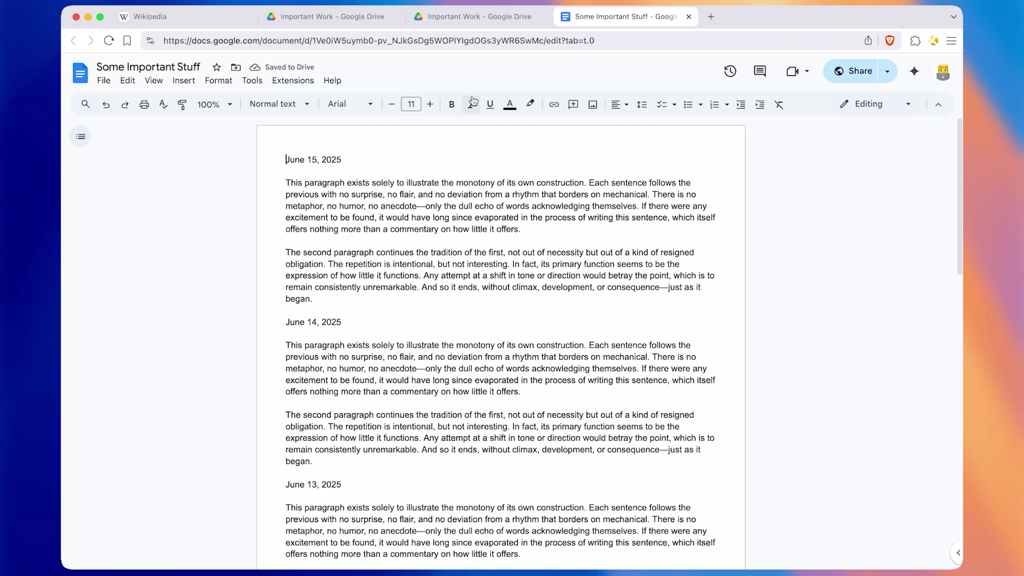
left_click(492, 23)
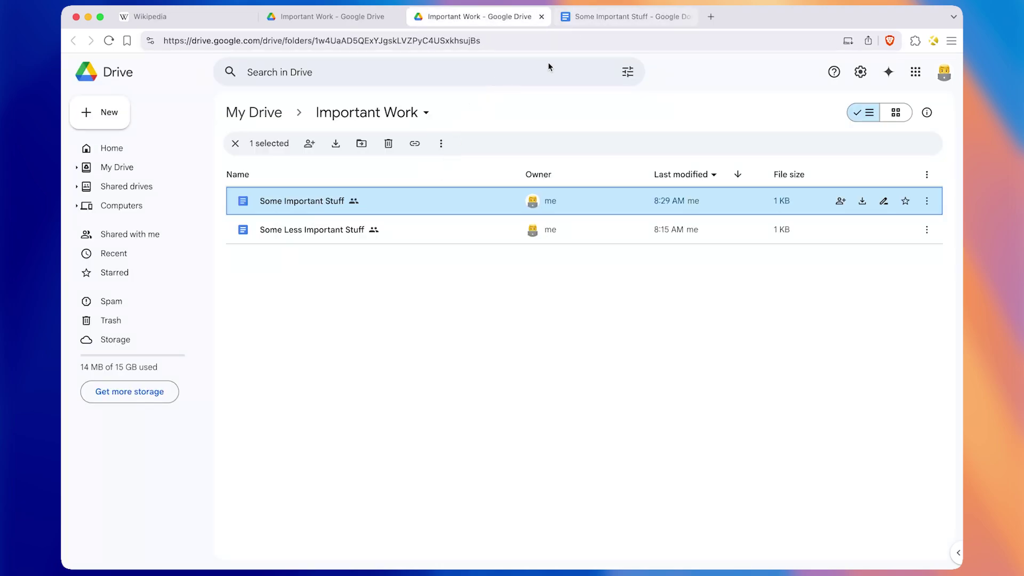
- Open the Some Important Stuff document in the browser and look through its dated entries
left_click(616, 21)
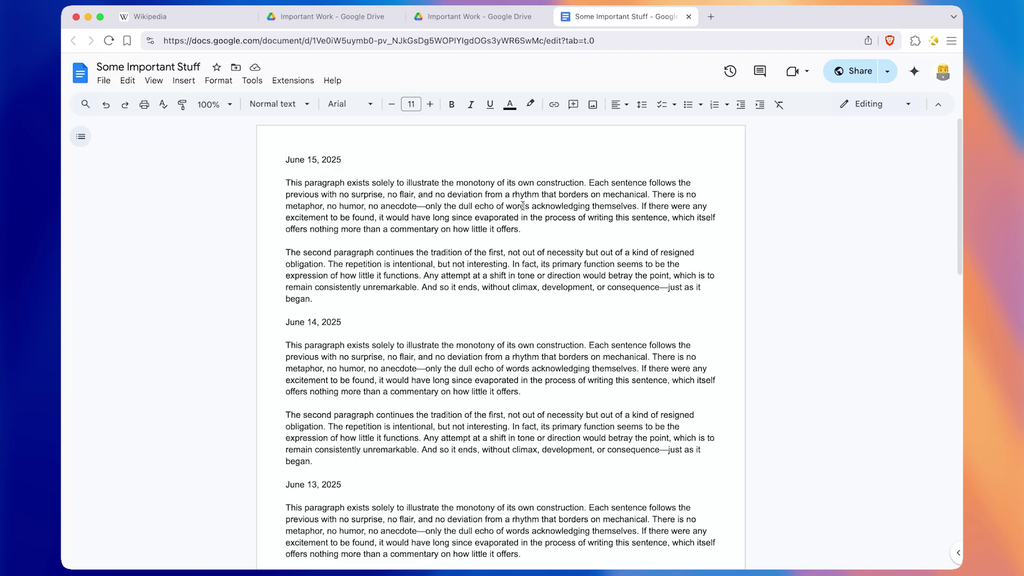
scroll(304, 224, "down", 1)
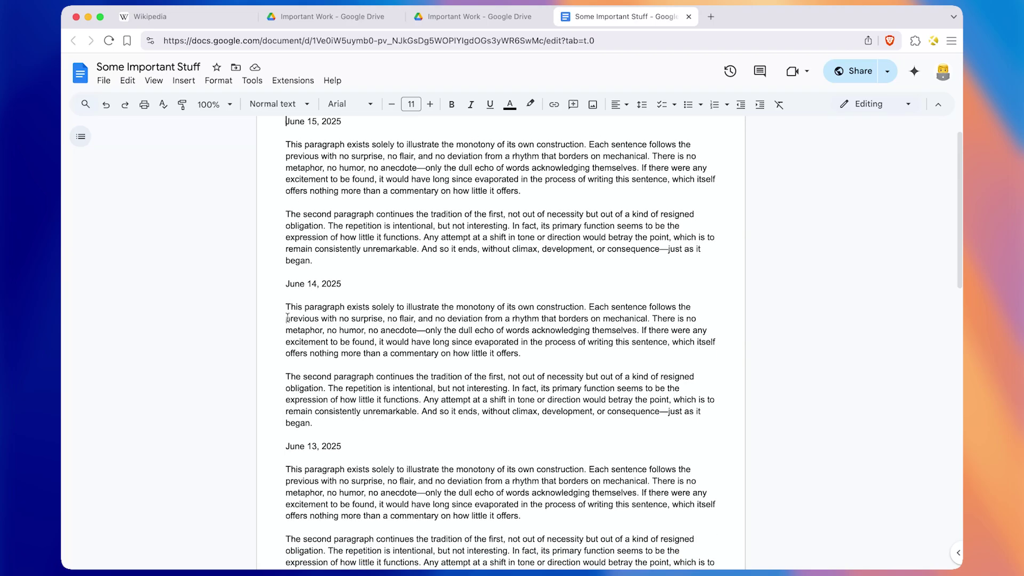
scroll(292, 302, "up", 1)
- Insert an empty line above the June 15, 2025 entry at the start of the document and remove it
left_click_drag(278, 152, 356, 146)
left_click(355, 146)
left_click(279, 159)
key("Return")
key("Up")
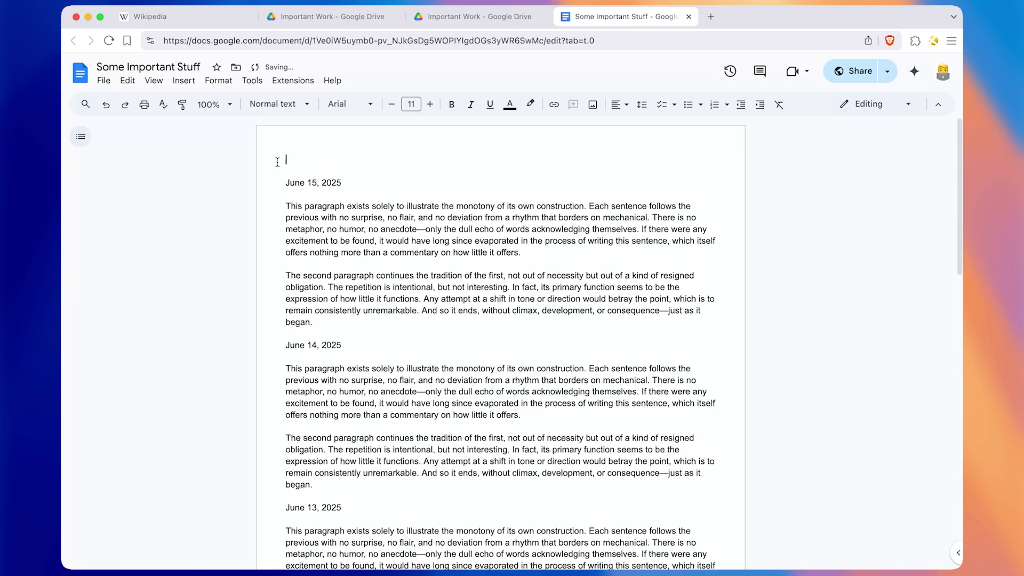
left_click(265, 178)
key("BackSpace")
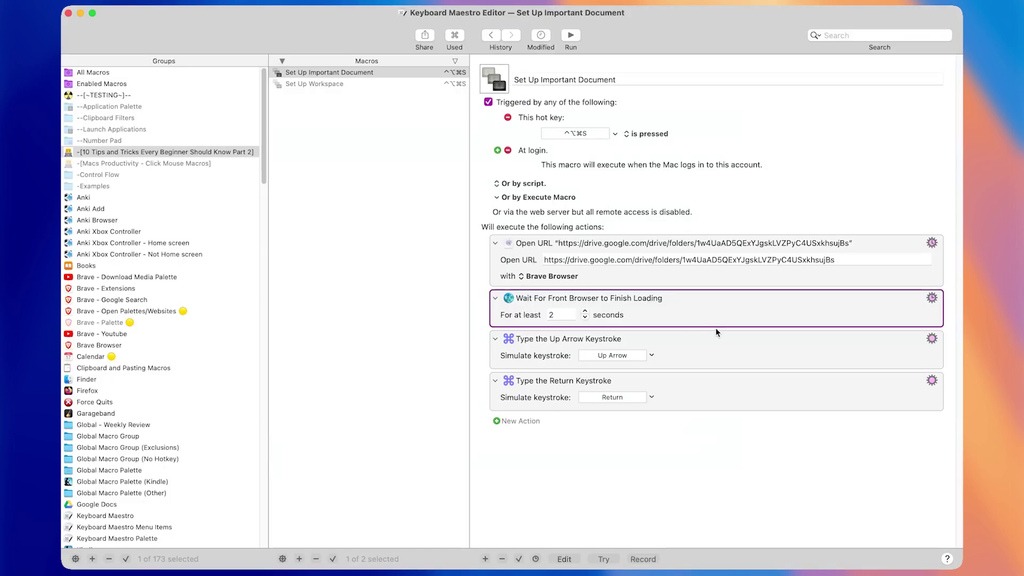
- Return to Keyboard Maestro, select the Return keystroke action and view the action search and the full list of available actions
left_click(718, 373)
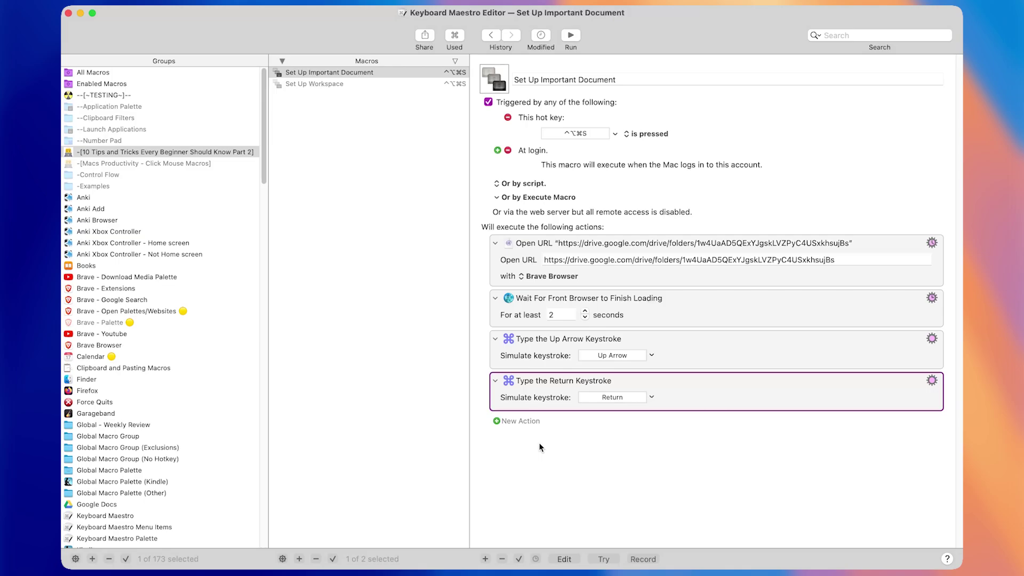
key("ctrl+super+t")
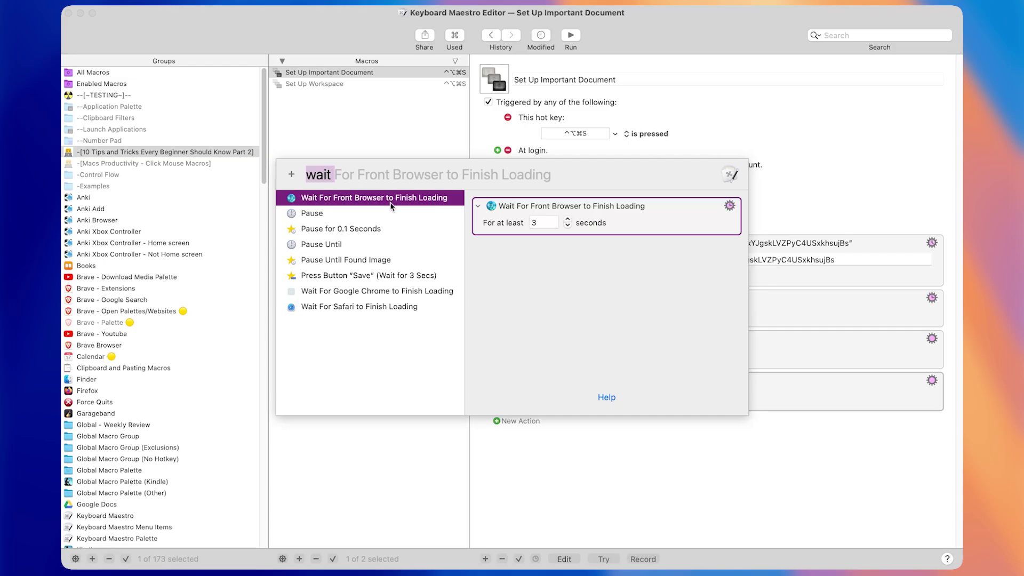
key("BackSpace")
key("Escape")
left_click(482, 552)
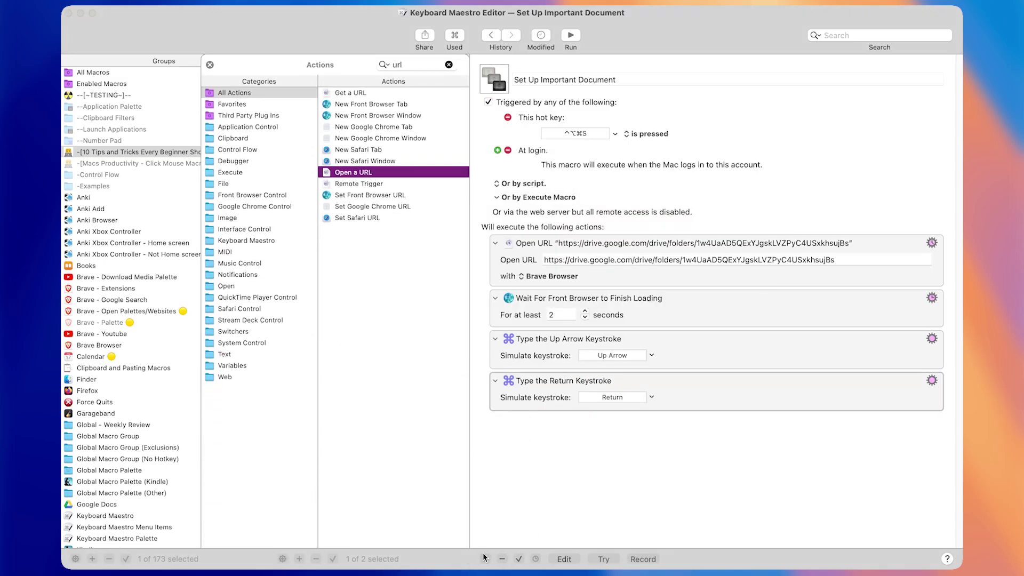
left_click(485, 559)
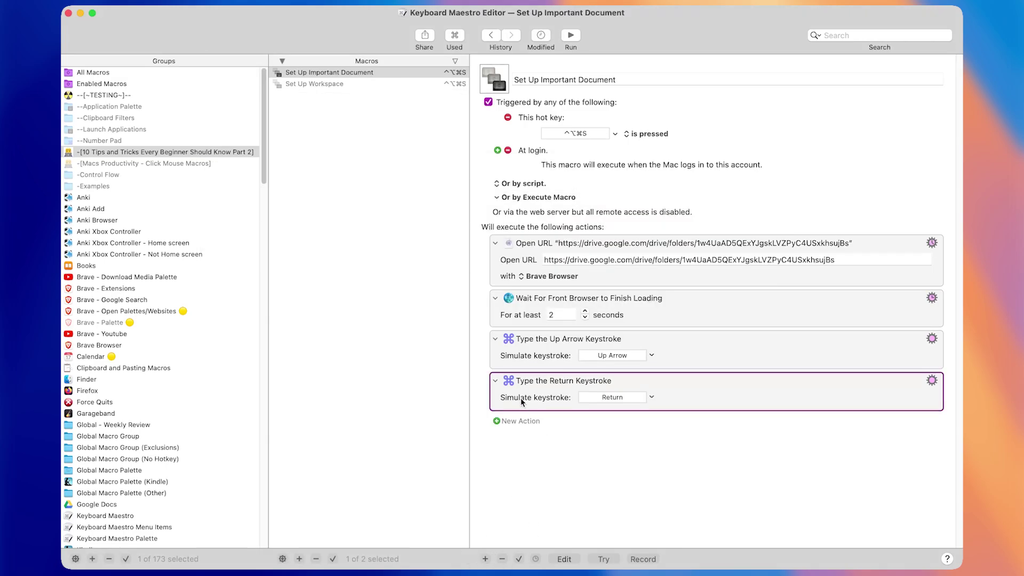
- Add an Insert Text by Typing action after the Return keystroke action
key("ctrl+super+a")
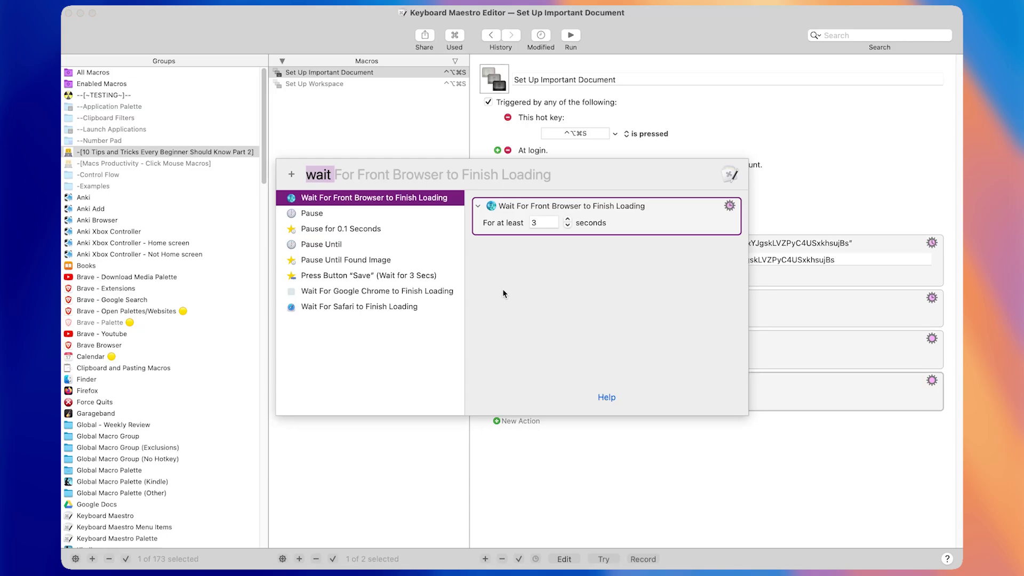
type("inser")
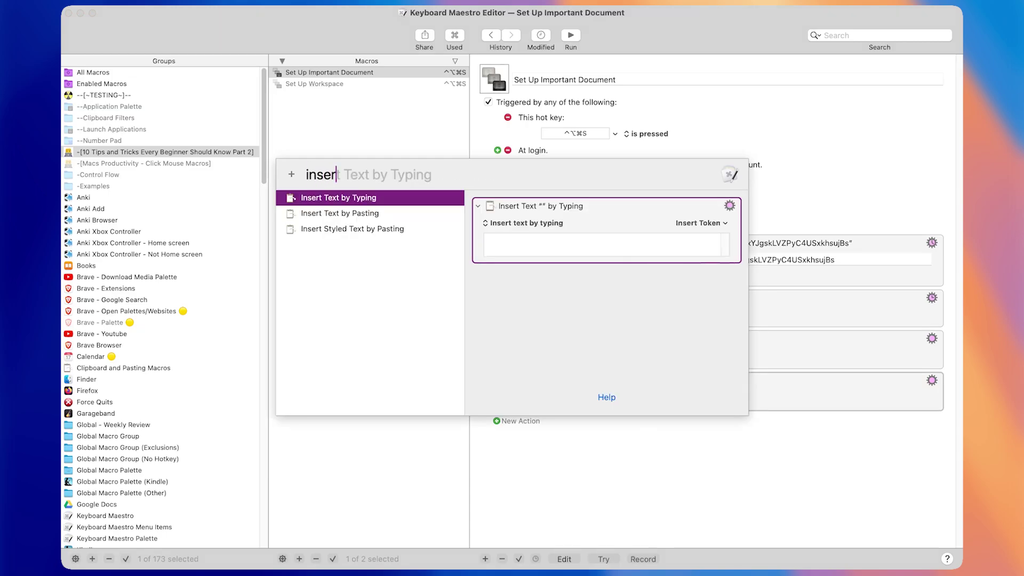
key("Return")
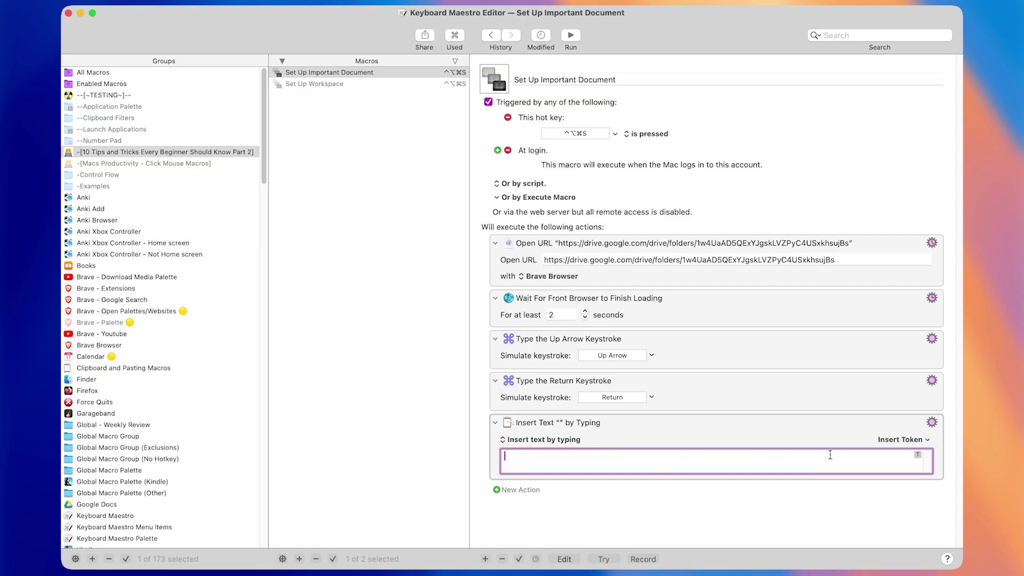
- Insert the Short Date token as the text of the Insert Text by Typing action
left_click(881, 441)
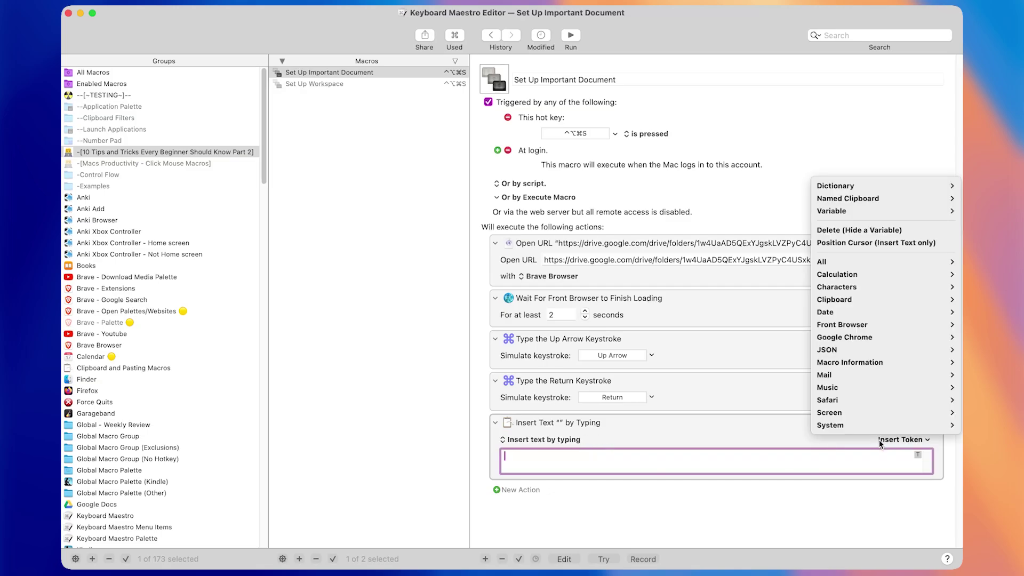
left_click(891, 444)
left_click(891, 443)
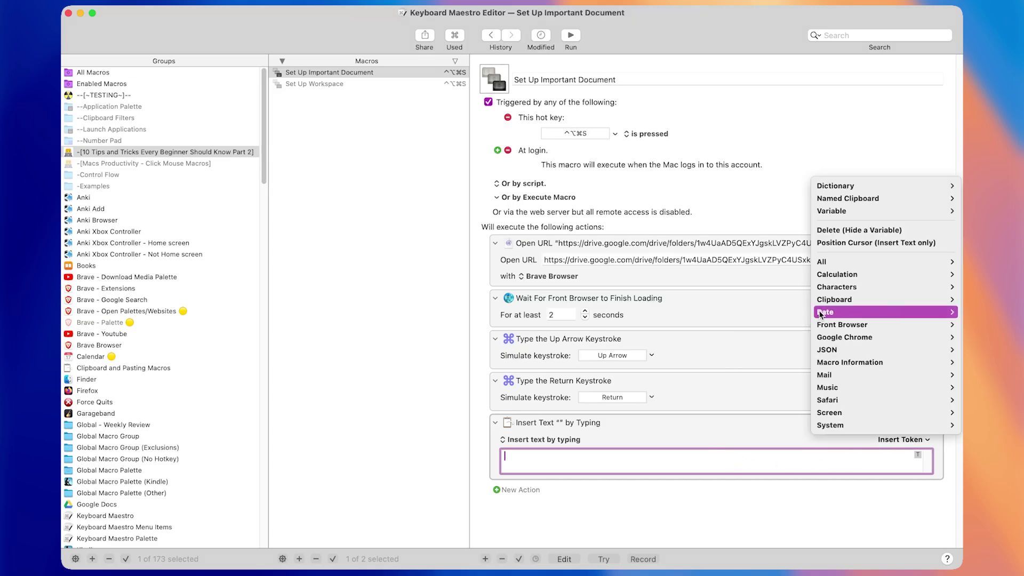
mouse_move(821, 313)
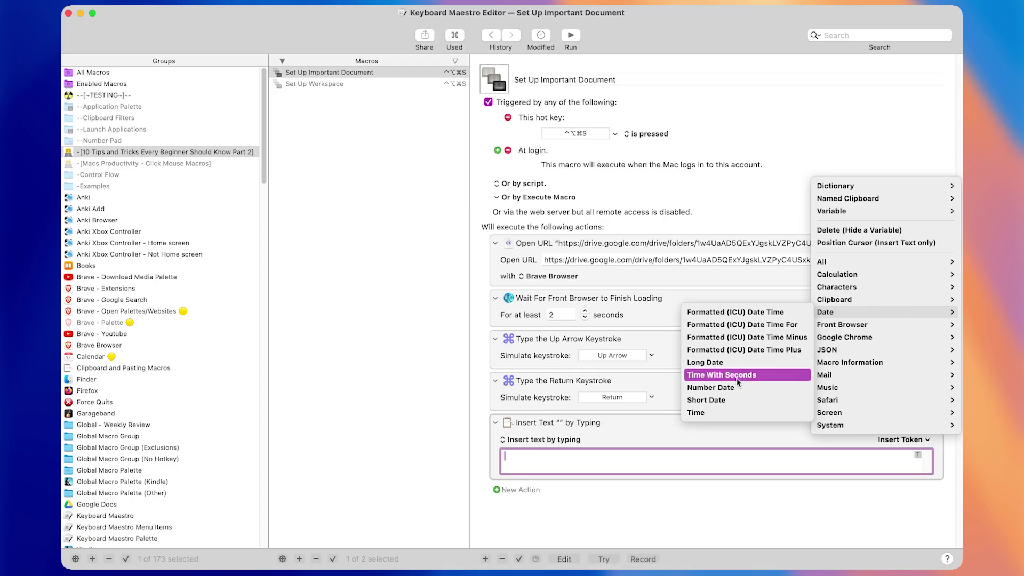
left_click(709, 399)
left_click(517, 457)
double_click(517, 456)
left_click(551, 457)
double_click(544, 457)
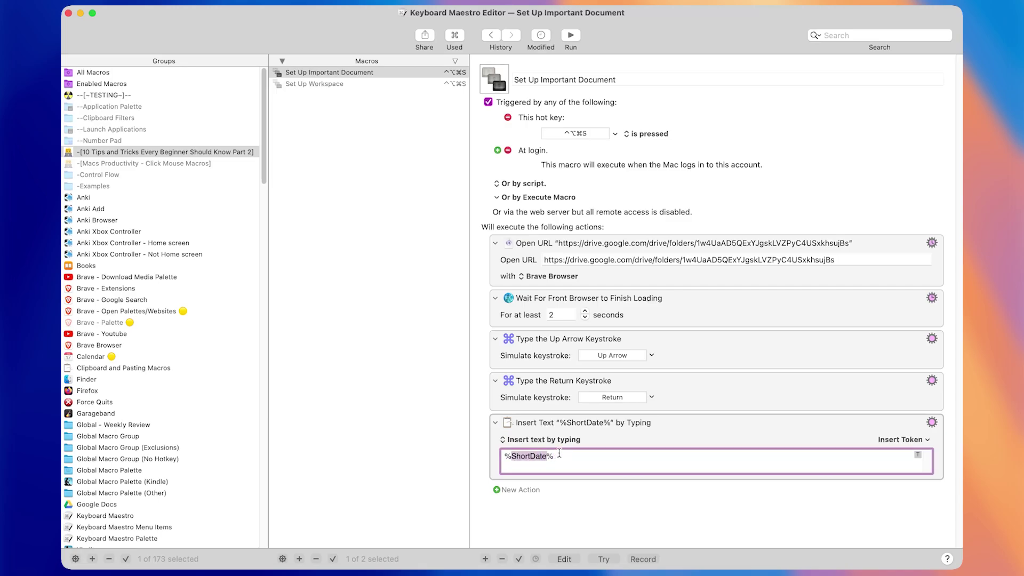
left_click(556, 460)
left_click(674, 430)
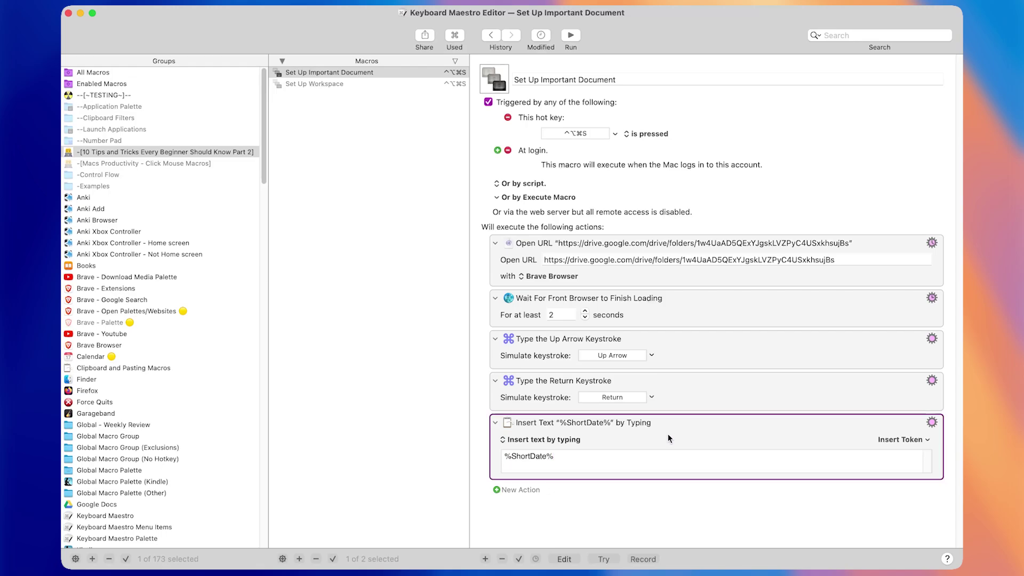
- Copy the 2-second Wait For Front Browser to Finish Loading action to between the Return keystroke and the Insert Text action
left_click_drag(692, 306, 682, 421, "alt")
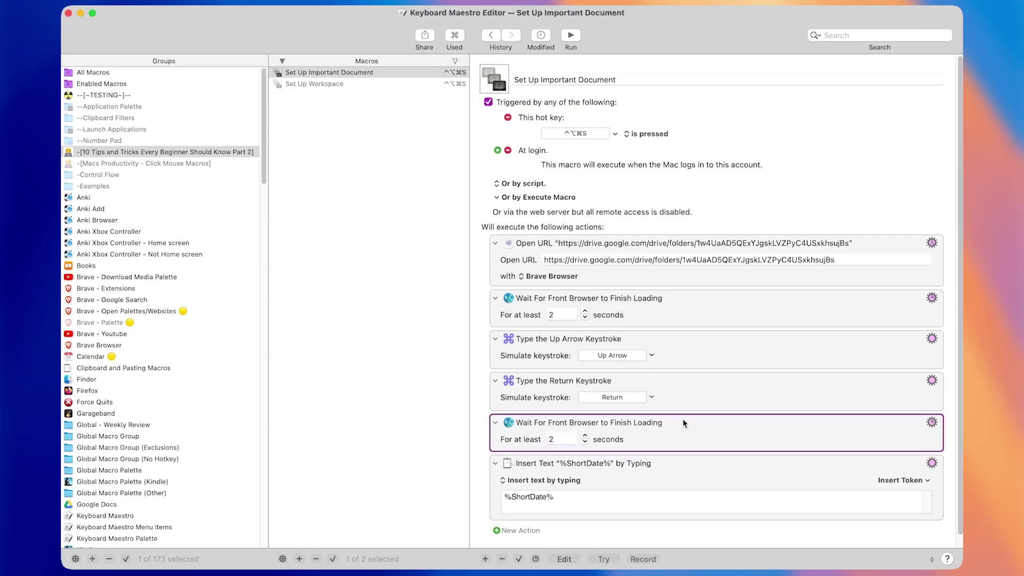
key("Up")
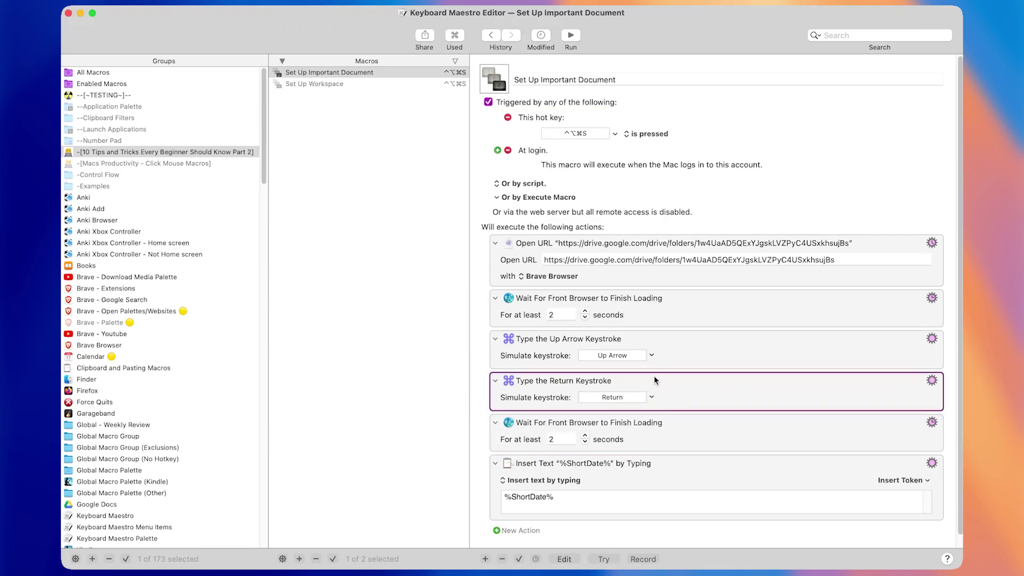
left_click(694, 346)
left_click(690, 421)
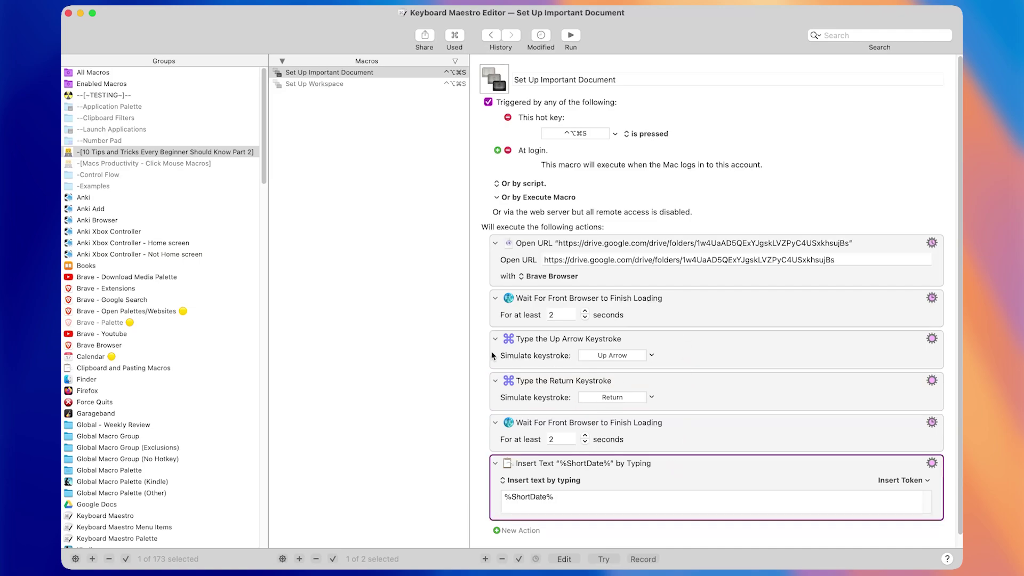
- Test the macro with its ⌃⌥⌘S hot key and add two line breaks after the inserted date in the document
key("ctrl+alt+super+s")
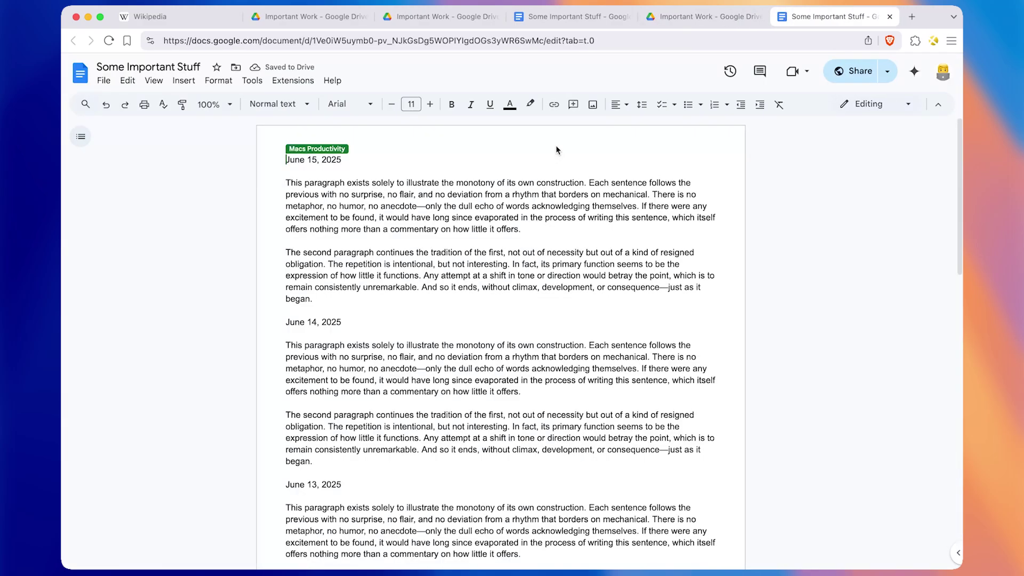
type("June 16, 2025")
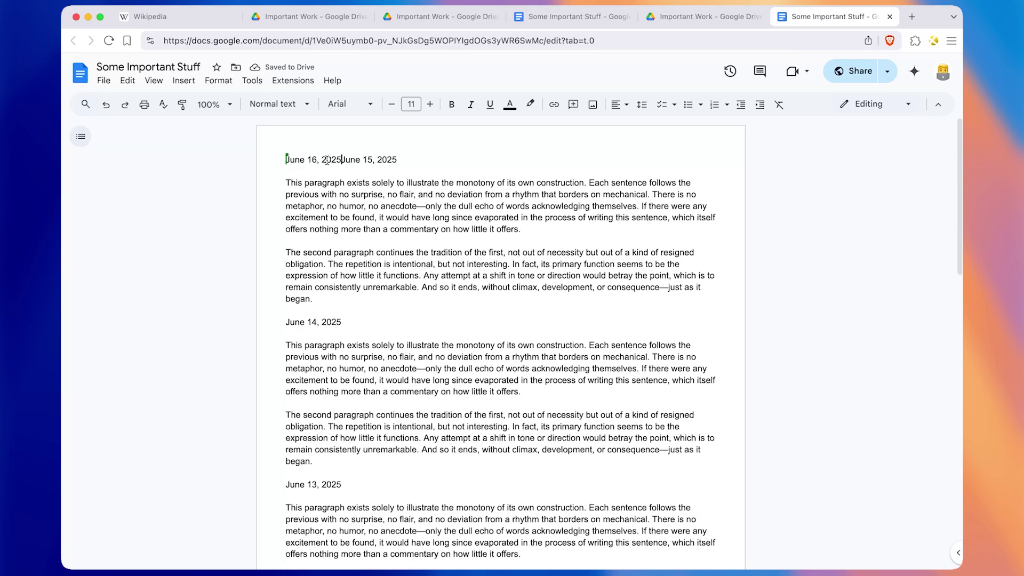
key("Return")
key("Return")
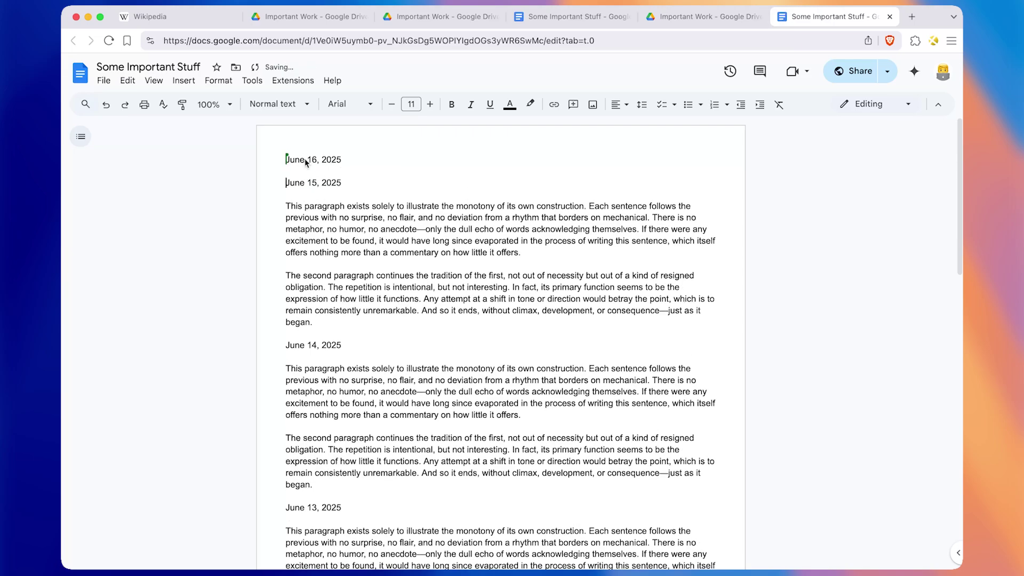
- Delete the June 16, 2025 date and the surplus blank line at the start of the document
scroll(305, 159, "up", 5)
triple_click(201, 167)
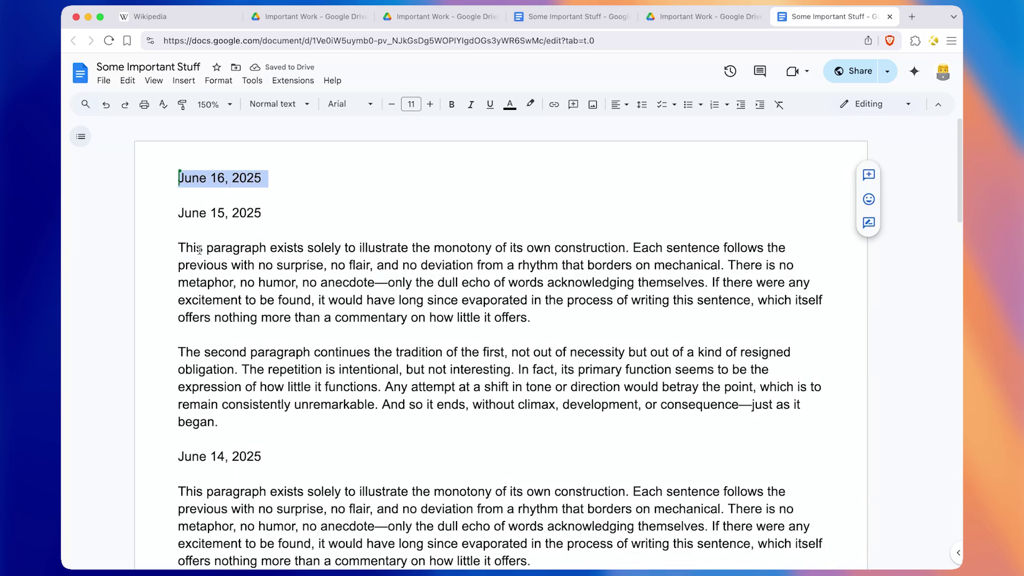
left_click(176, 195)
left_click_drag(172, 210, 137, 185)
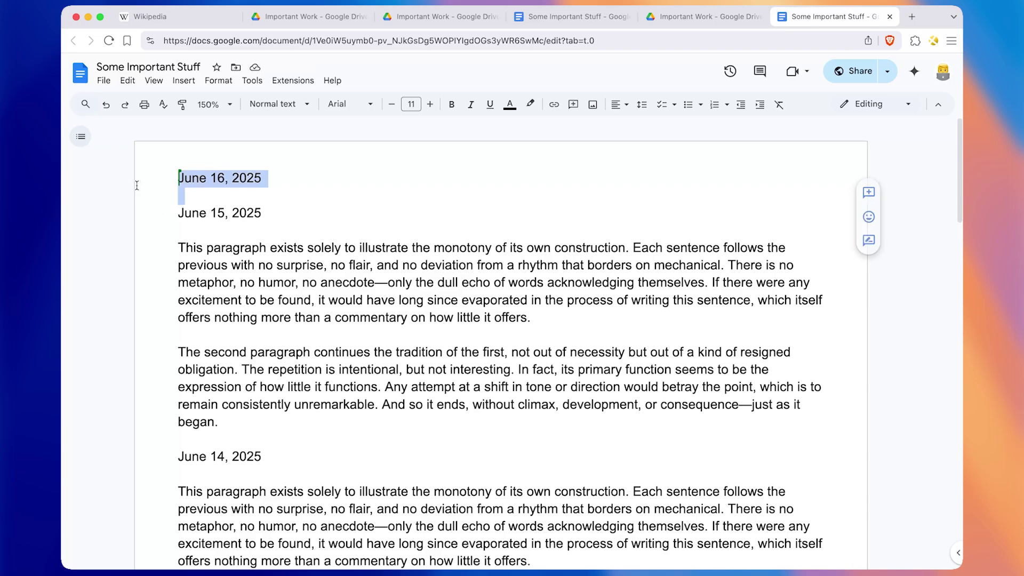
key("BackSpace")
key("Return")
key("Return")
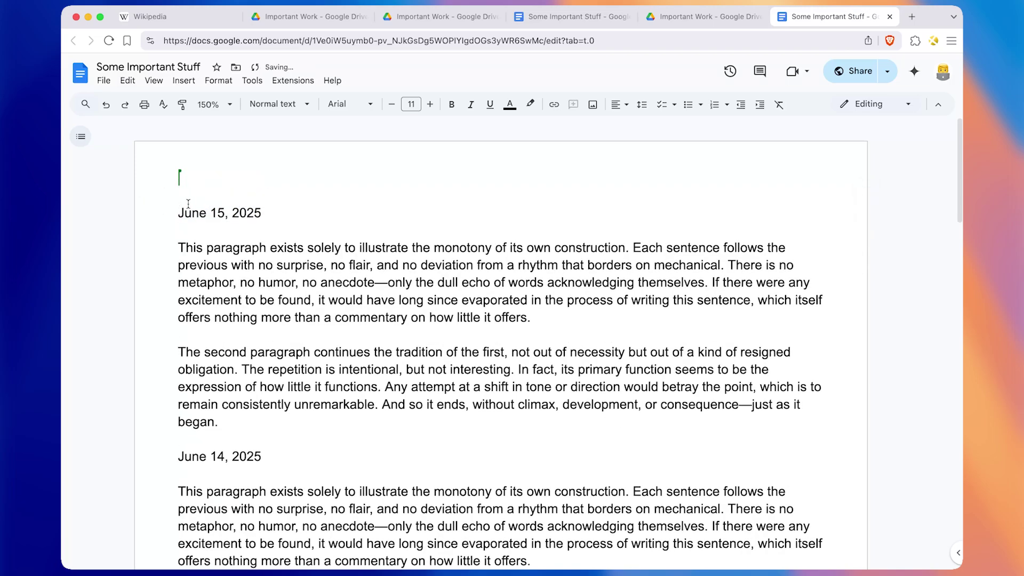
key("Delete")
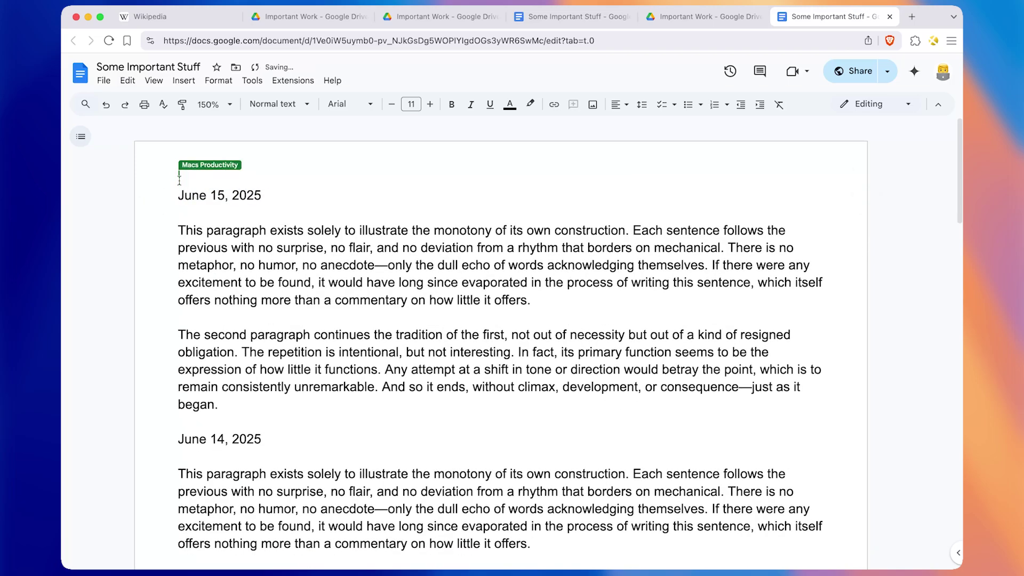
- Add a bold "Add notes" line above the June 15, 2025 entry and delete it
key("Return")
key("Return")
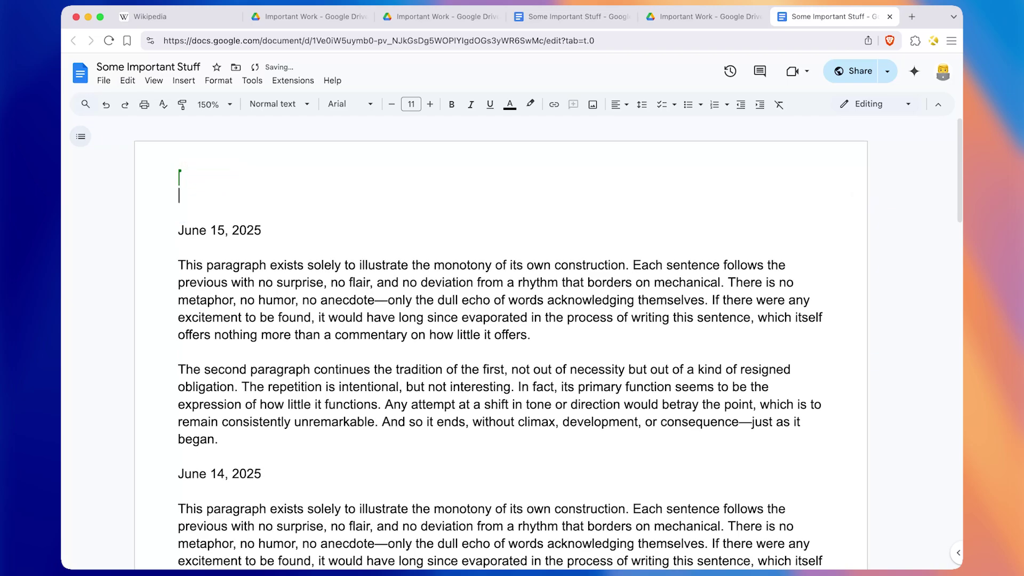
type("Add notes")
key("shift+super+Left")
key("super+b")
key("Right")
key("Return")
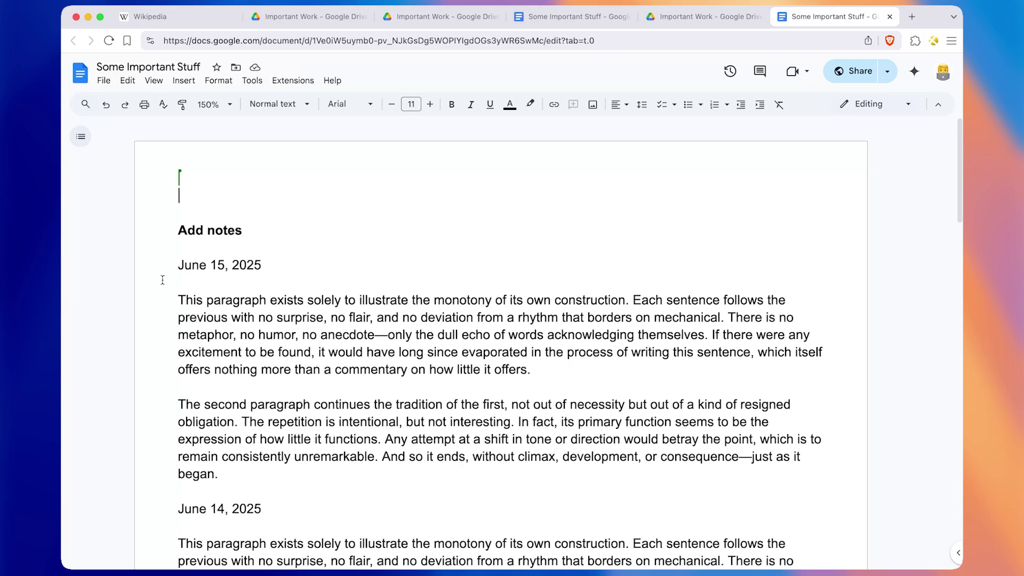
left_click_drag(170, 265, 143, 233)
key("BackSpace")
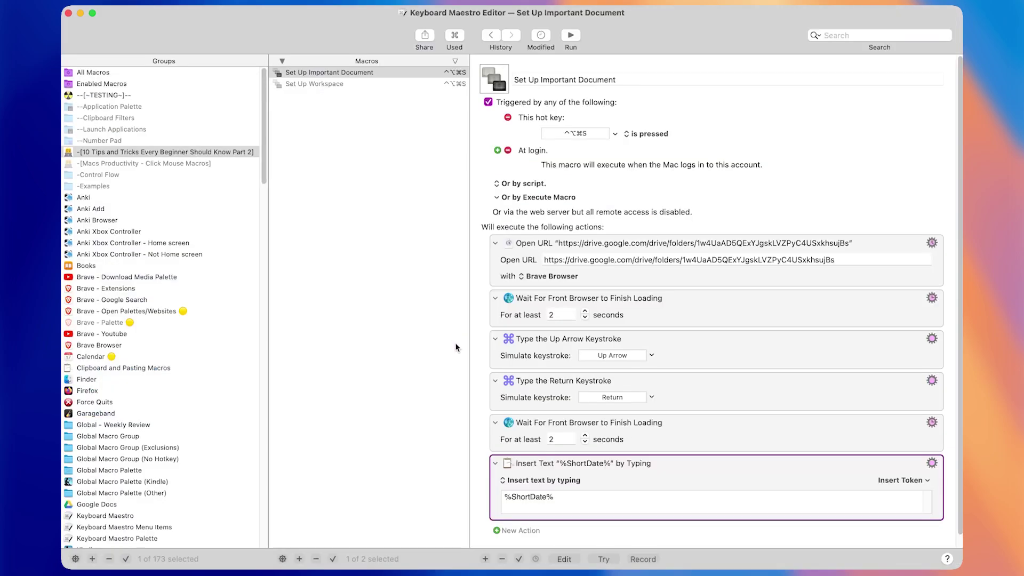
- Switch to Keyboard Maestro and insert a Pause Until action between the second browser wait and the Insert Text action
scroll(729, 327, "down", 1)
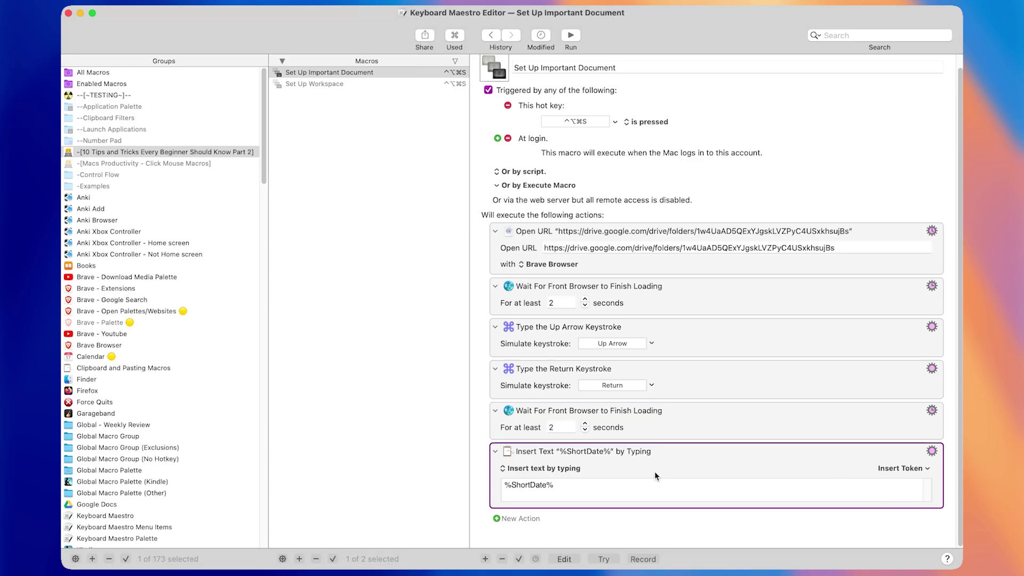
key("ctrl+super+t")
type("inserpause")
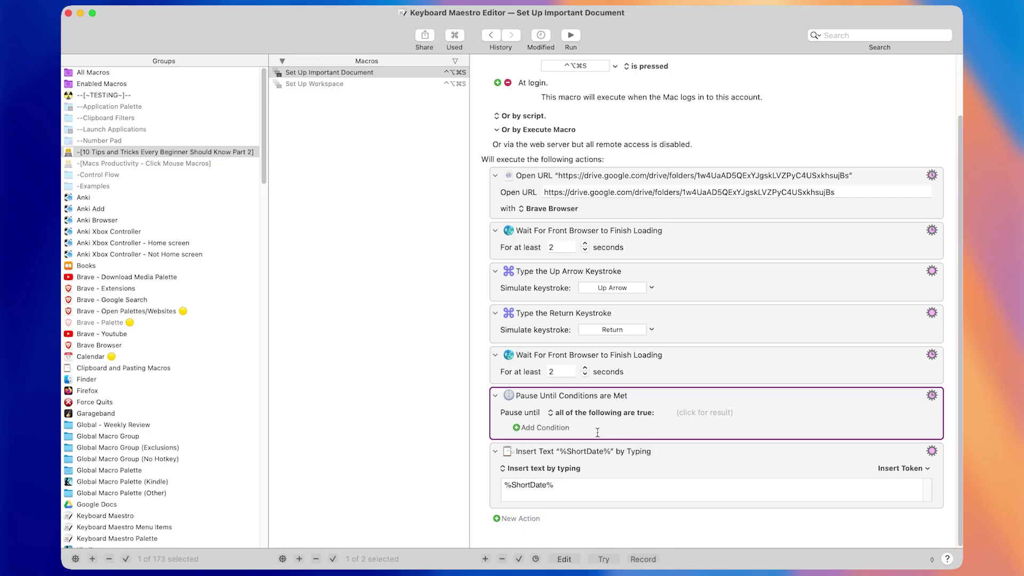
- Add a Key Condition to the Pause Until action that waits until the F3 key is down
left_click(542, 425)
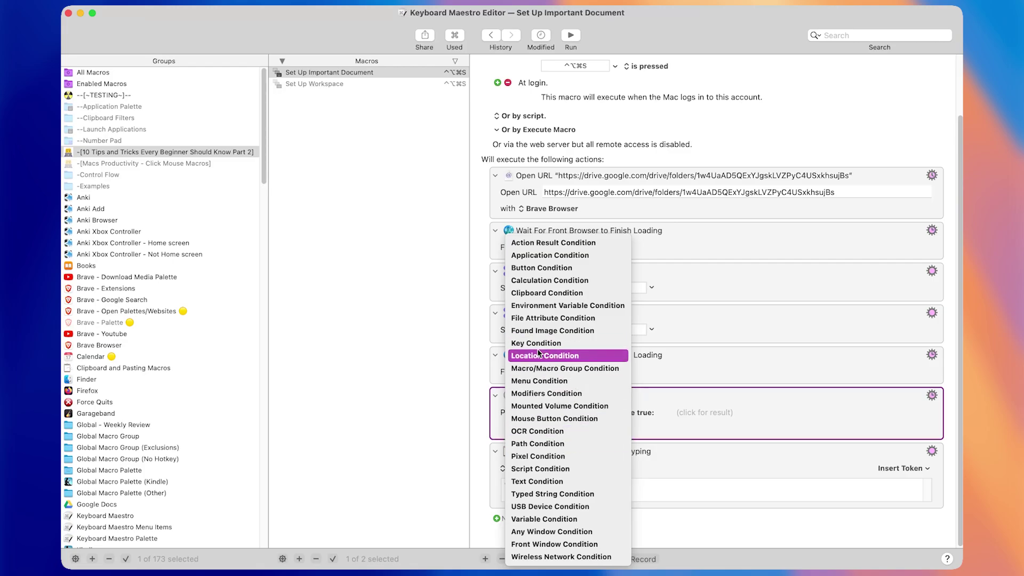
key("Escape")
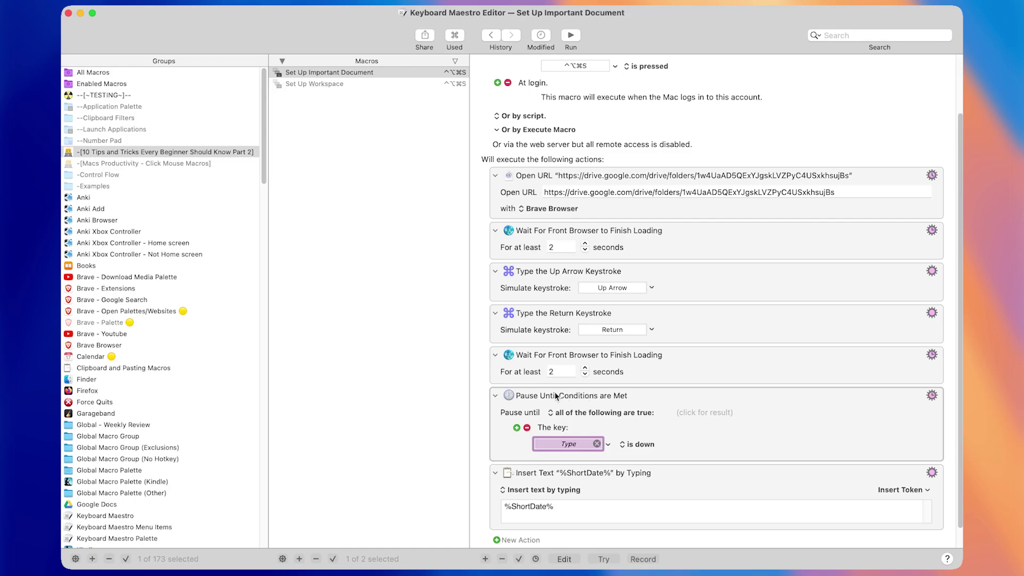
left_click(619, 424)
left_click(680, 526)
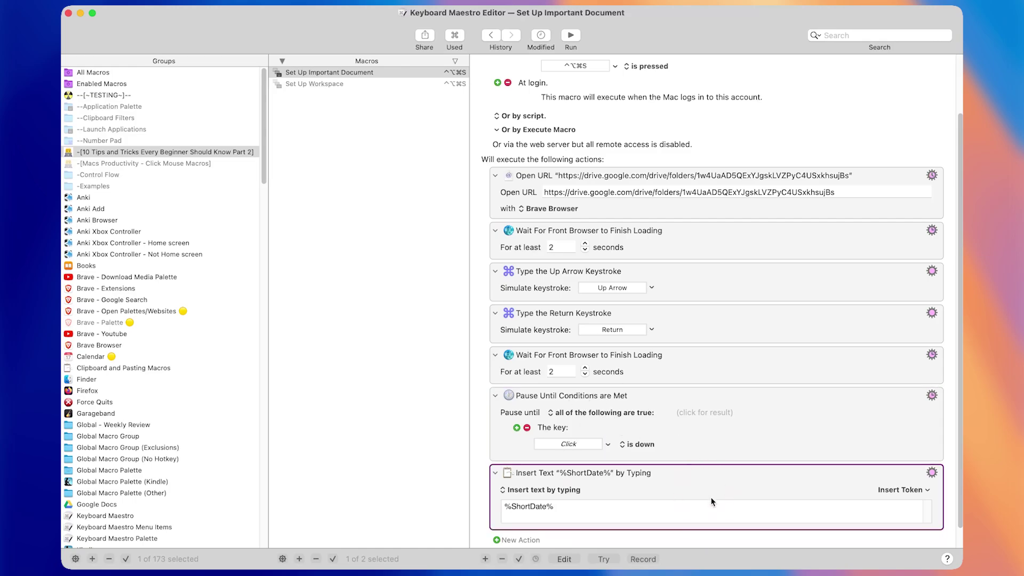
left_click(564, 443)
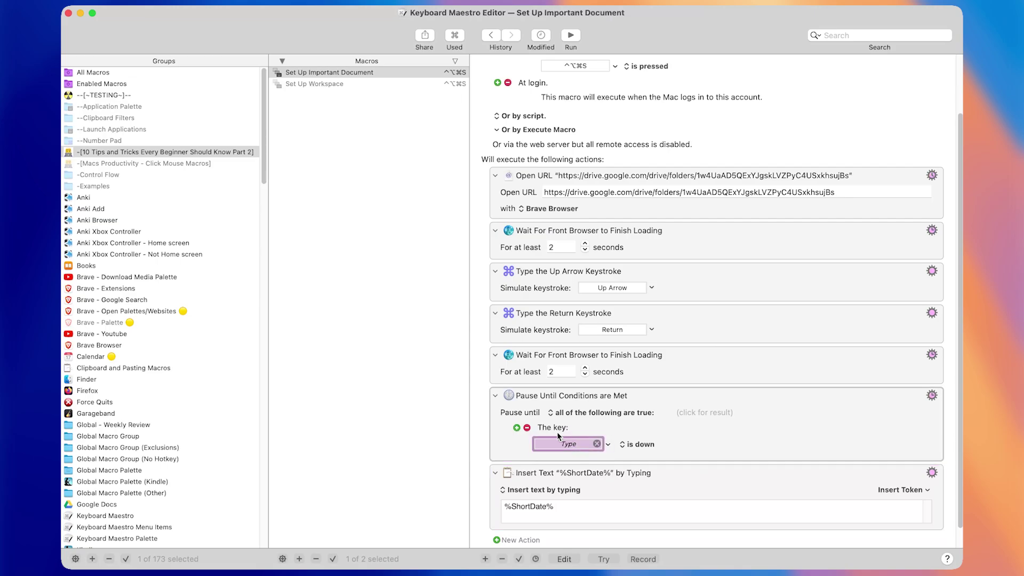
key("F3")
left_click(570, 453)
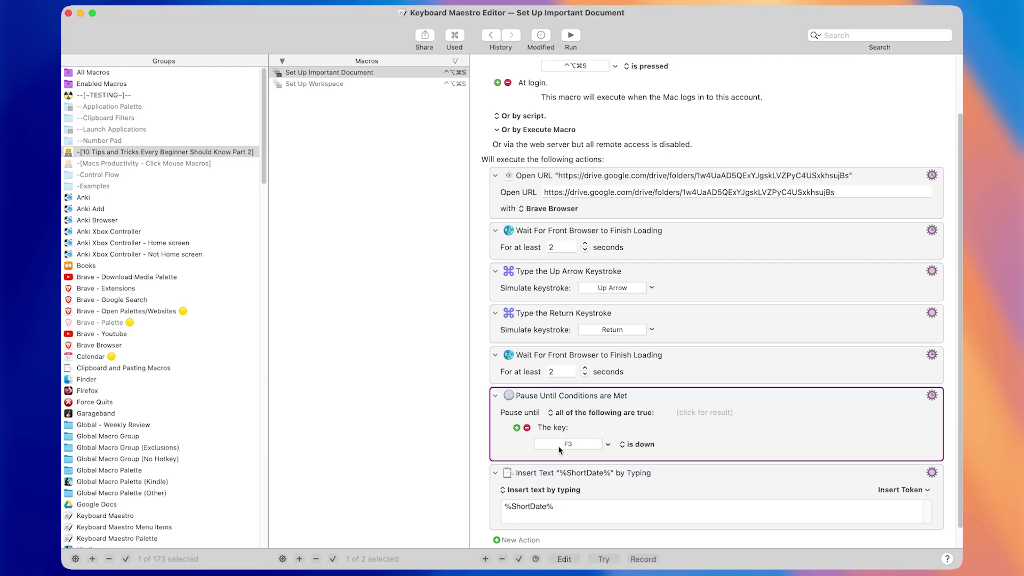
left_click(625, 475)
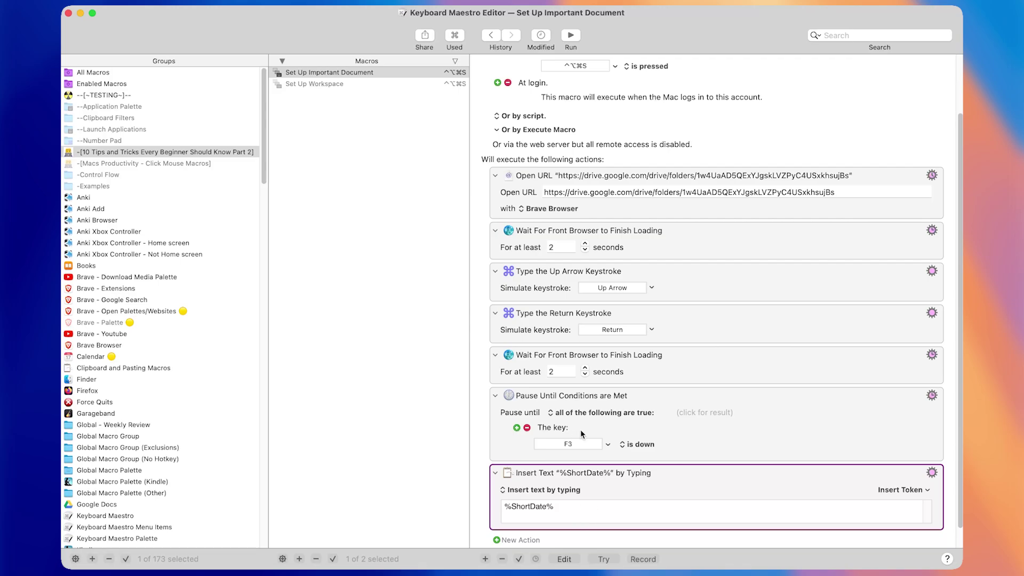
- Delete the second Wait For Front Browser to Finish Loading action and set the remaining one to at least 1 second
left_click(665, 356)
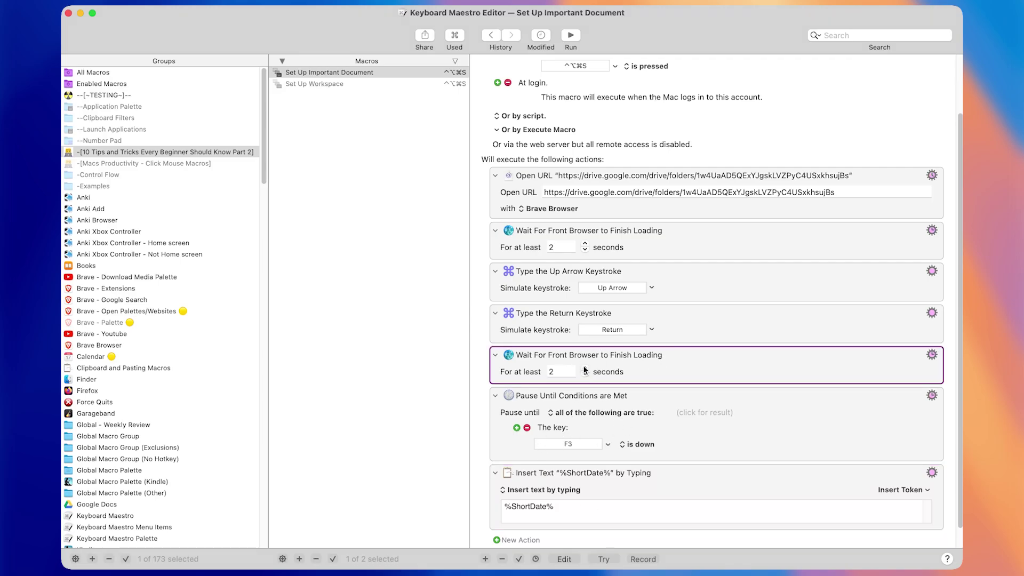
key("Delete")
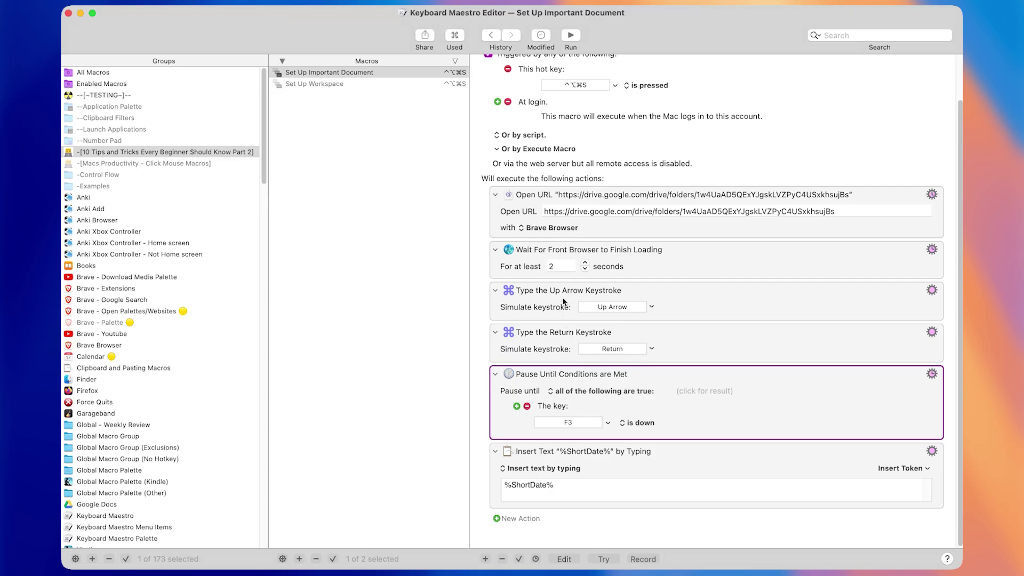
double_click(575, 267)
type("1")
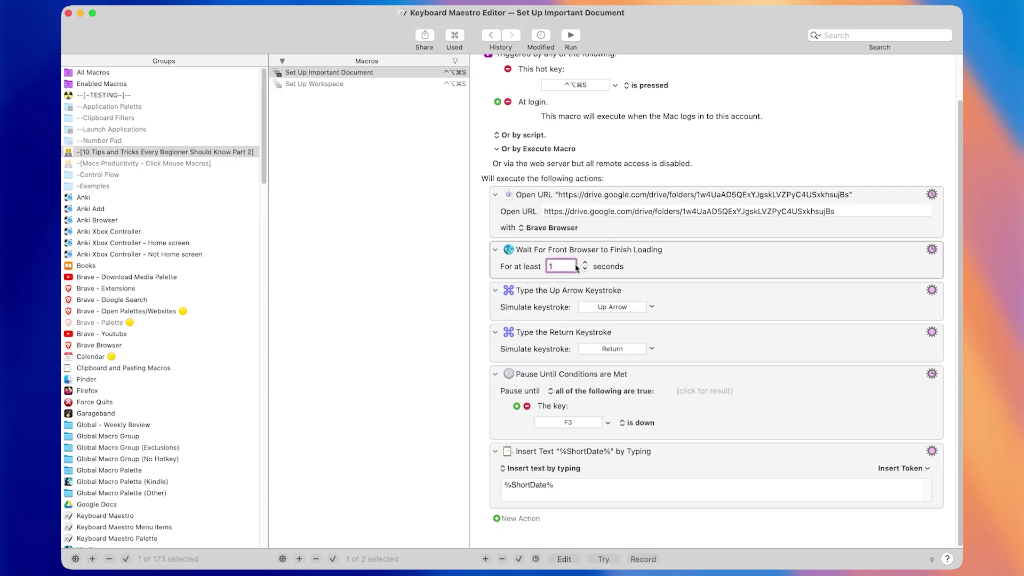
left_click(656, 269)
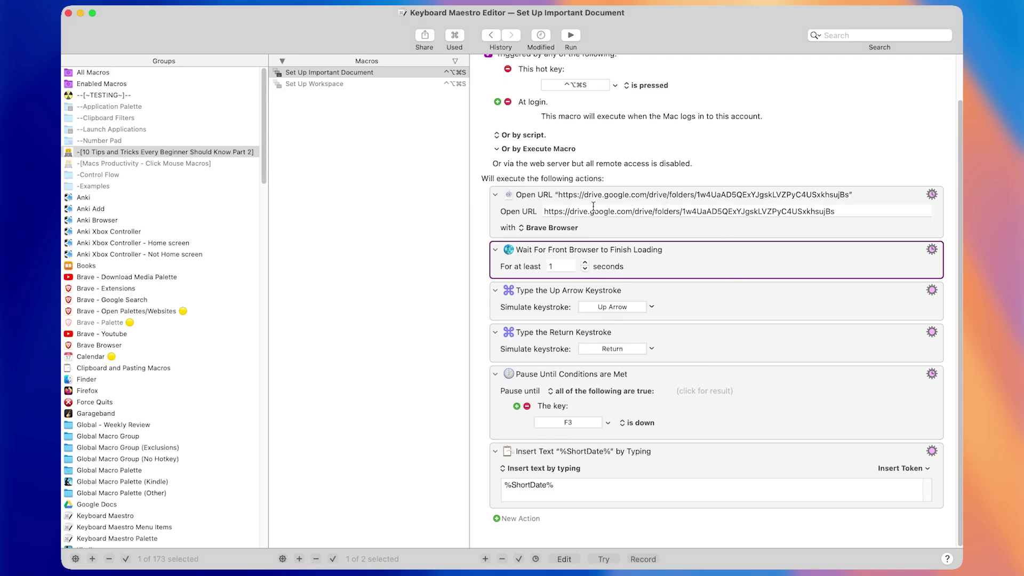
- Review the macro's actions in order, from Open URL through the Insert Text action with %ShortDate%
left_click(745, 359)
left_click(755, 234)
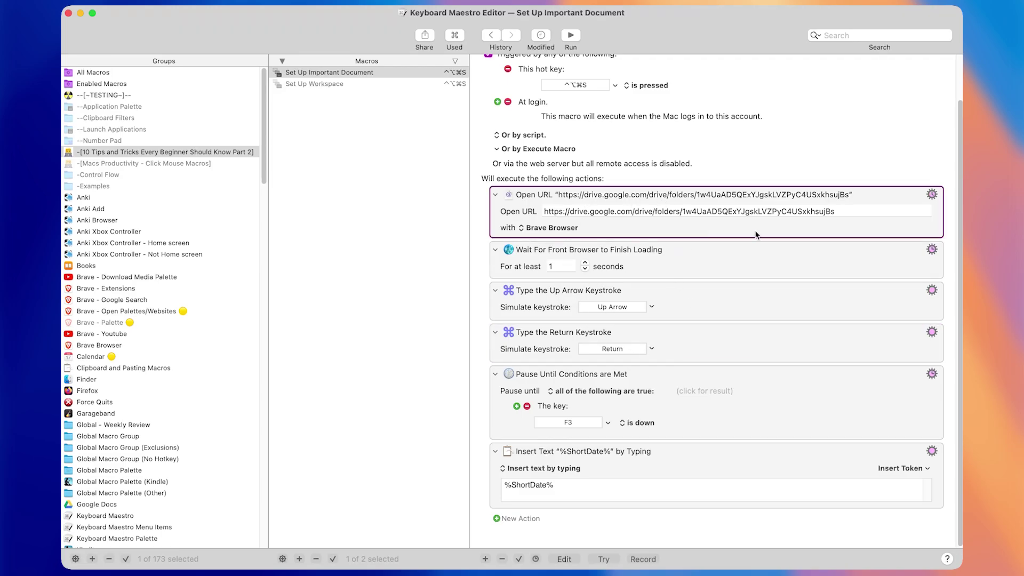
left_click(697, 258)
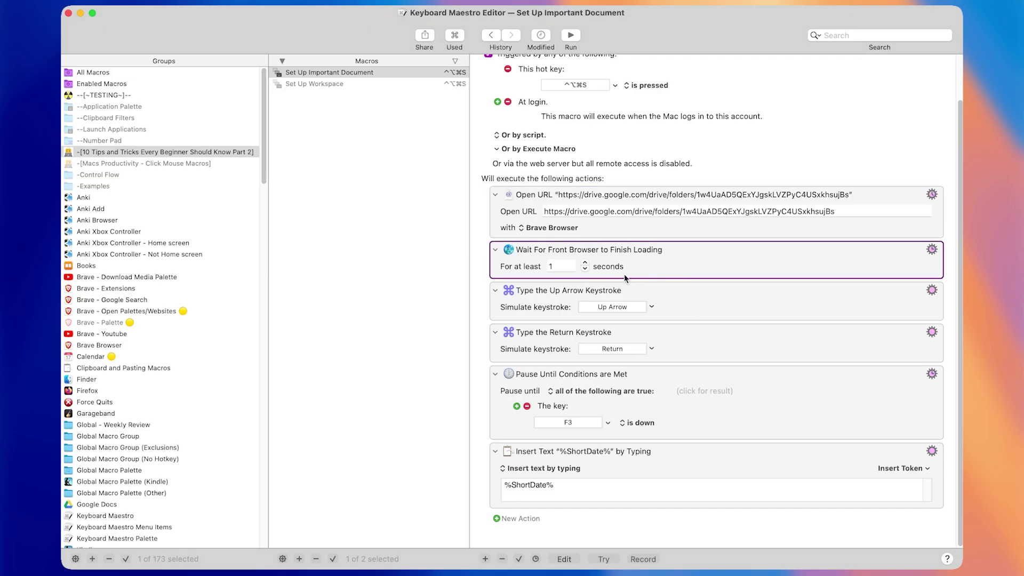
left_click(673, 314)
left_click(678, 343)
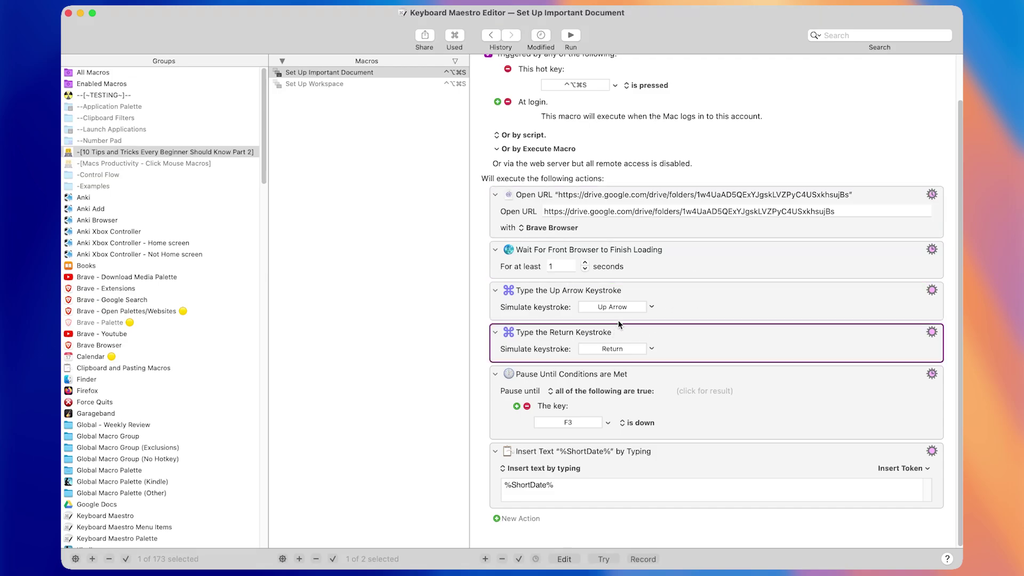
left_click(737, 416)
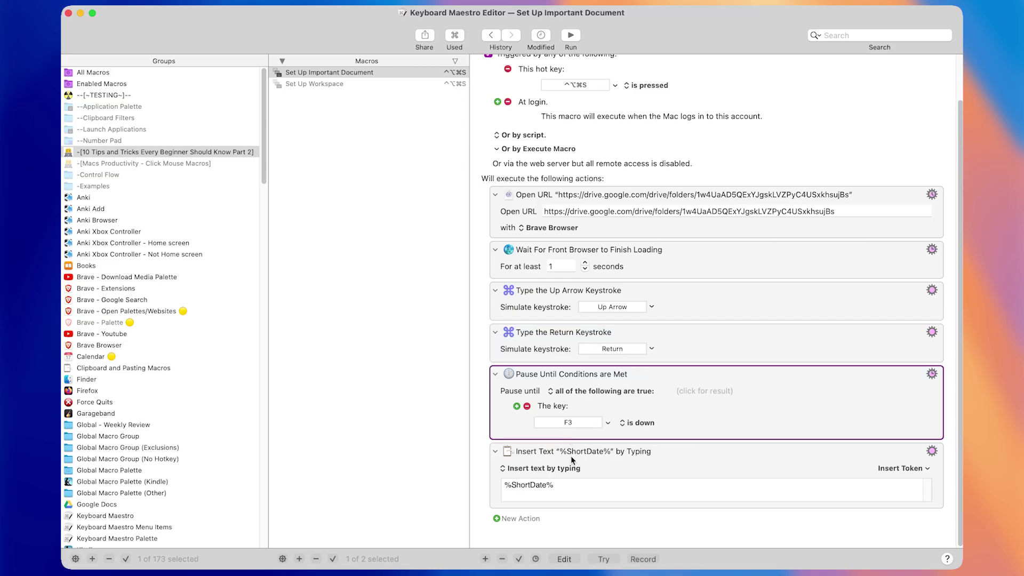
left_click_drag(555, 488, 491, 478)
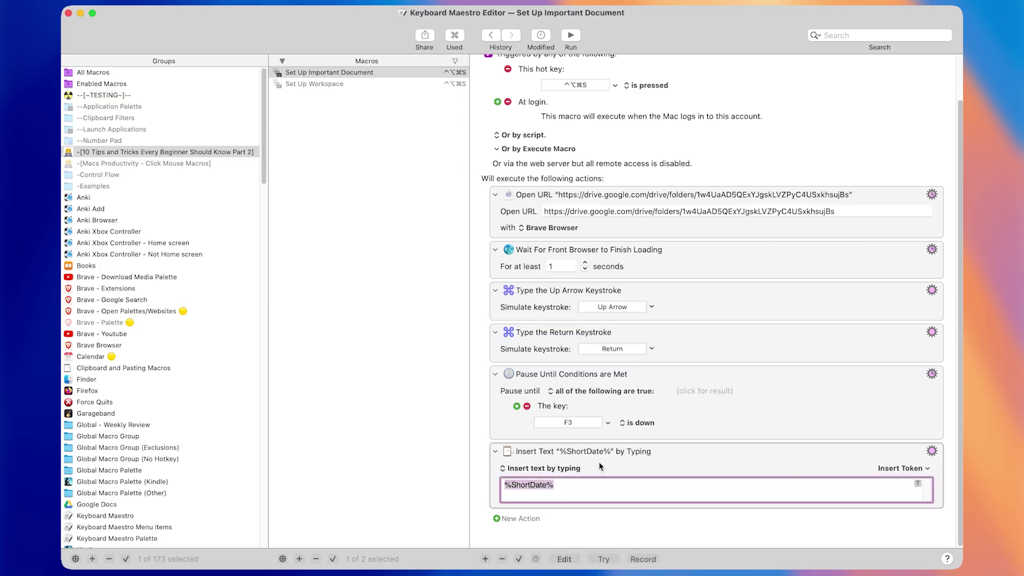
left_click(600, 462)
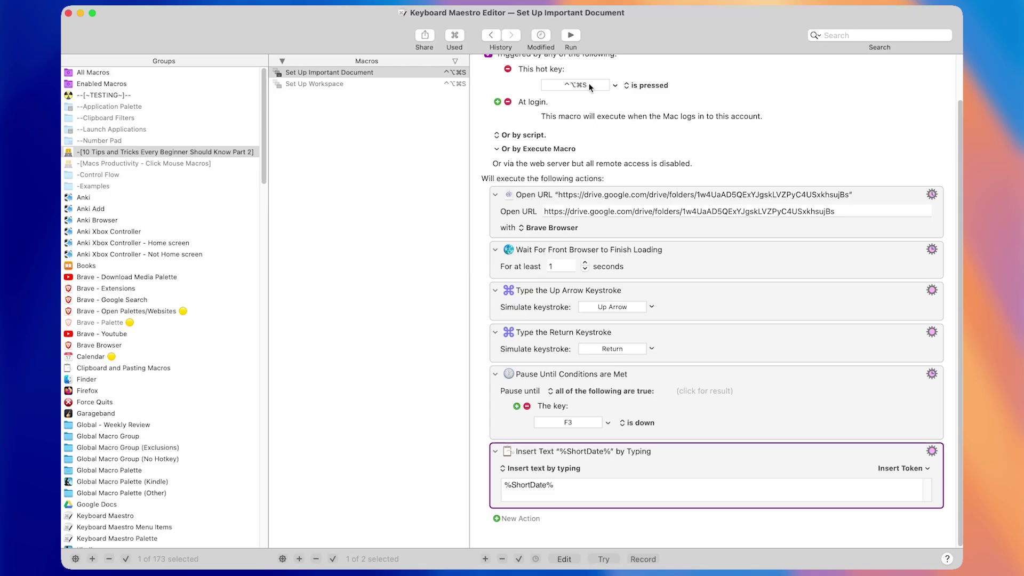
- Run the macro with its ⌃⌥⌘S hot key and write "Add some notes" above the June 15, 2025 entry in the opened document
key("ctrl+alt+super+s")
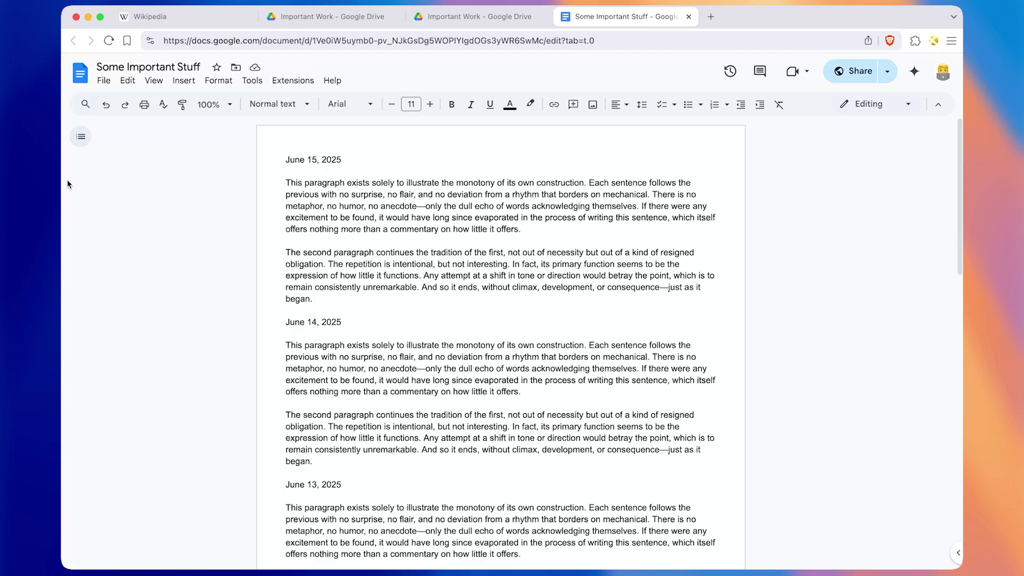
key("Return")
key("Up")
key("super+plus")
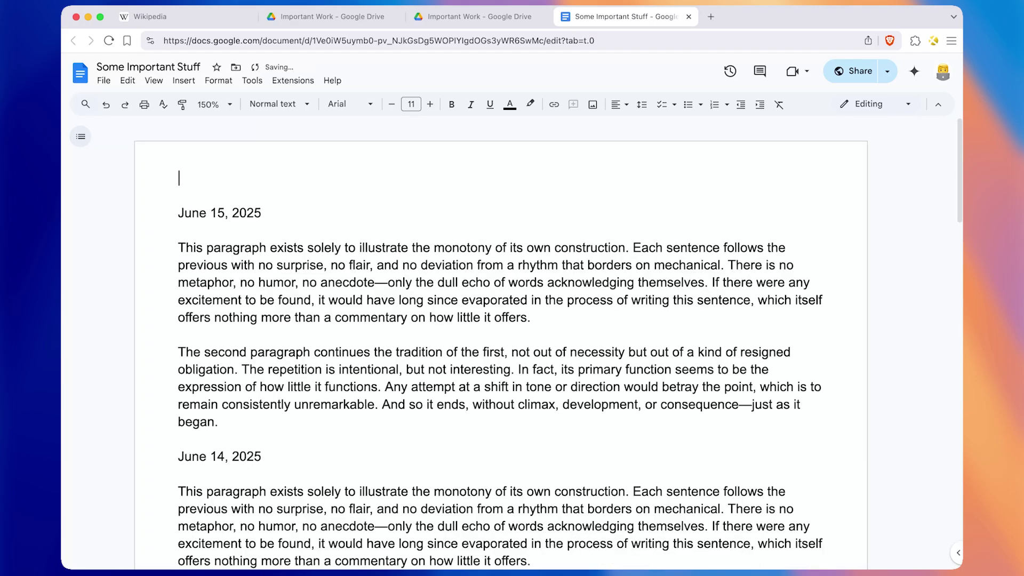
type("Add some notes")
- Make room above "Add some notes" and insert the date June 16, 2025 at the start of the document
key("super+Left")
key("Return")
key("Up")
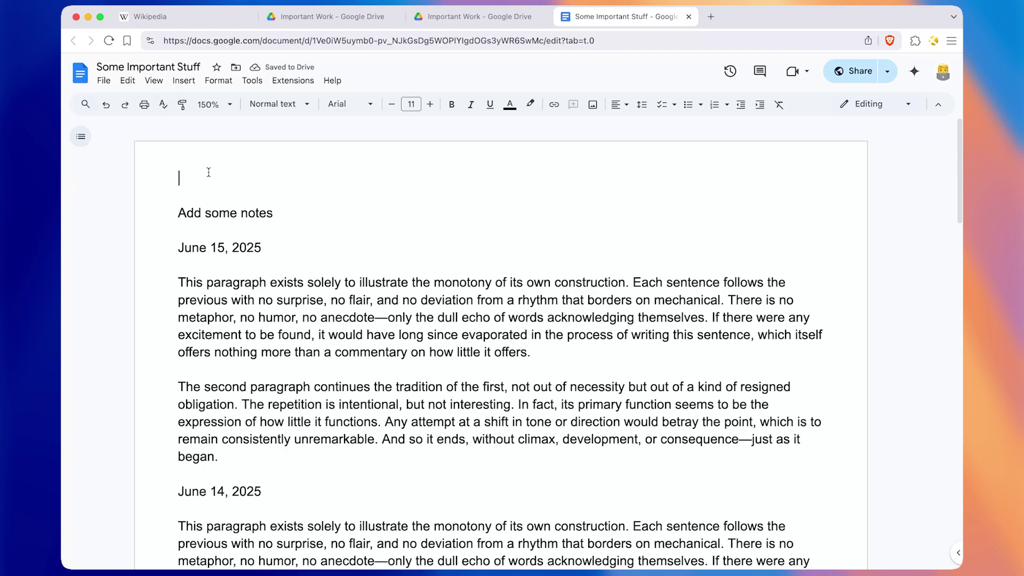
type("June 16, 2025")
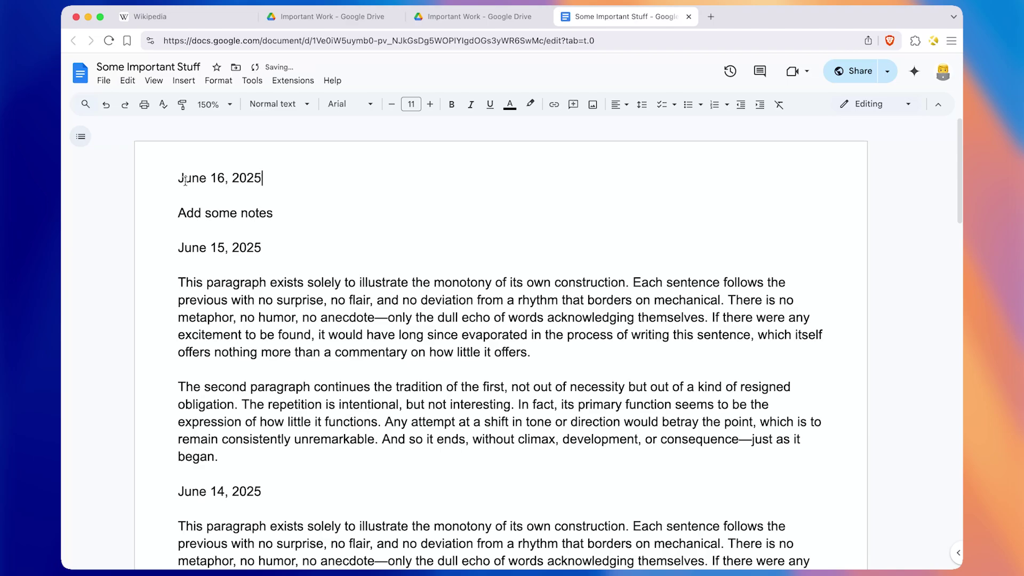
left_click_drag(178, 179, 165, 153)
left_click(309, 193)
left_click(162, 150)
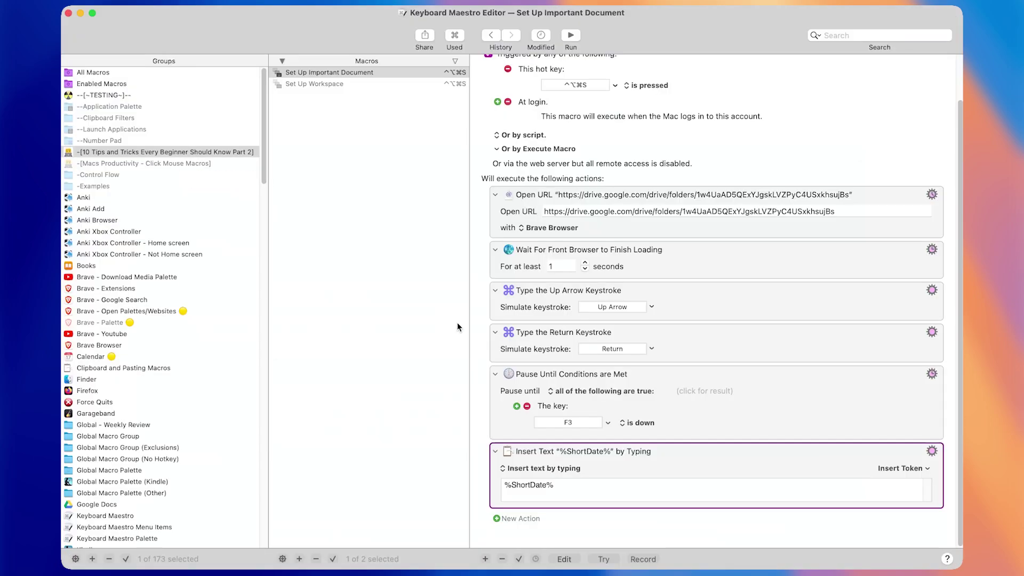
left_click(709, 404)
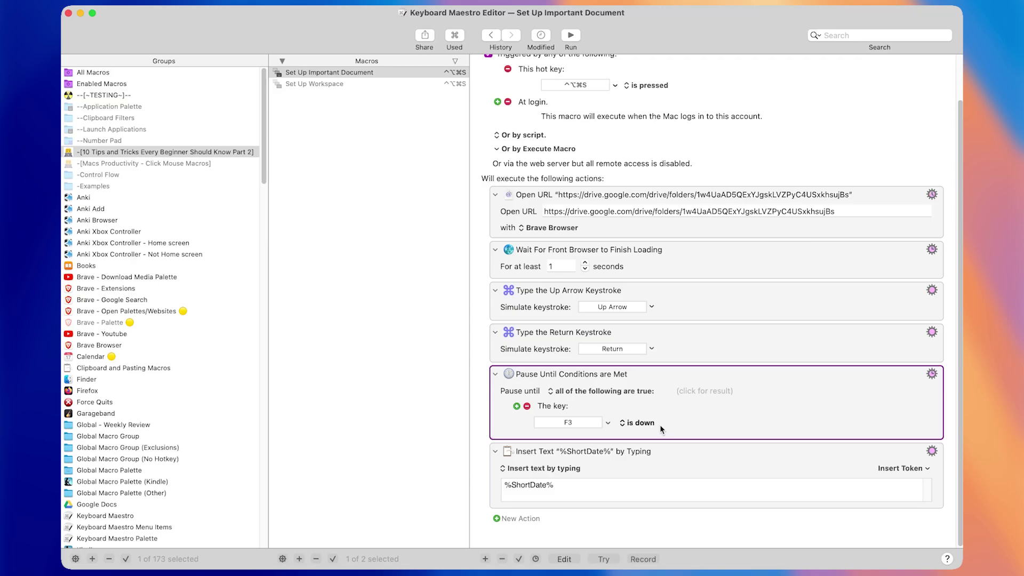
left_click(693, 473)
left_click_drag(611, 485, 448, 476)
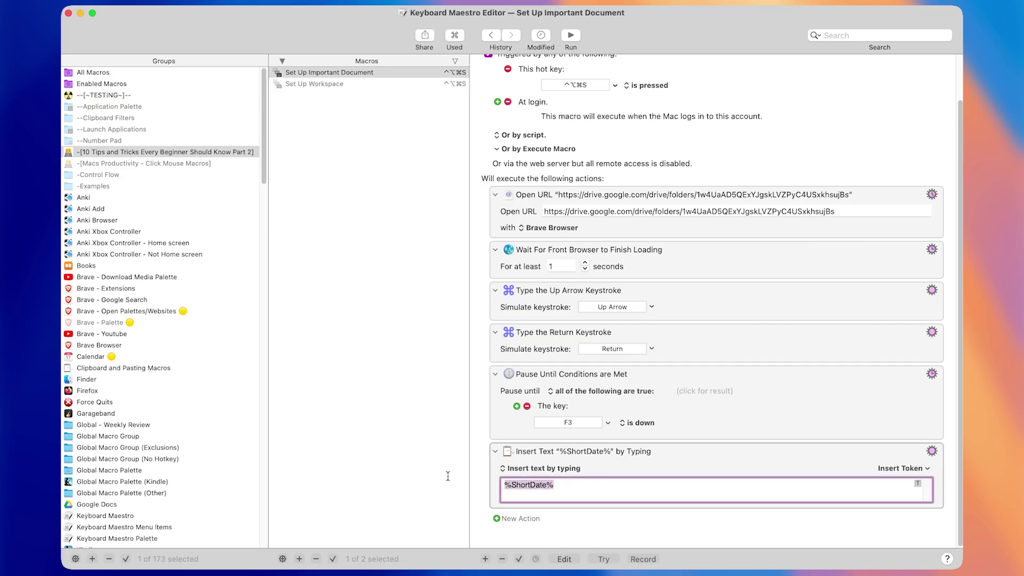
left_click(704, 457)
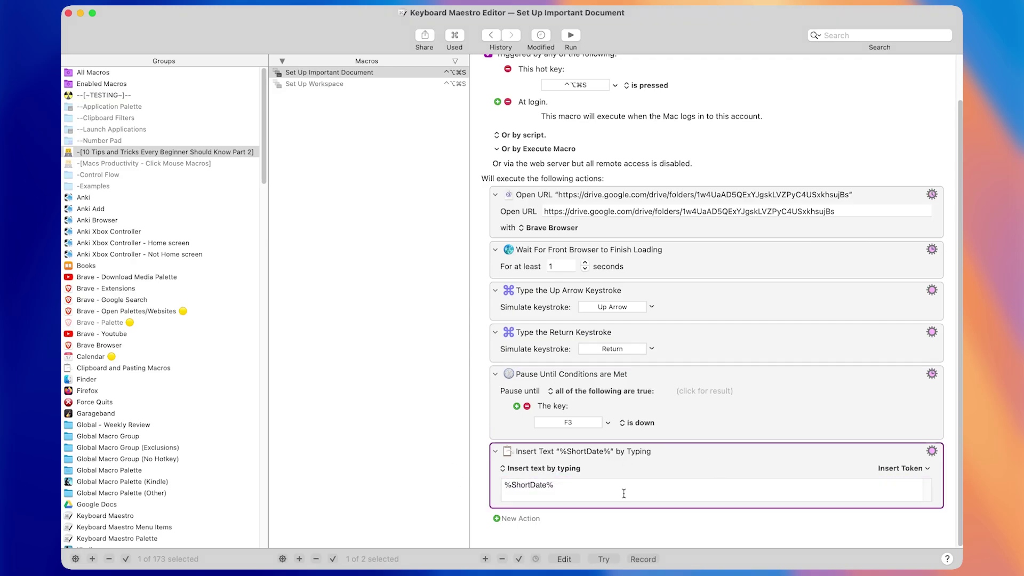
- Set the Pause Until action's timeout to 1 minute
right_click(715, 415)
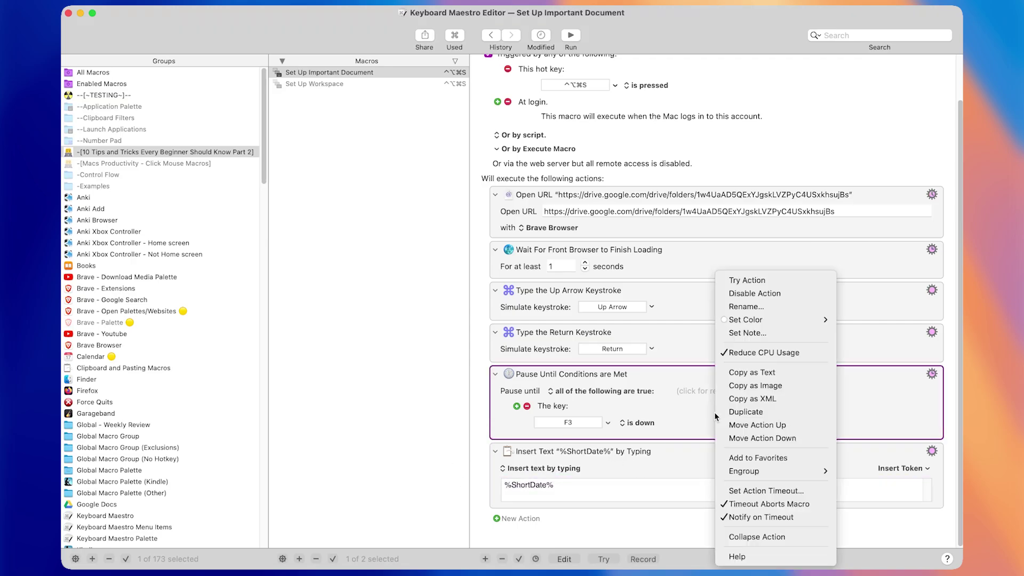
left_click(739, 492)
type("1")
left_click(586, 266)
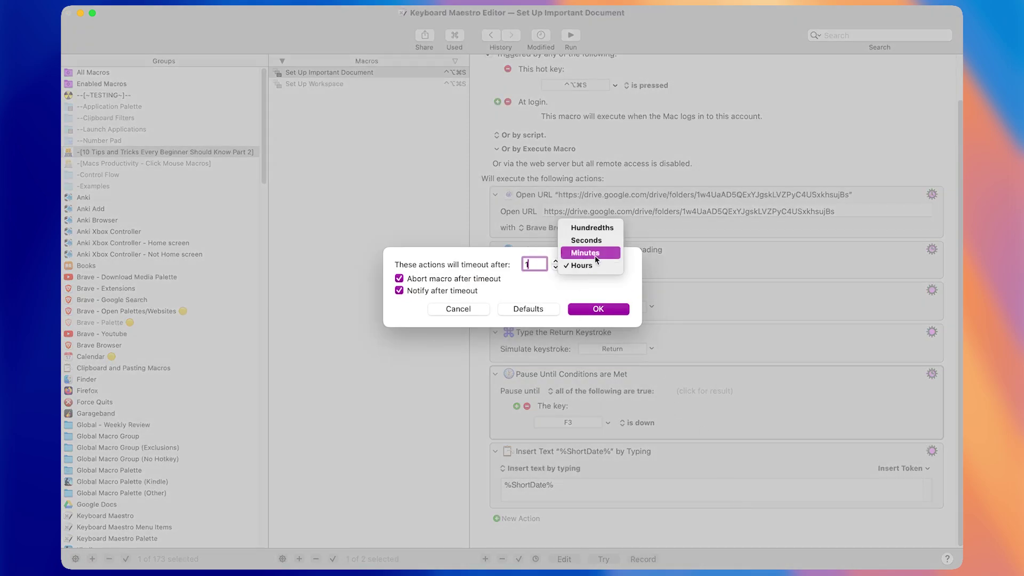
left_click(593, 254)
left_click(588, 309)
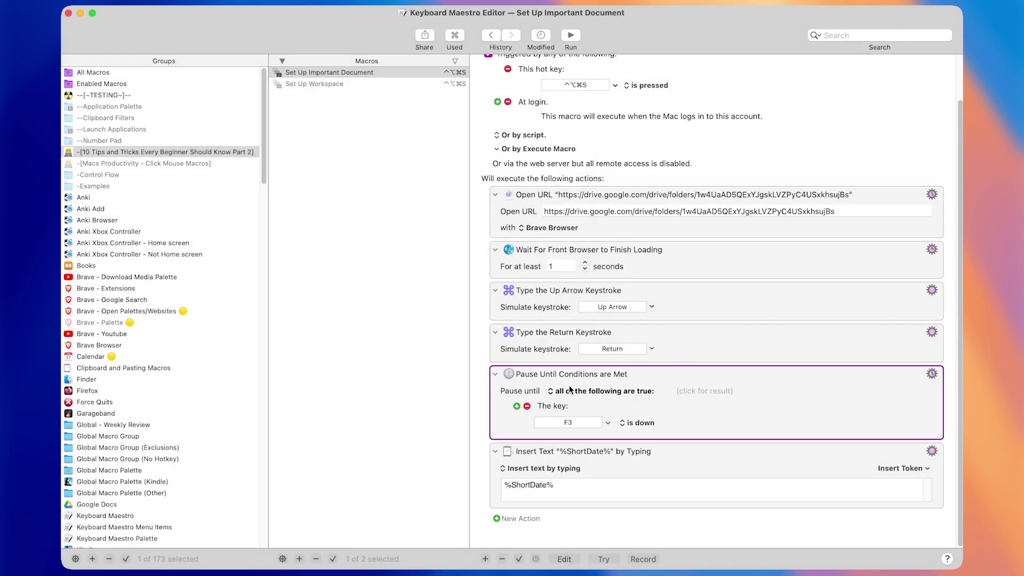
left_click(647, 467)
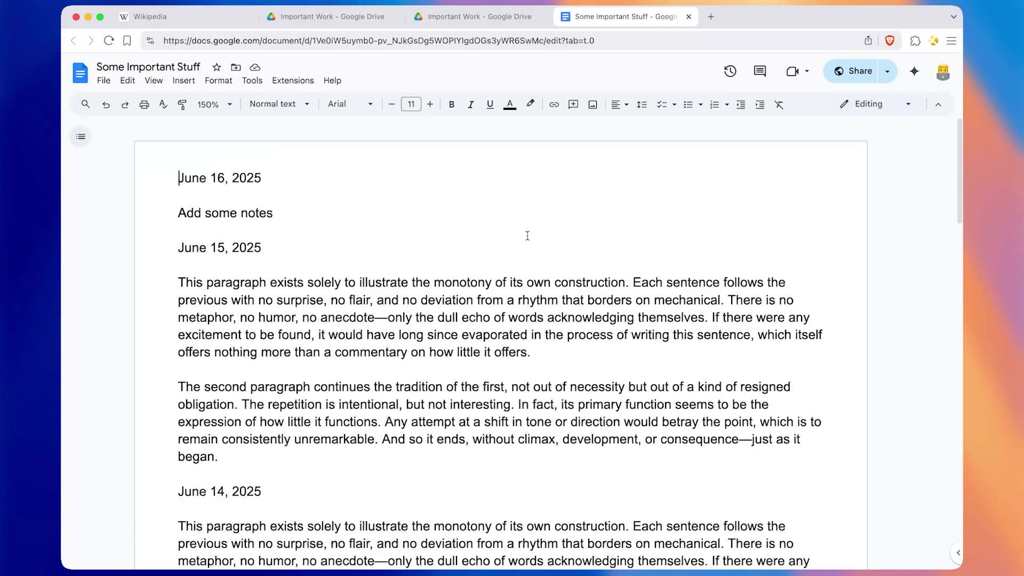
- Switch to the browser and look over the document's June 16, 2025 entry and the Important Work folder in Google Drive
key("End")
key("shift+Home")
key("Down")
key("Down")
key("End")
key("shift+Right")
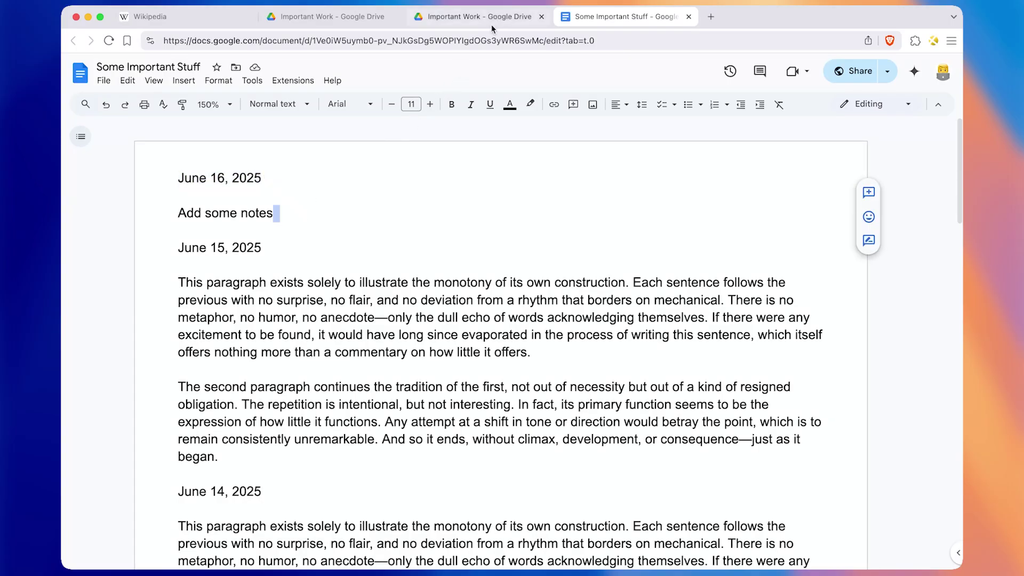
left_click(490, 24)
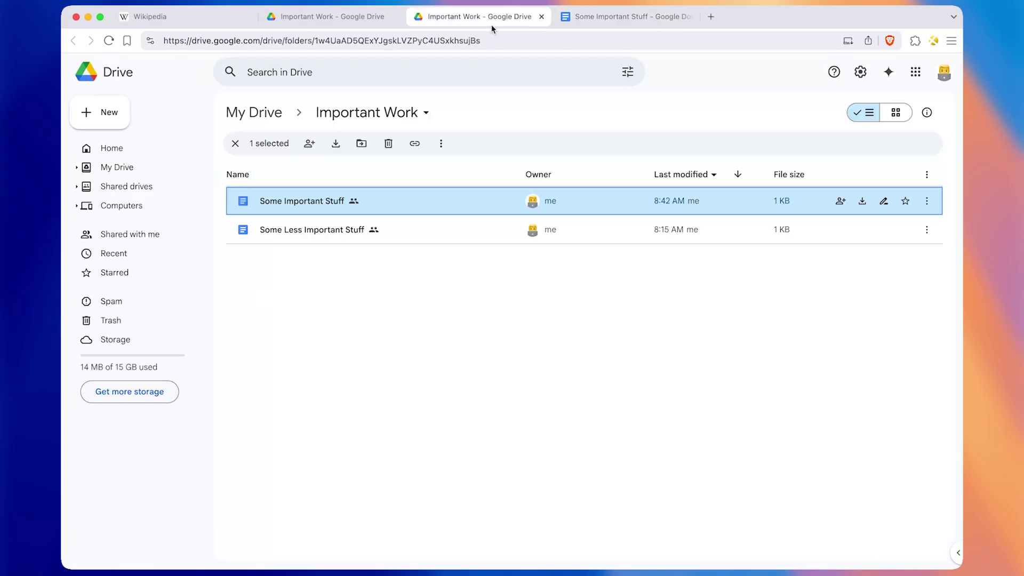
left_click(575, 26)
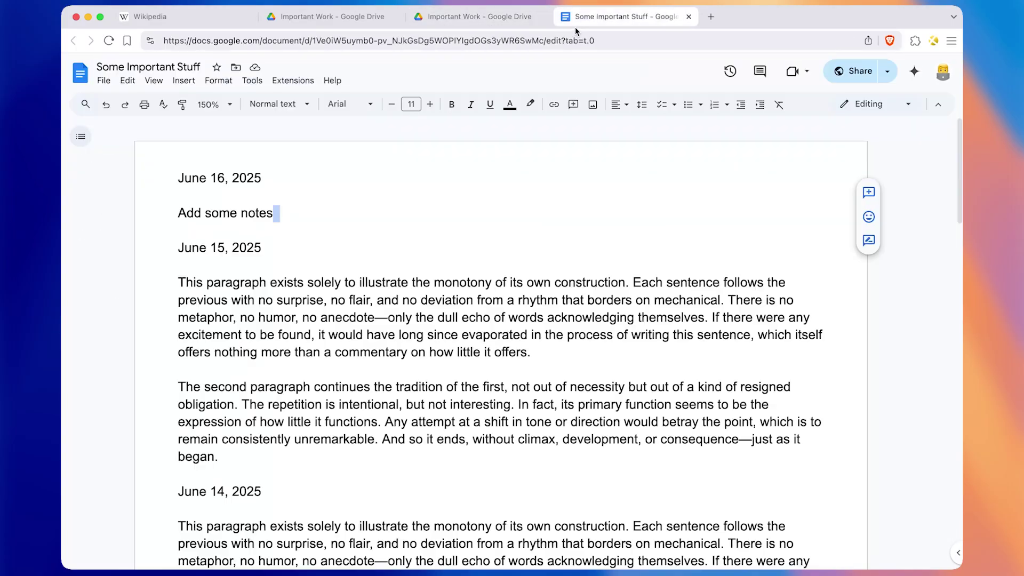
left_click(169, 191)
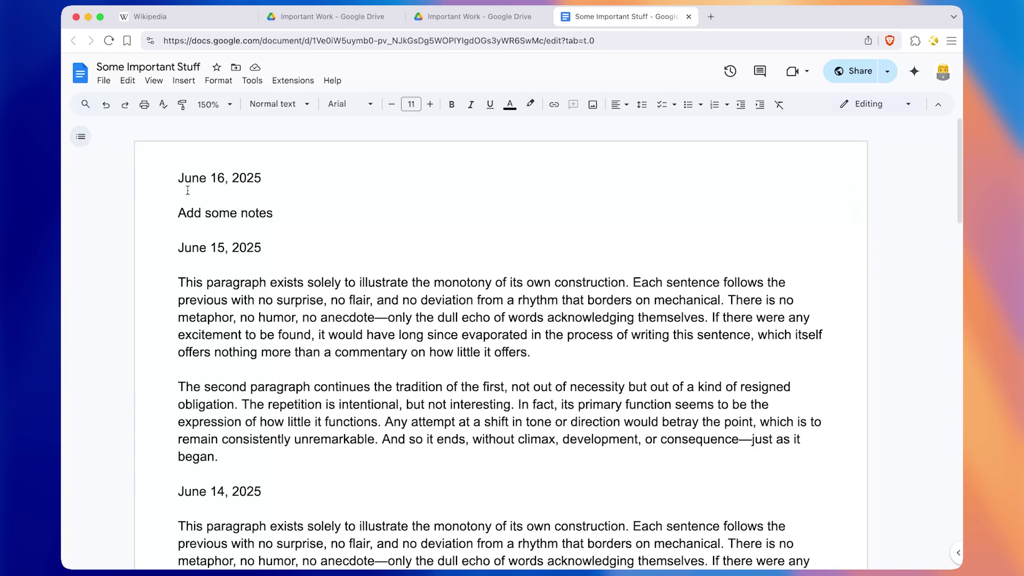
left_click_drag(160, 151, 282, 214)
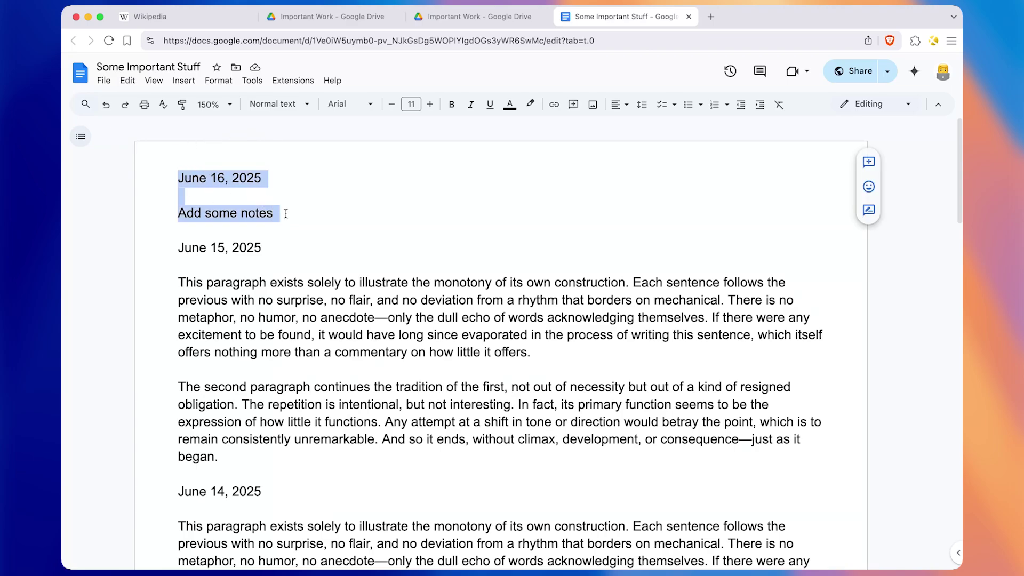
- Switch to Keyboard Maestro and run the macro again with its ⌃⌥⌘S hot key
key("super+Tab")
left_click(763, 415)
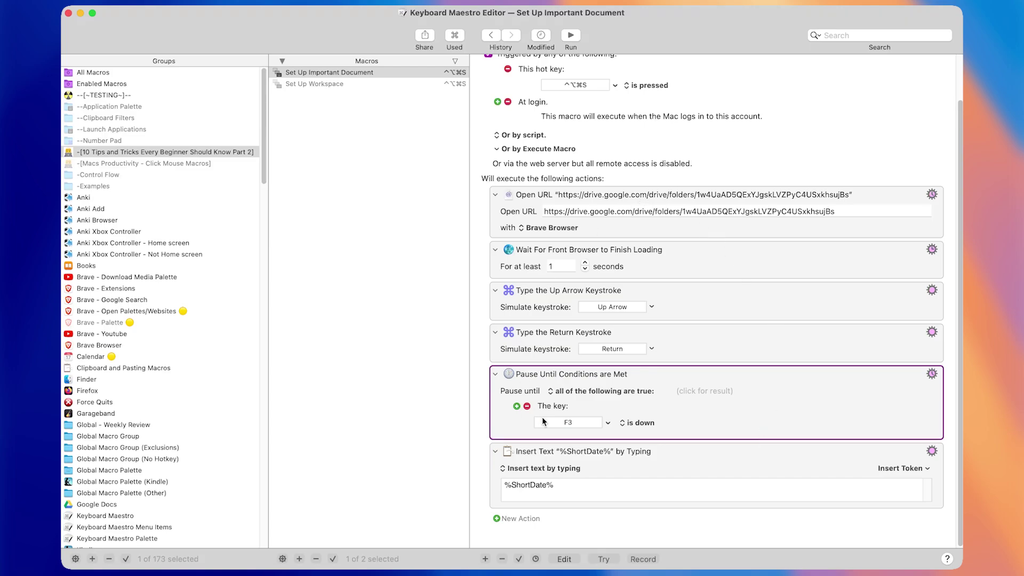
key("ctrl+alt+super+s")
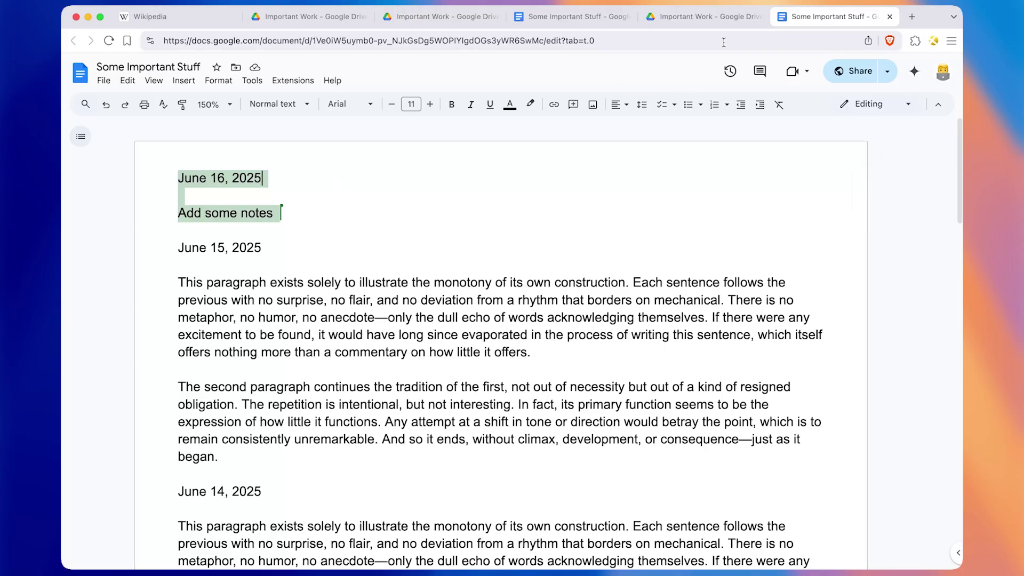
- Cancel the running Set Up Important Document macro through the Keyboard Maestro engine's Cancel options
mouse_move(714, 1)
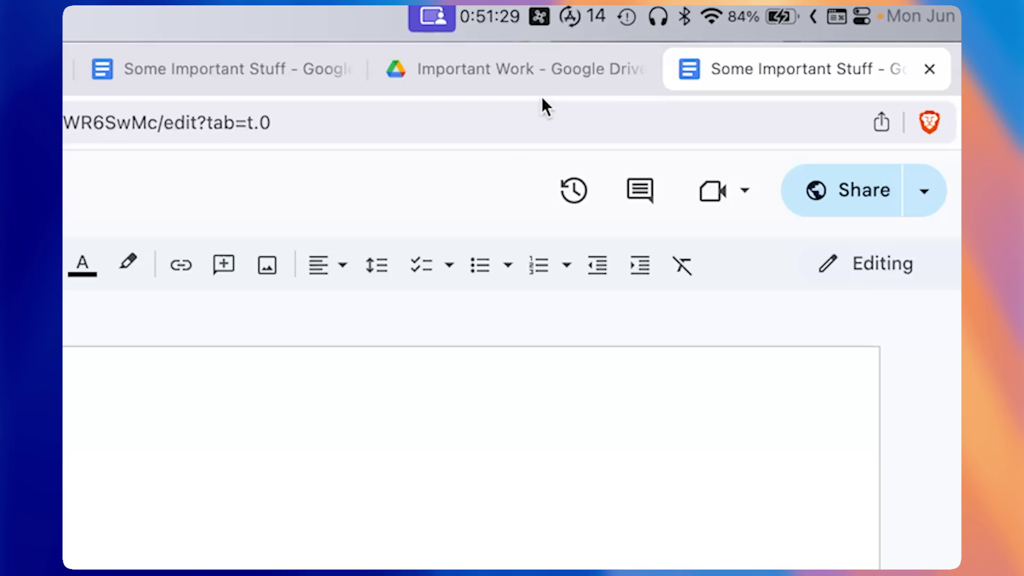
left_click(540, 17)
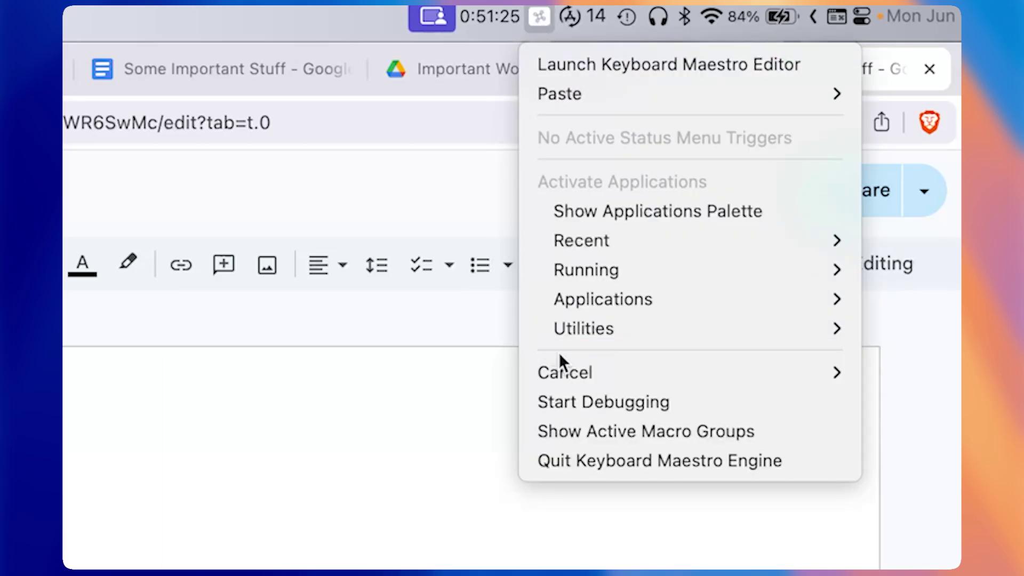
mouse_move(565, 372)
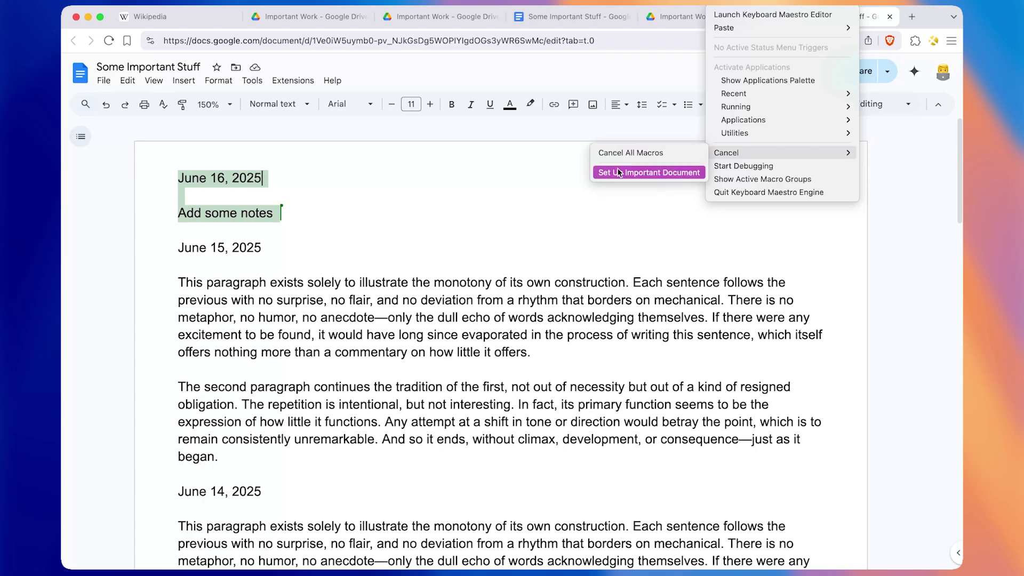
left_click(657, 173)
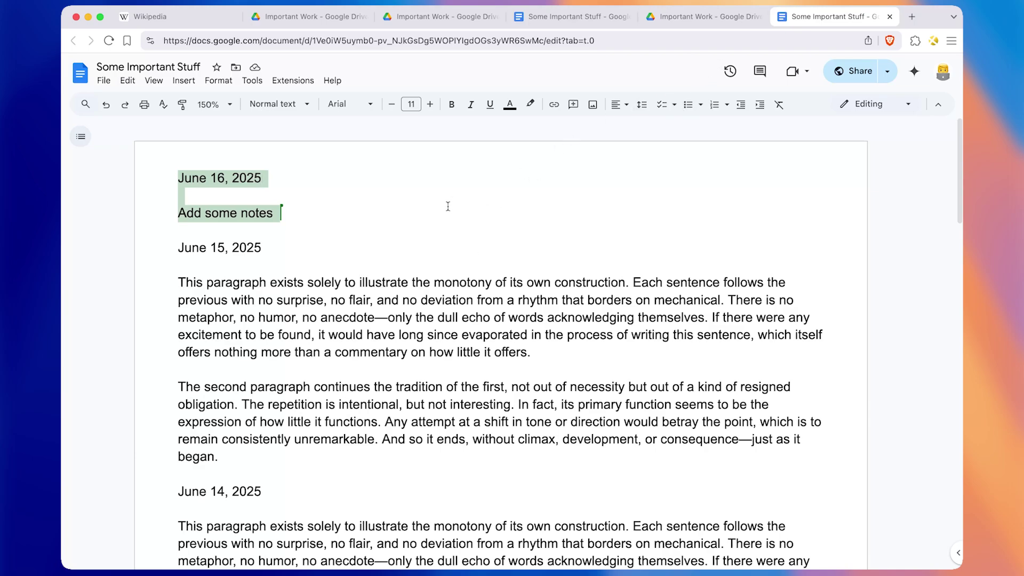
- Switch to Keyboard Maestro and create a macro named "Cancel All Macros" with the ⌃⌥0 hot key trigger
key("ctrl+w")
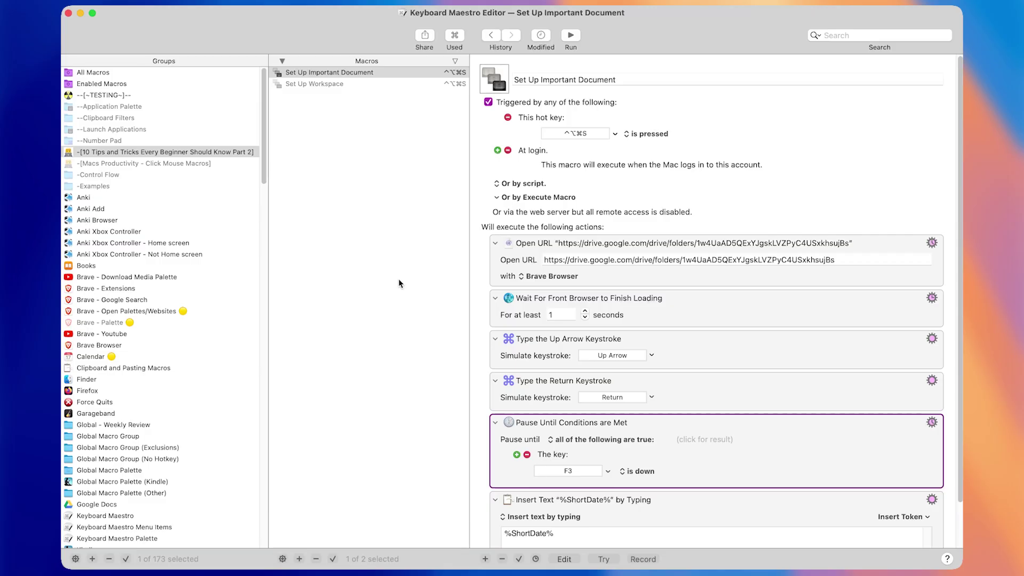
key("super+n")
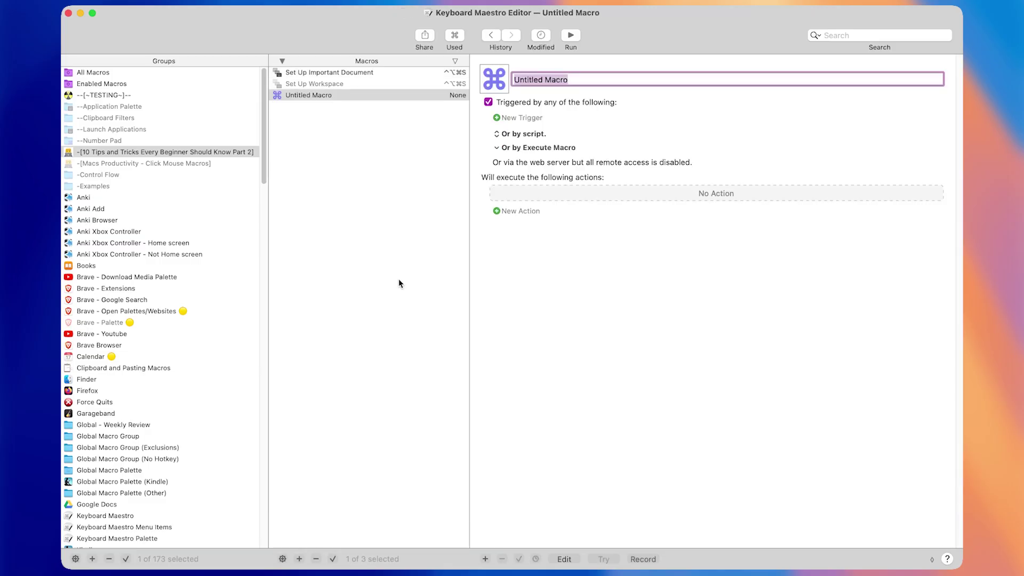
type("Cancel All Macros")
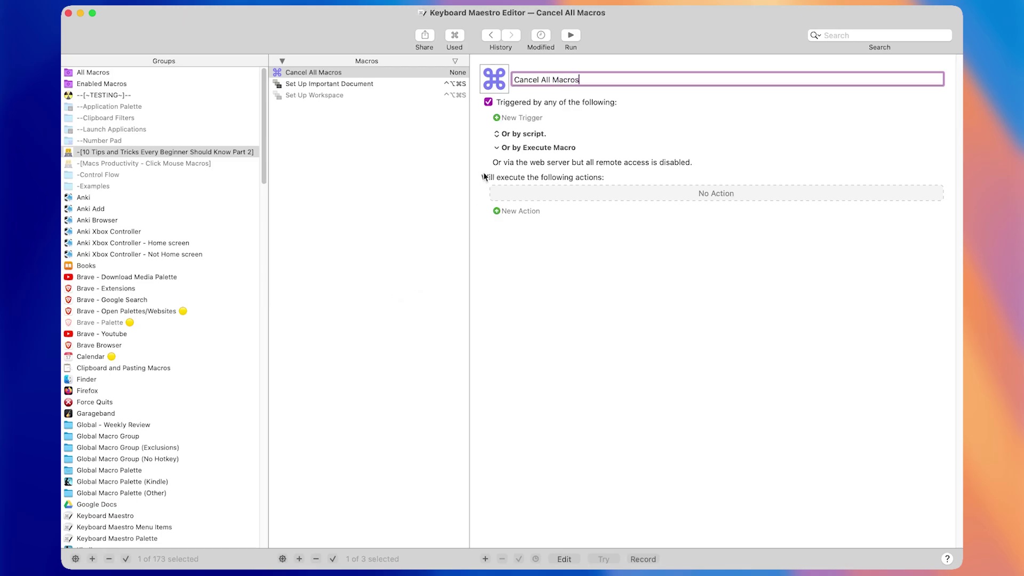
left_click(529, 118)
left_click(531, 120)
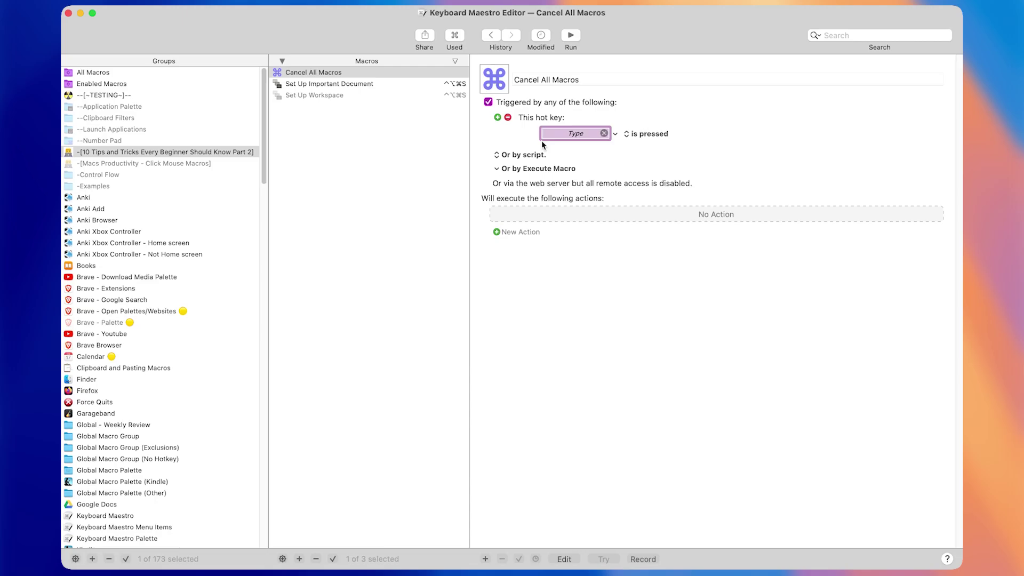
key("ctrl+alt+0")
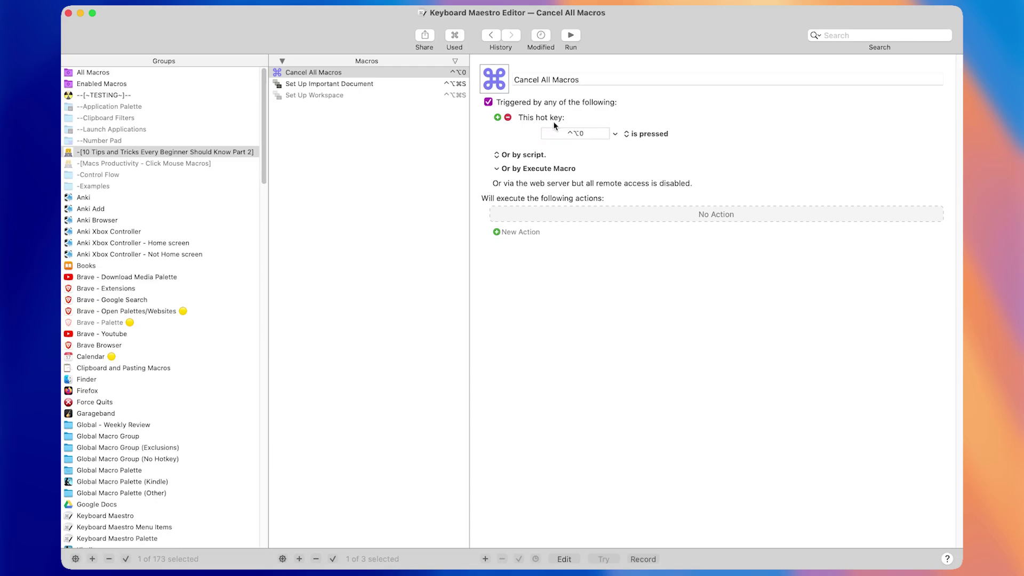
- Add a Cancel All Macros action to the Cancel All Macros macro
key("ctrl+super+a")
type("canc")
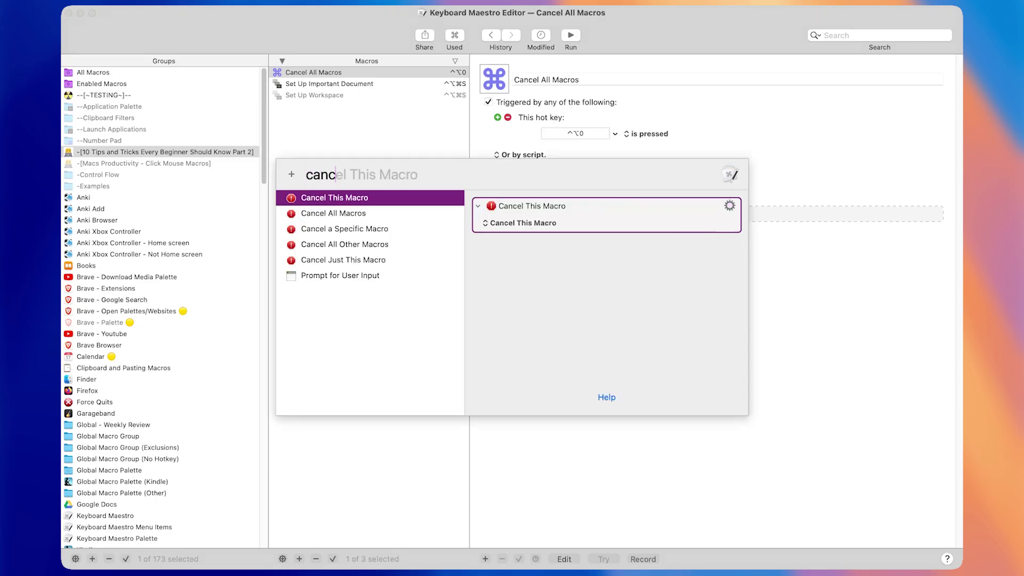
key("Down")
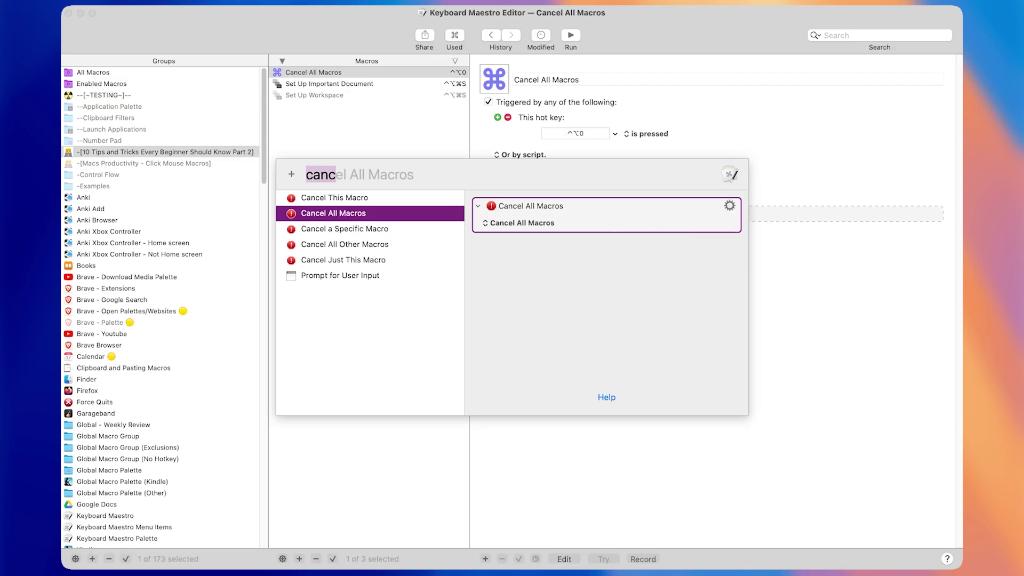
key("Return")
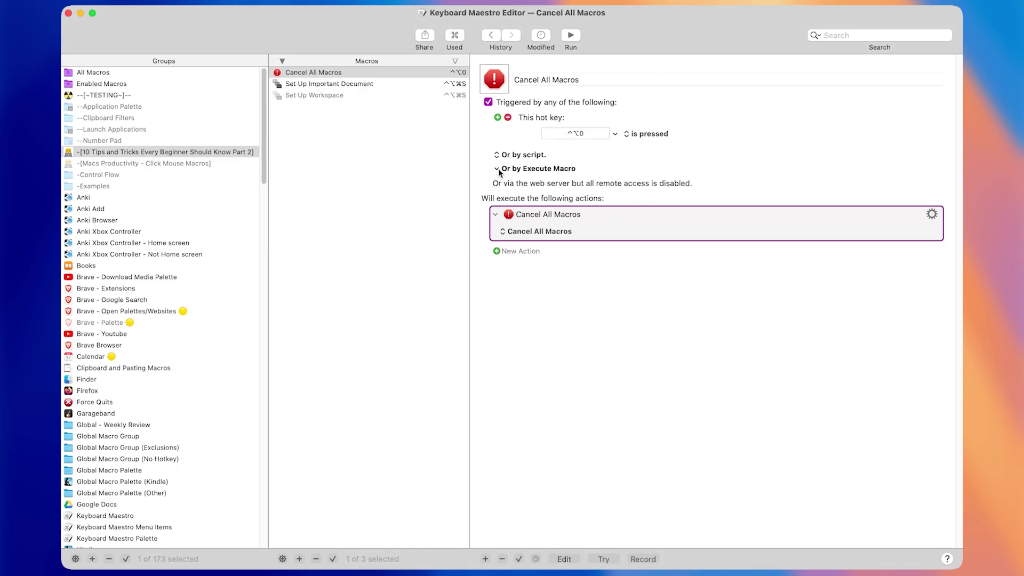
- Review the triggers and actions of the Set Up Important Document and Cancel All Macros macros
left_click(462, 95)
left_click(461, 88)
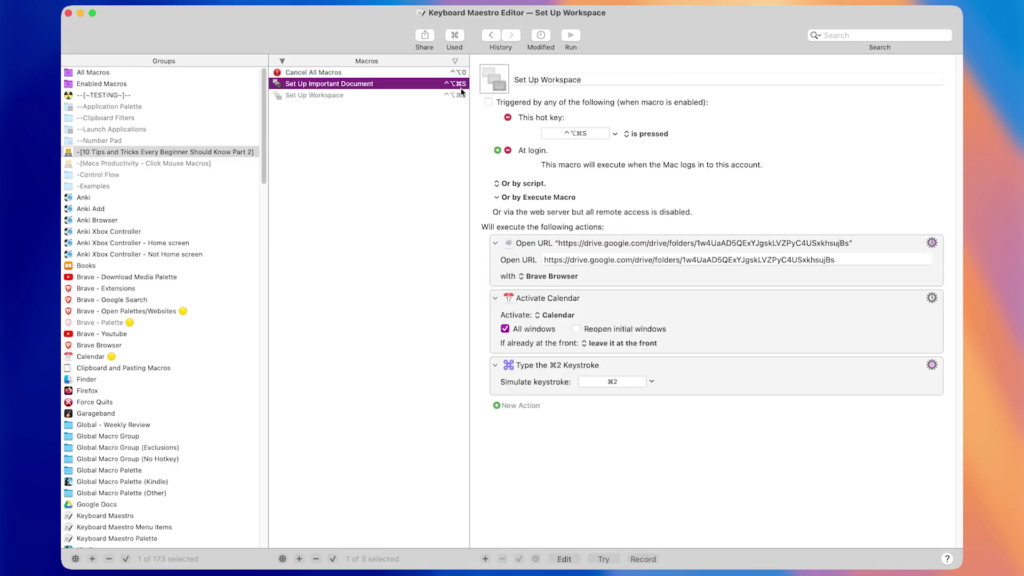
key("ctrl+alt+super+s")
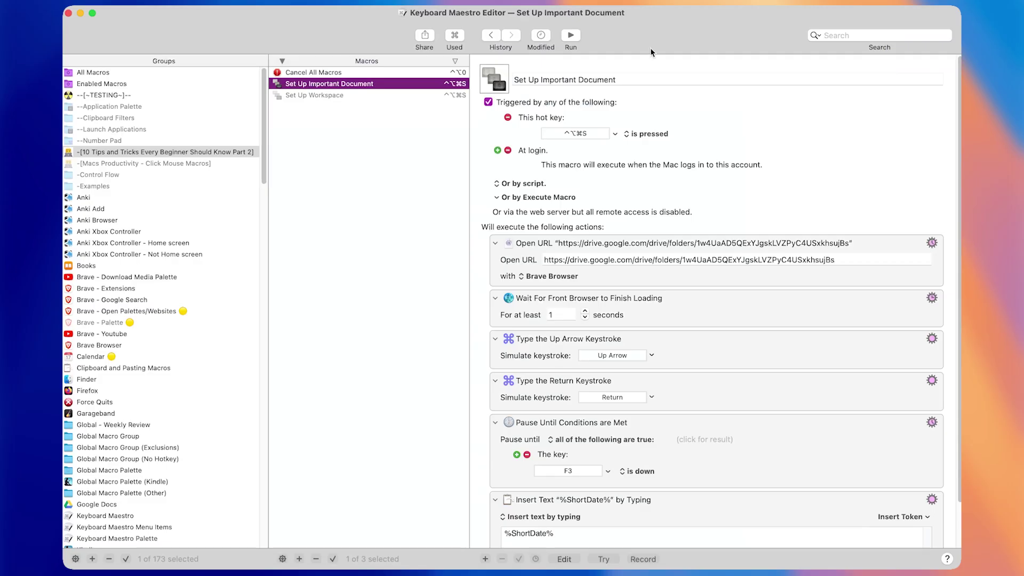
key("Up")
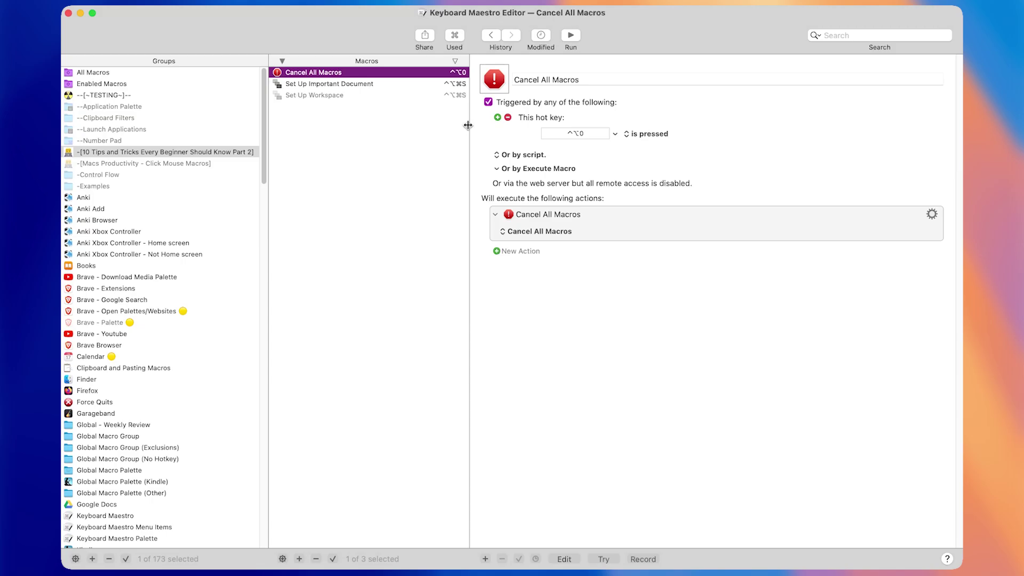
key("Down")
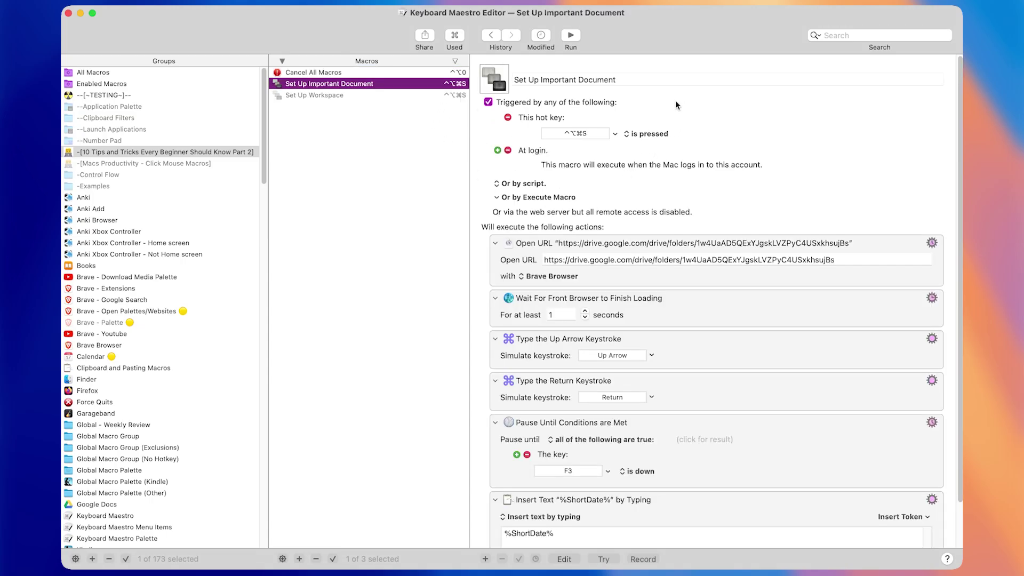
scroll(688, 137, "down", 3)
scroll(575, 143, "up", 3)
left_click(620, 276)
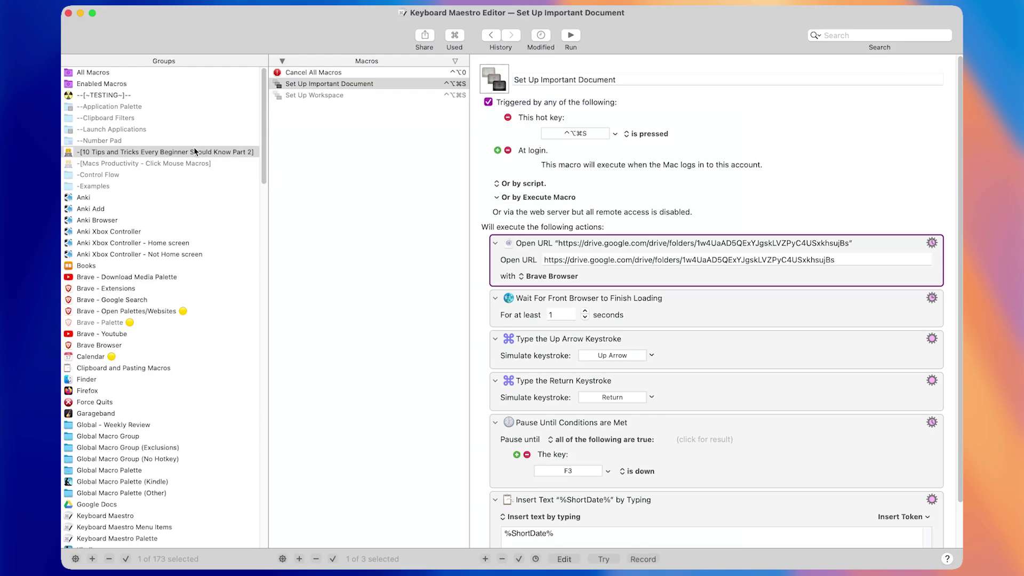
- Restrict the "10 Tips and Tricks Every Beginner Should Know Part 2" macro group to be available only in Brave Browser
left_click(194, 150)
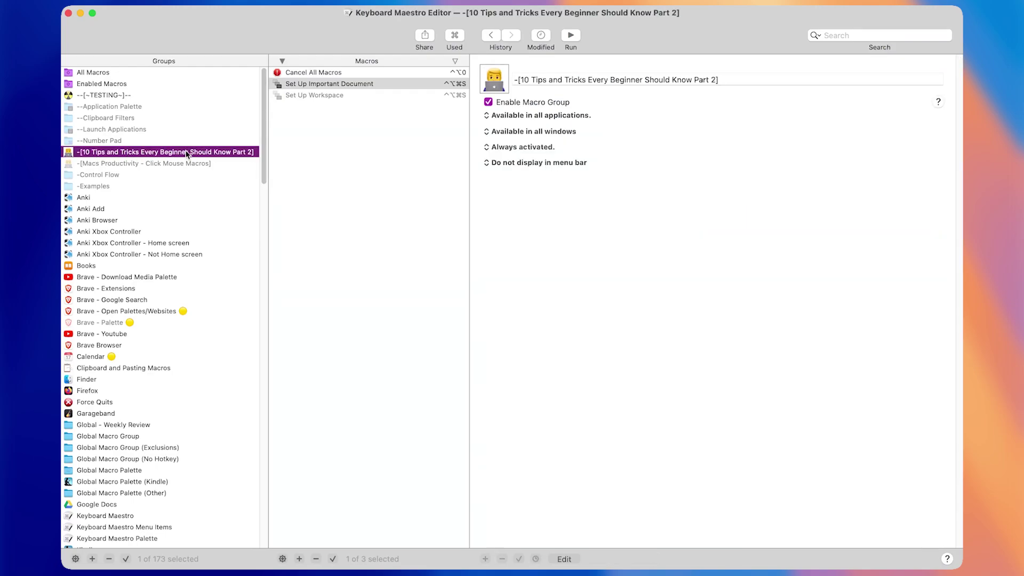
left_click(540, 116)
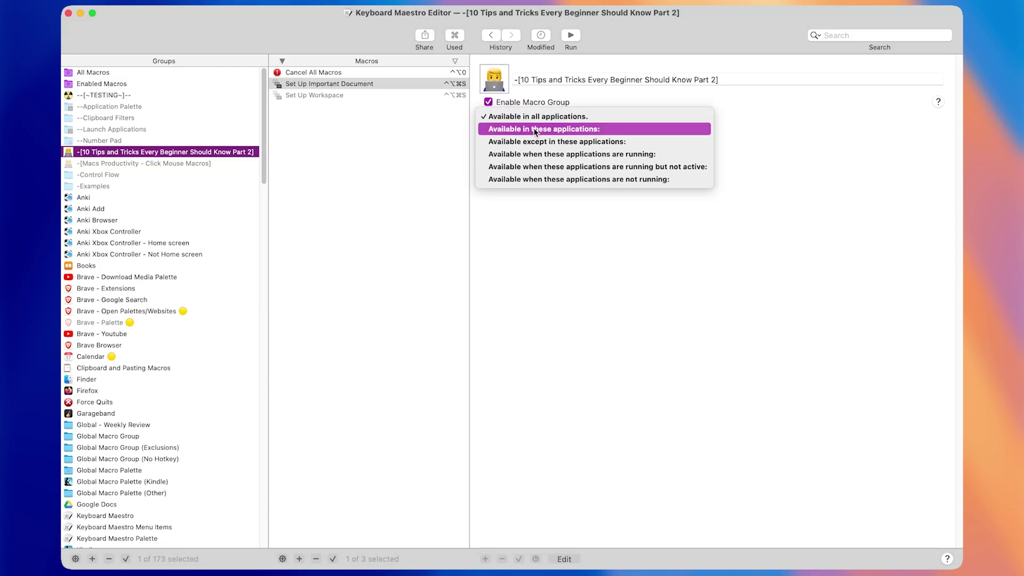
left_click(564, 129)
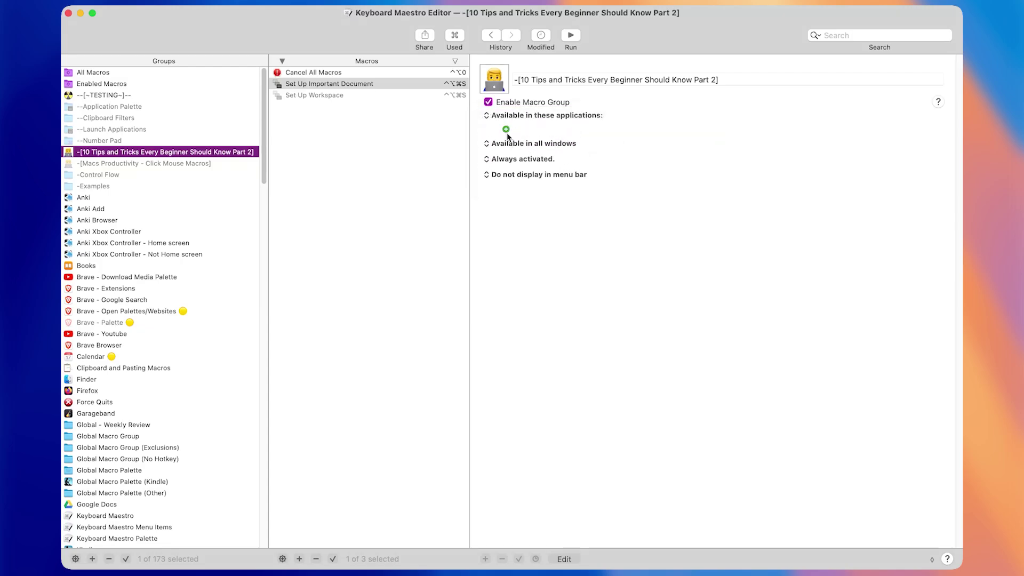
left_click(506, 131)
left_click(527, 122)
left_click(515, 130)
left_click(507, 130)
left_click(525, 105)
- Check how the group's application restriction applies to the triggers of its macros, and return to the group's settings
left_click(316, 73)
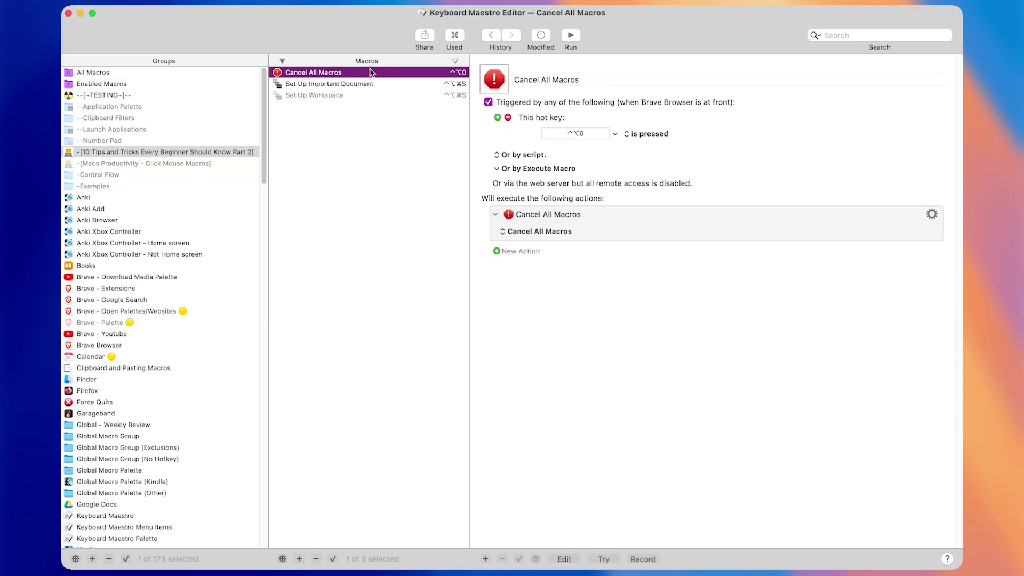
left_click_drag(379, 73, 337, 330)
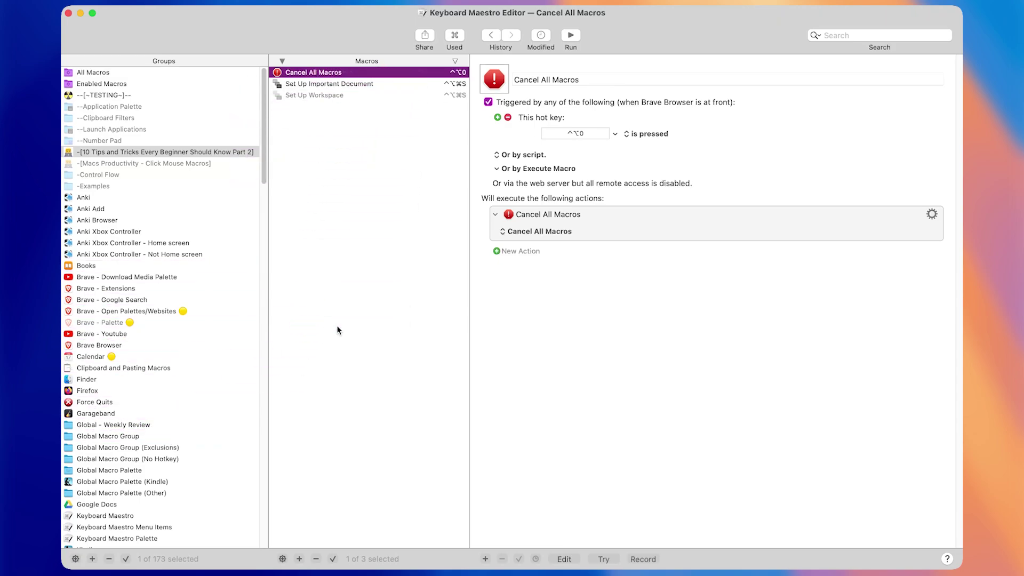
left_click(326, 93)
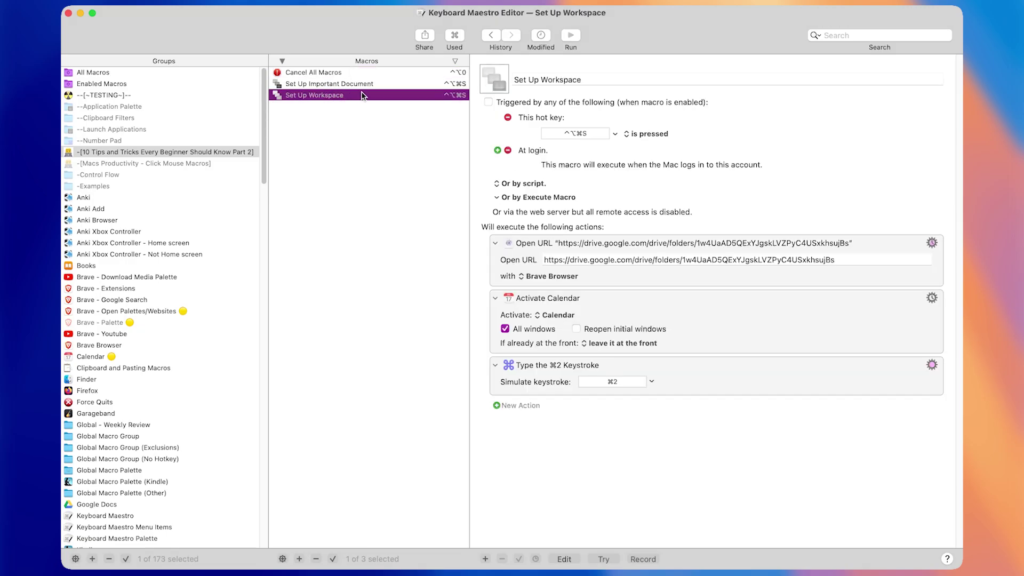
left_click(378, 87)
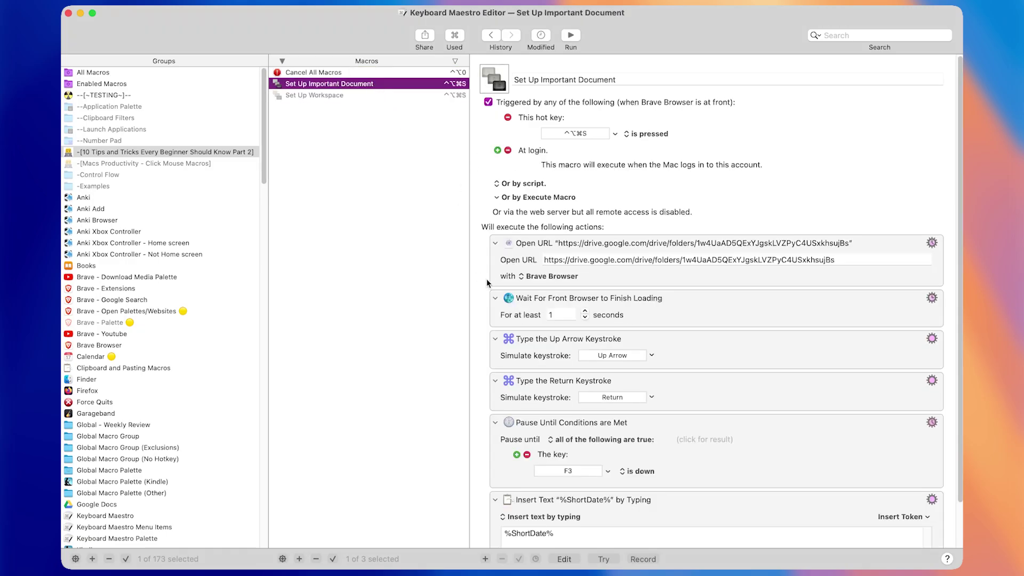
left_click(243, 154)
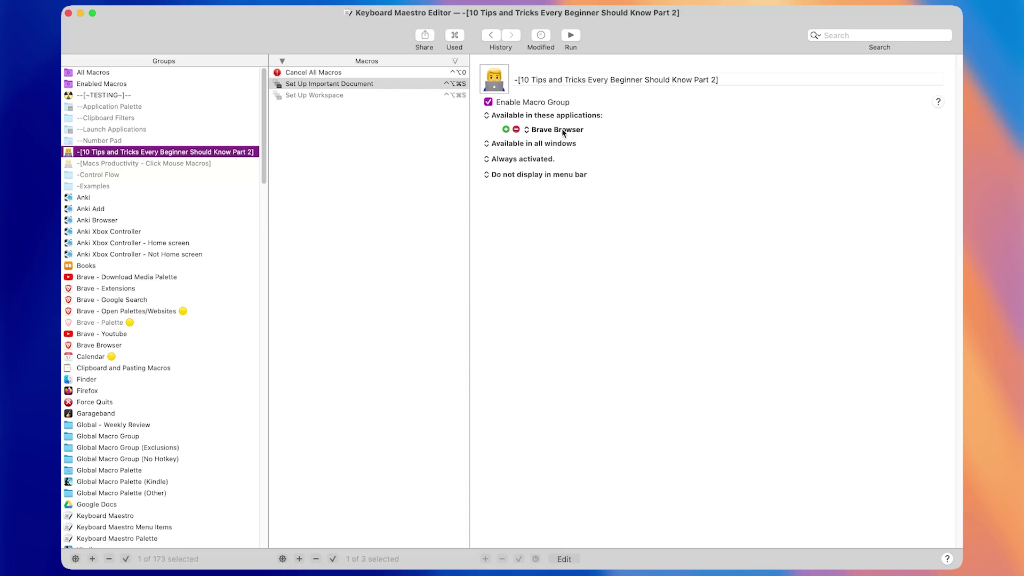
- Switch to the browser, close the extra tabs, and open Some Important Stuff from the Important Work folder
key("super+Tab")
key("super+w")
key("super+w")
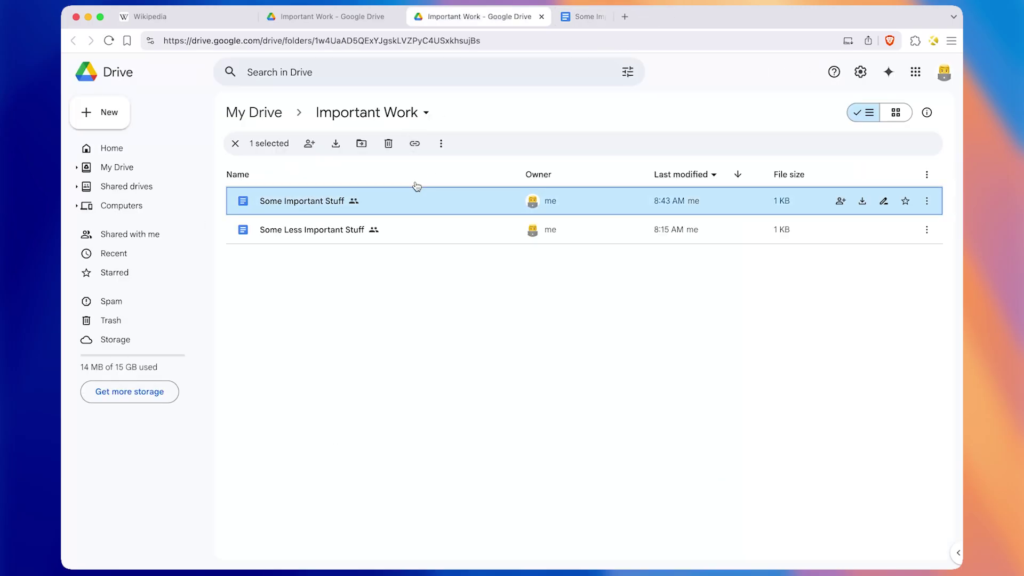
key("super+shift+t")
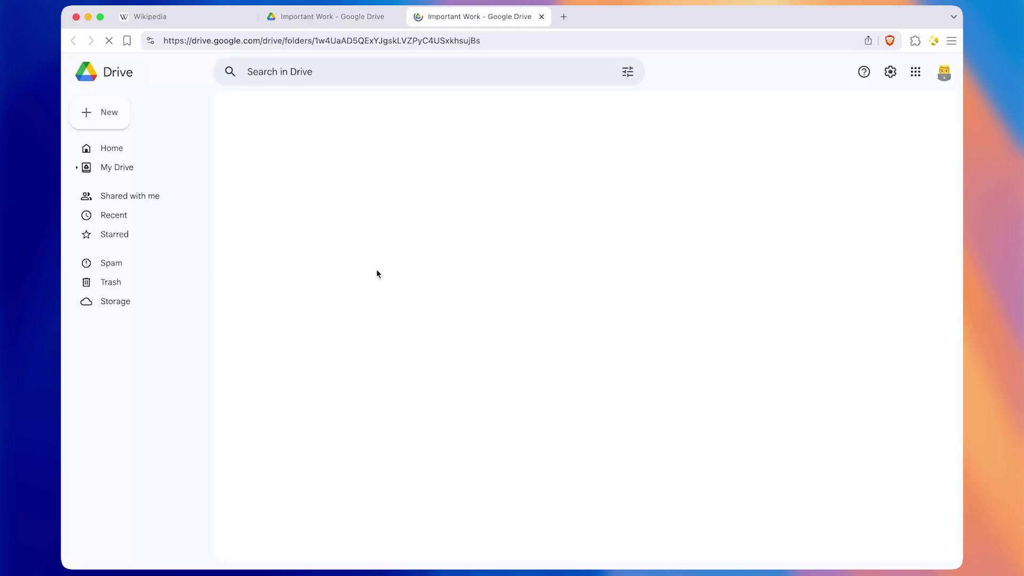
double_click(363, 204)
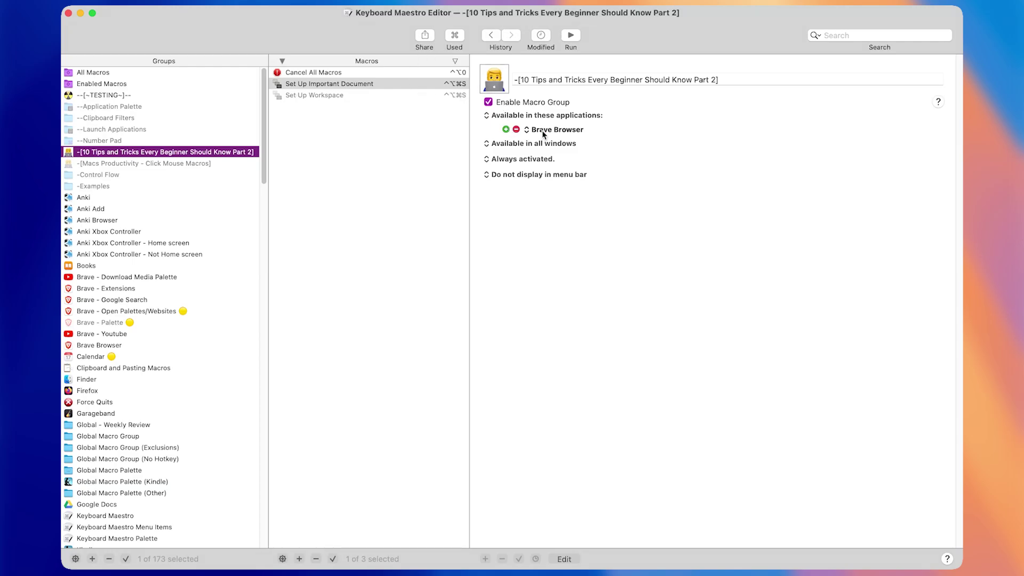
- Switch to Keyboard Maestro and set the macro group to be available when a focused window title contains given text
left_click(495, 145)
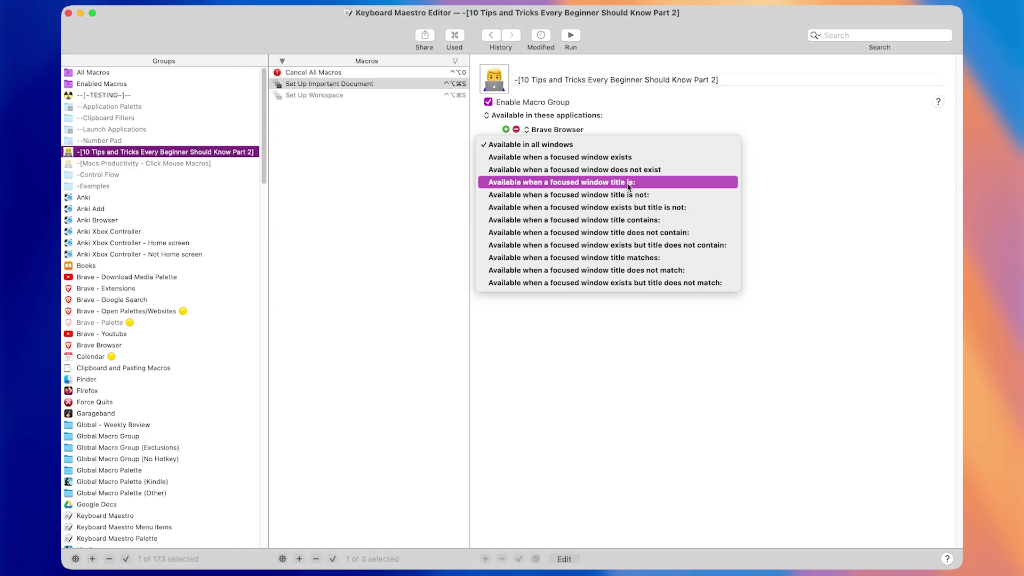
left_click(629, 223)
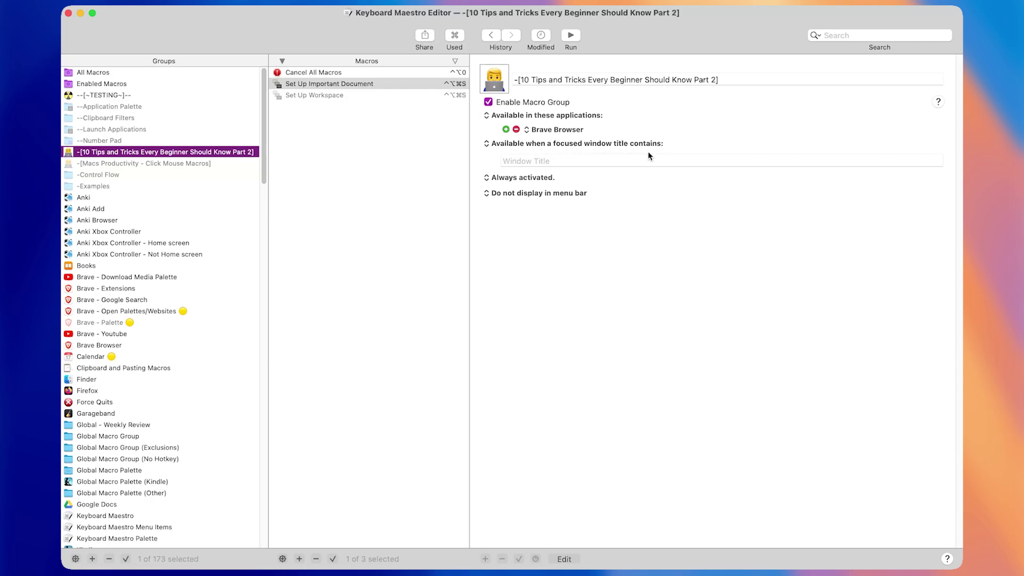
left_click(624, 162)
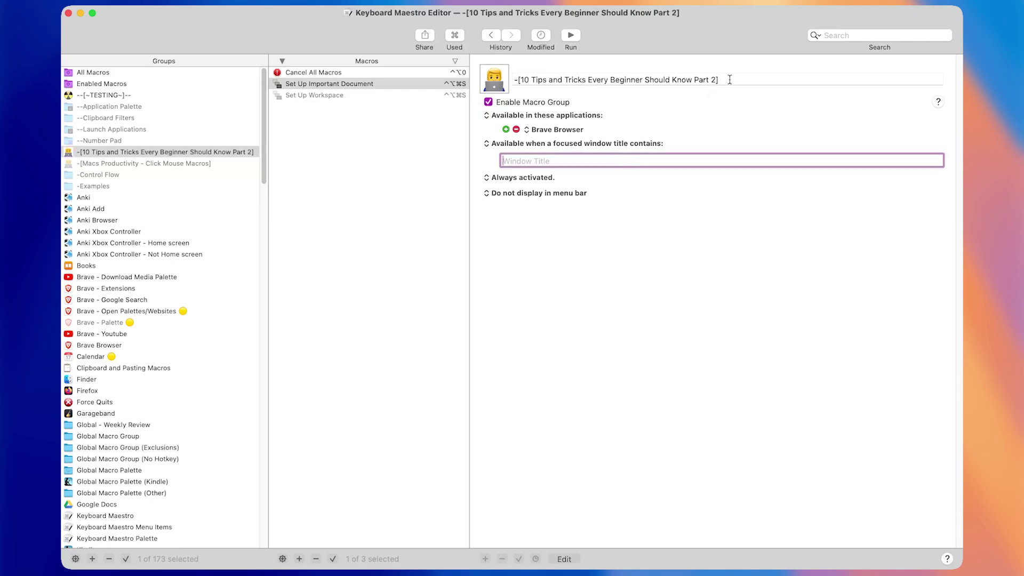
- Check the window titles of the browser and Keyboard Maestro in the overview of open windows, and switch to the browser document
key("ctrl+Up")
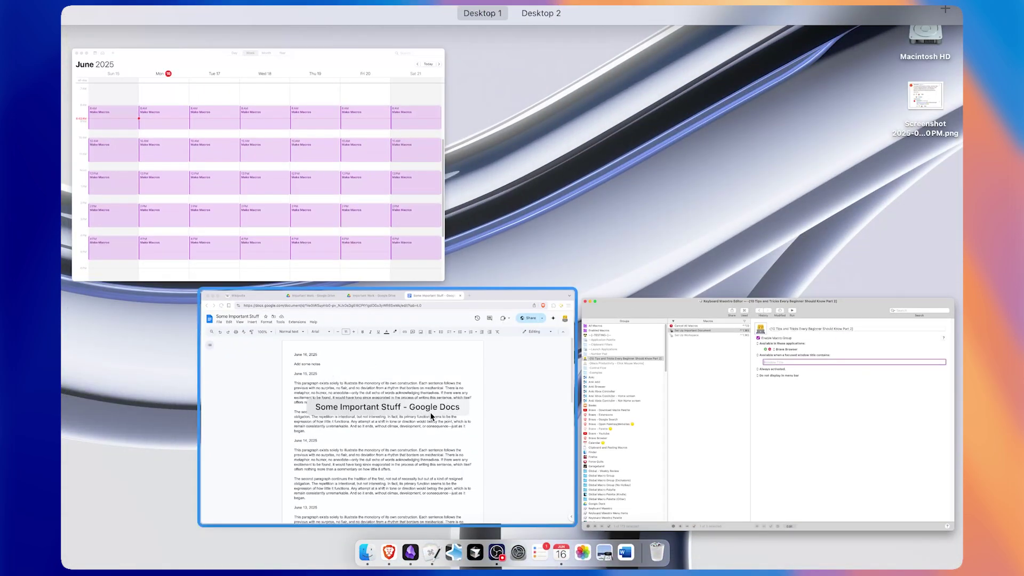
left_click(425, 411)
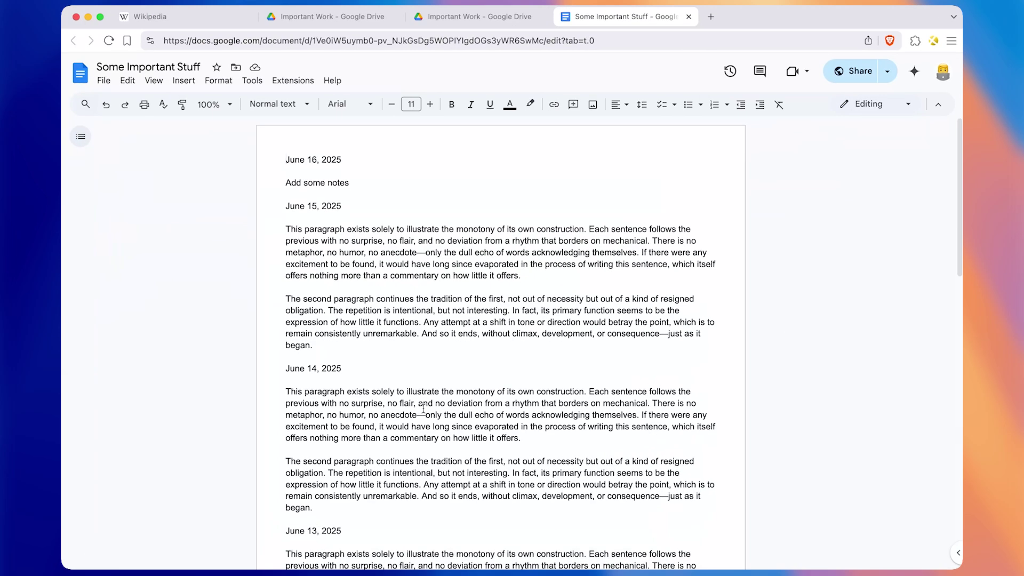
key("ctrl+Up")
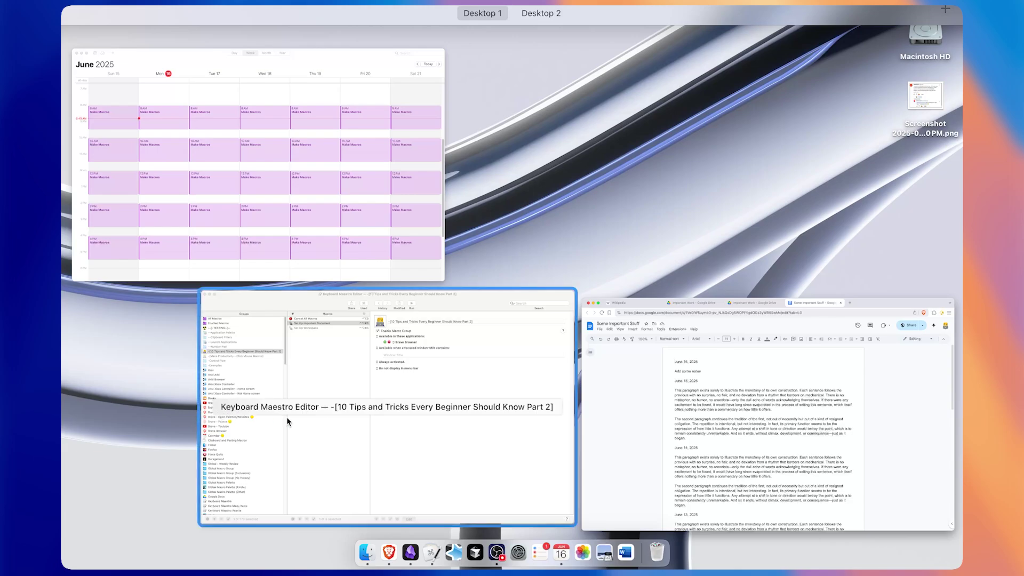
left_click(835, 394)
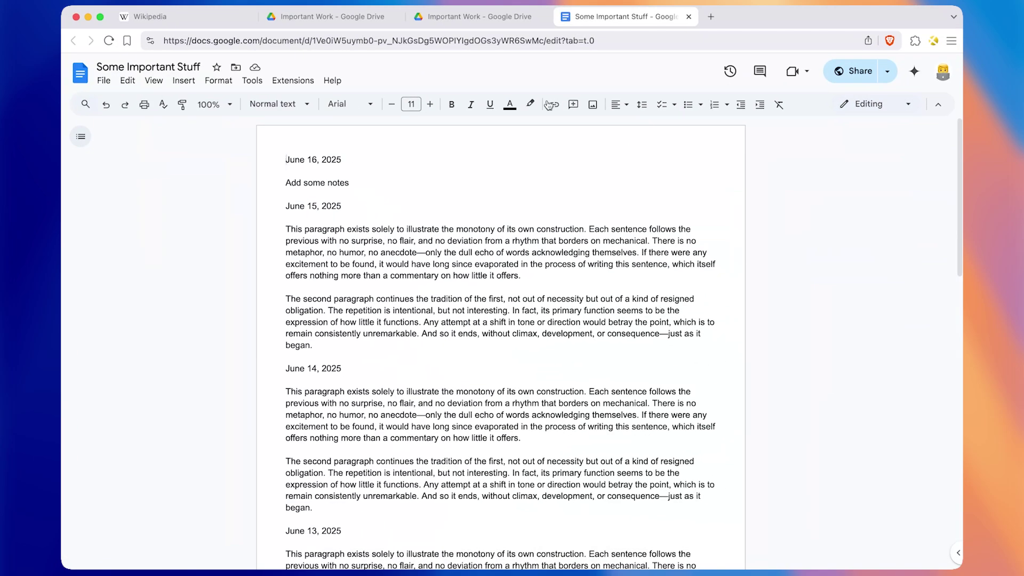
- Bring up the Wikipedia page in the browser and check its window title in the overview of open windows
left_click(165, 16)
key("ctrl+Up")
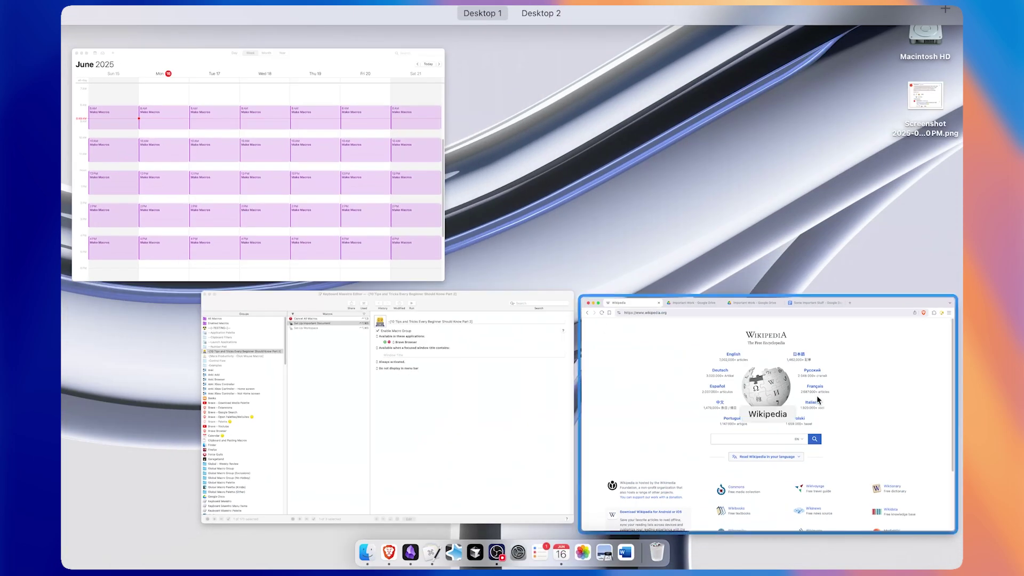
left_click(778, 414)
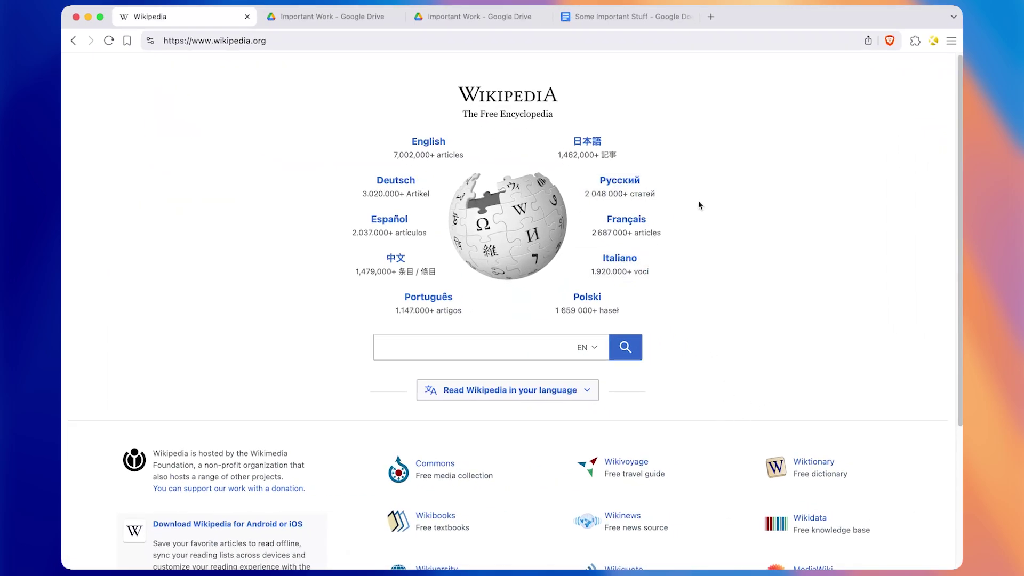
- Switch to Keyboard Maestro, set the group's required focused window title text to "Google", and return to the browser
key("super+Tab")
type("Google")
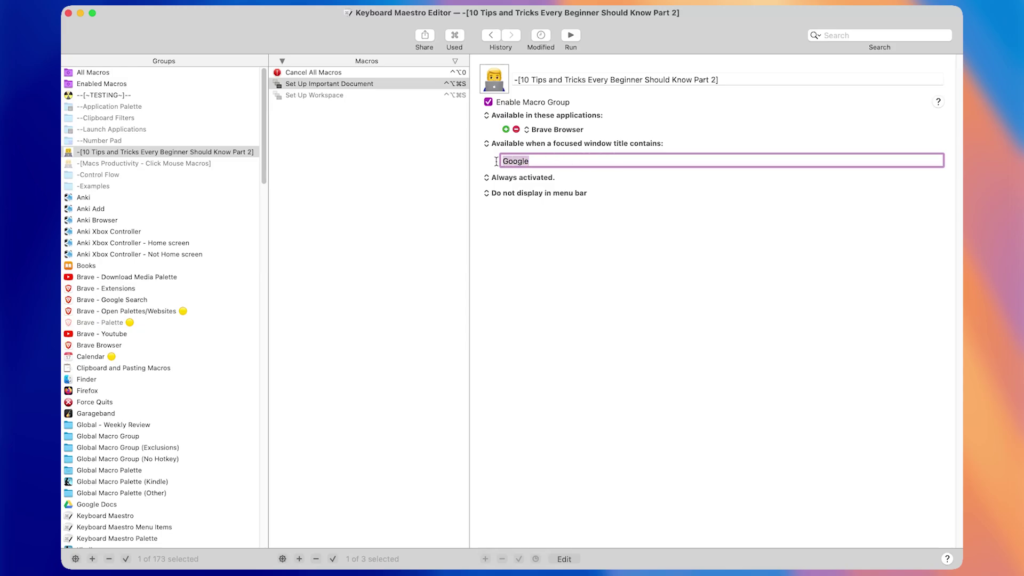
key("super+Tab")
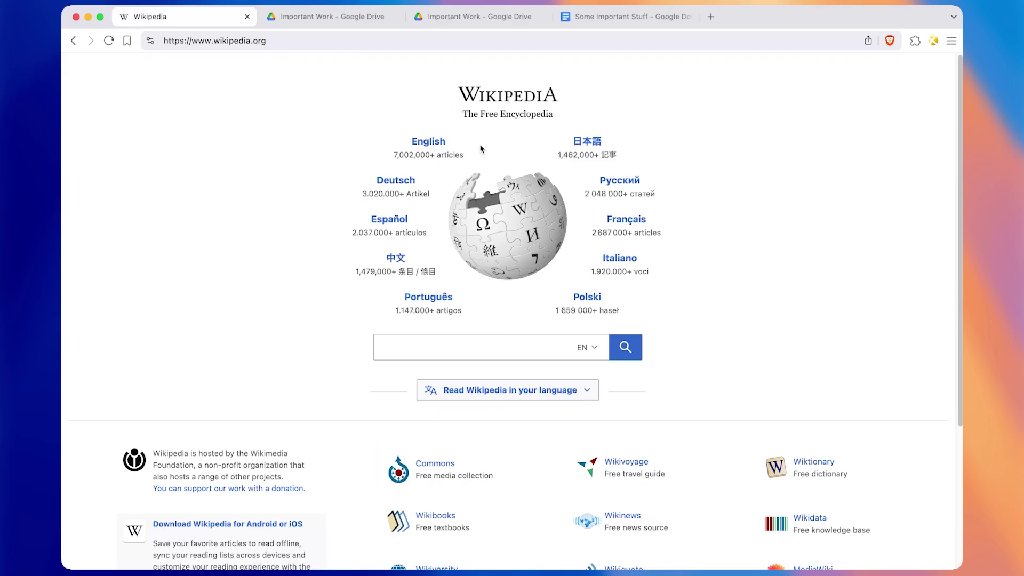
- Bring up the Important Work folder in Google Drive and check its window title in the overview of open windows
key("ctrl+Tab")
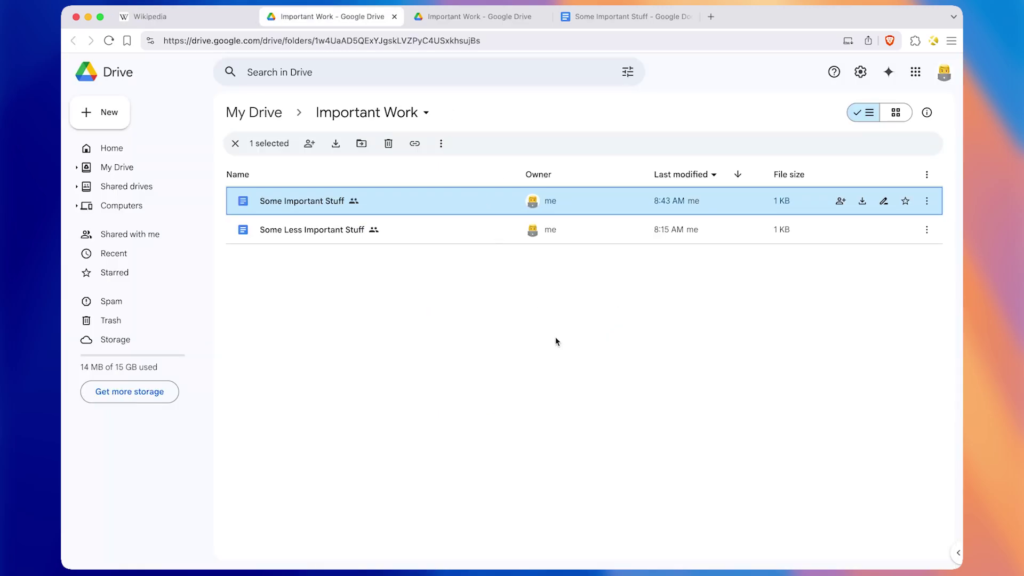
key("ctrl+Up")
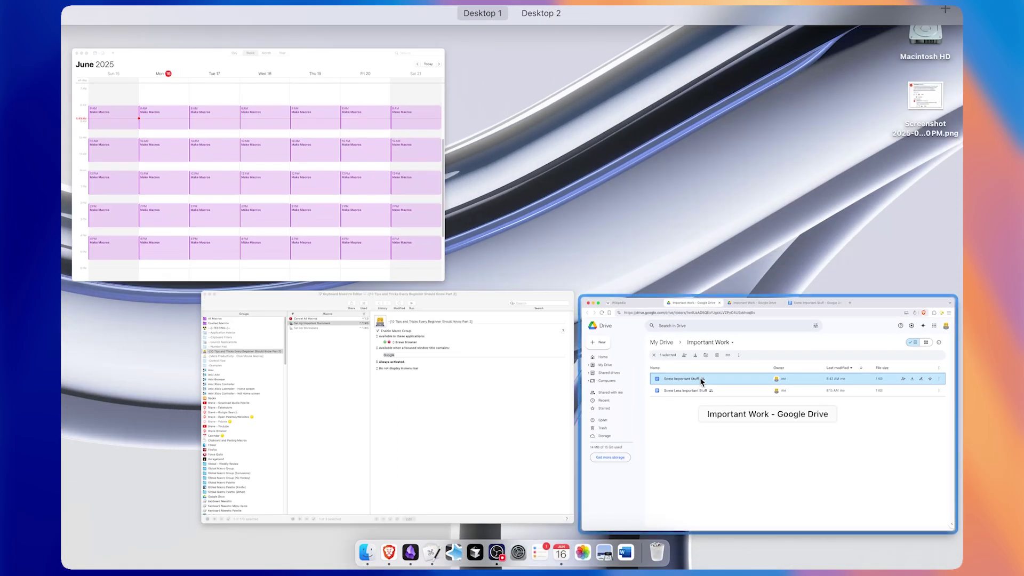
left_click(811, 420)
- Test the Set Up Important Document macro from the Google Drive window, opening Some Important Stuff, and switch back to Keyboard Maestro
key("super+Return")
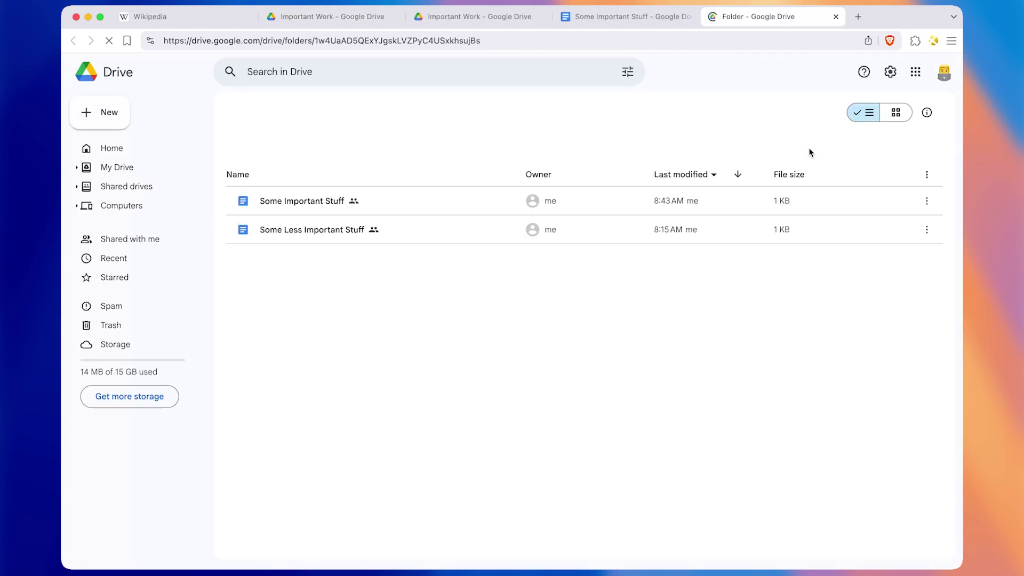
key("Return")
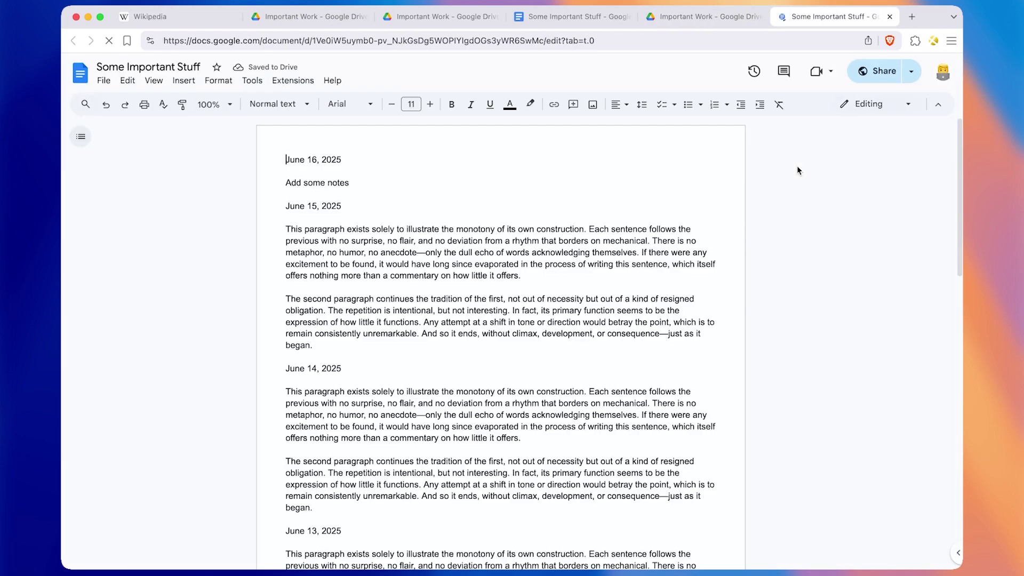
key("super+Tab")
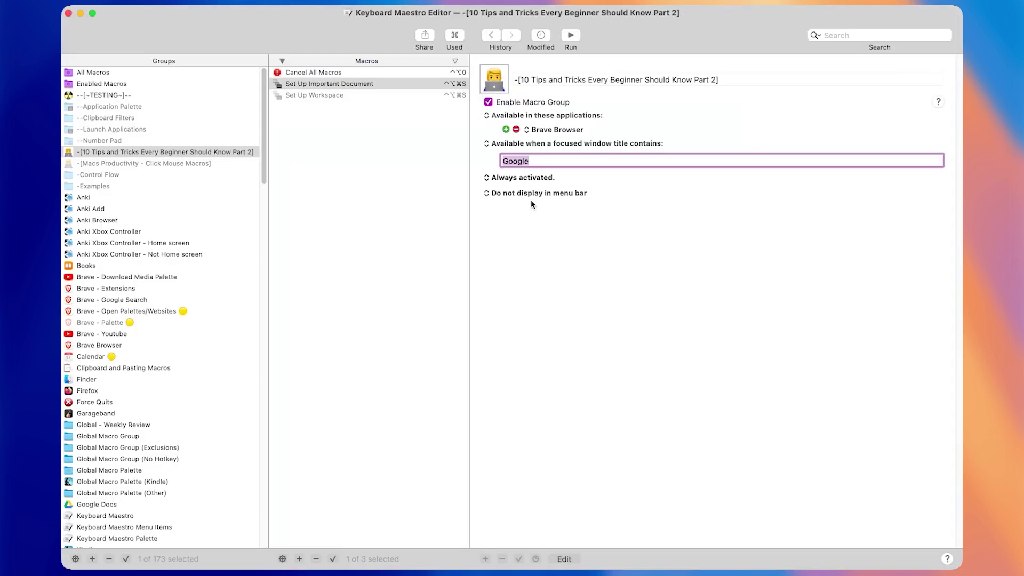